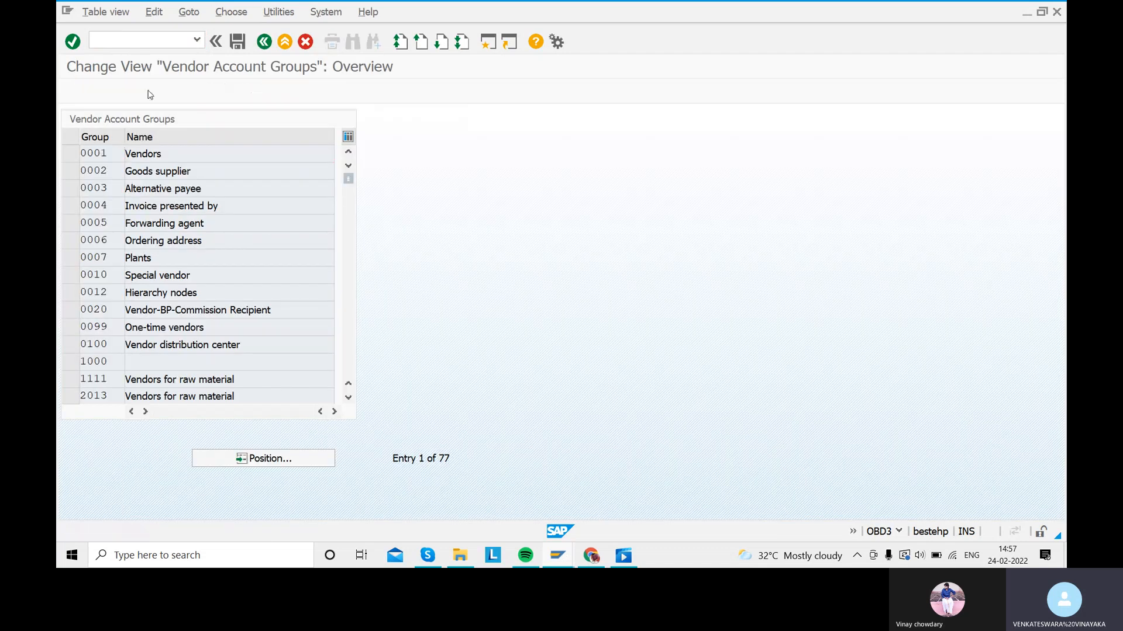
Step: Start a new entry from the Vendor Account Groups overview
click(146, 91)
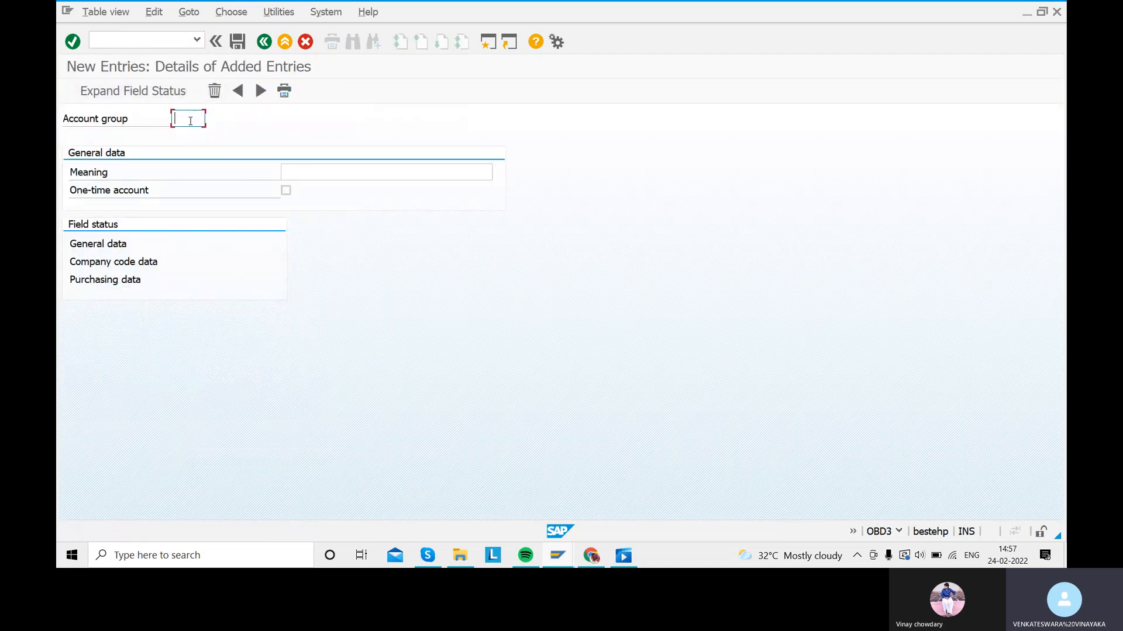
Step: Enter account group SAR1 with meaning DOMESTIC VENDOR GROUP, fixing the misspelled ending
text(SAR)
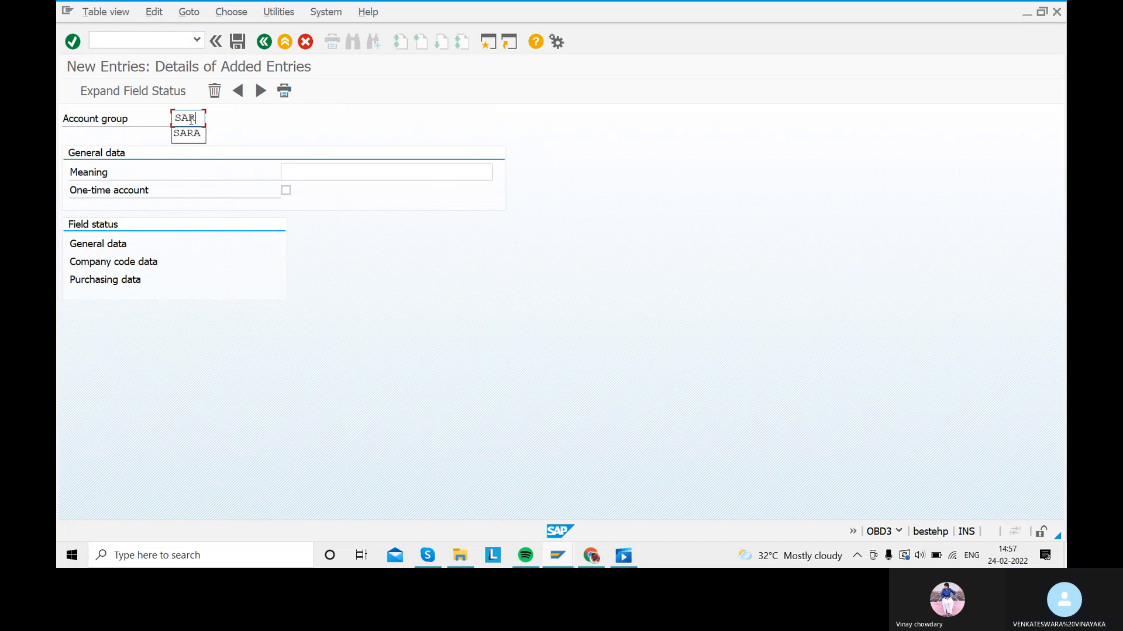
text(1)
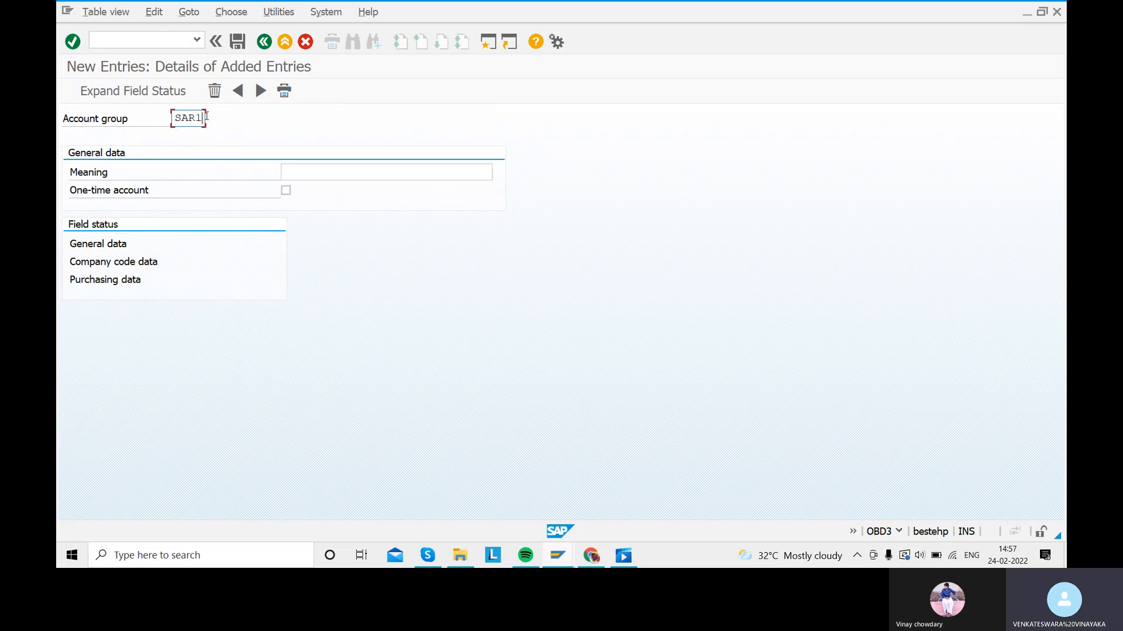
click(323, 170)
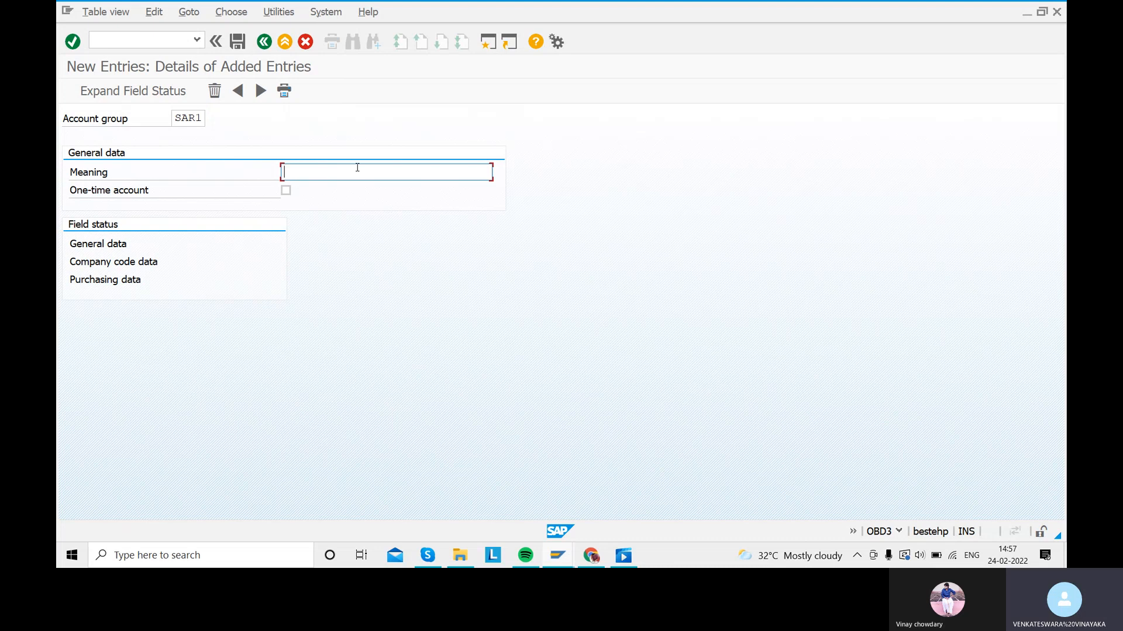
text(DOMES)
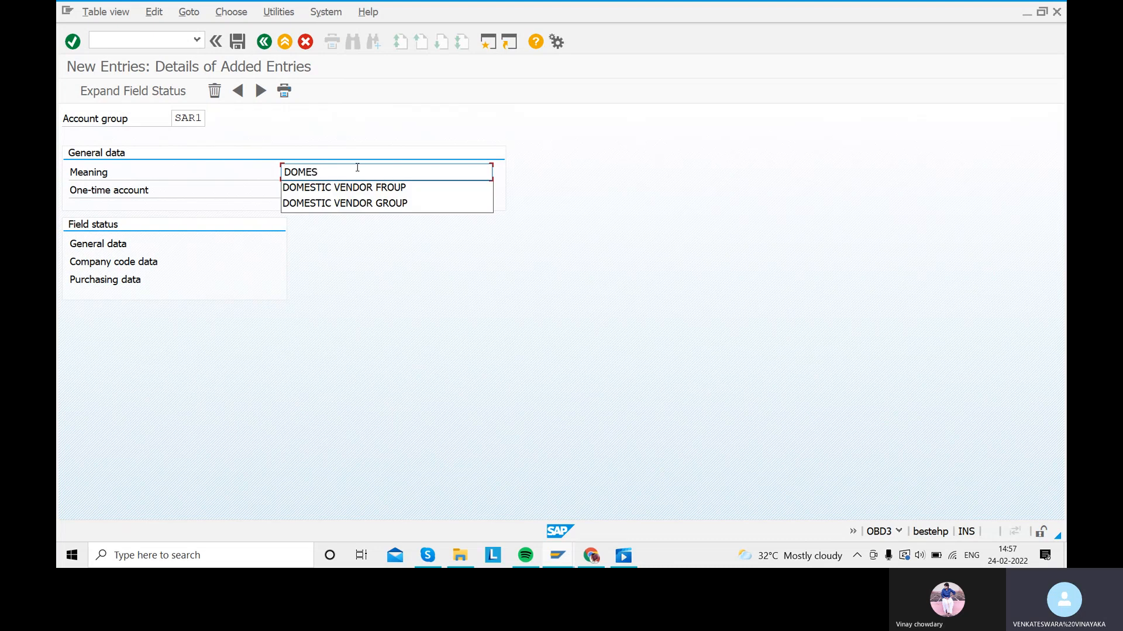
text(TIC VENDOR GR)
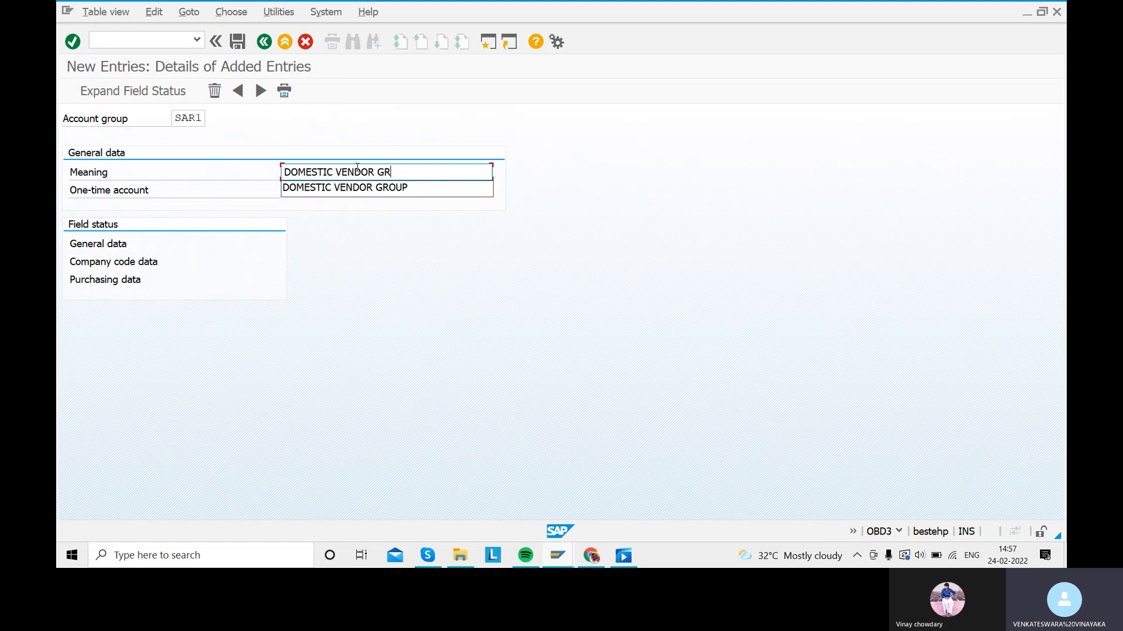
text(OPUP)
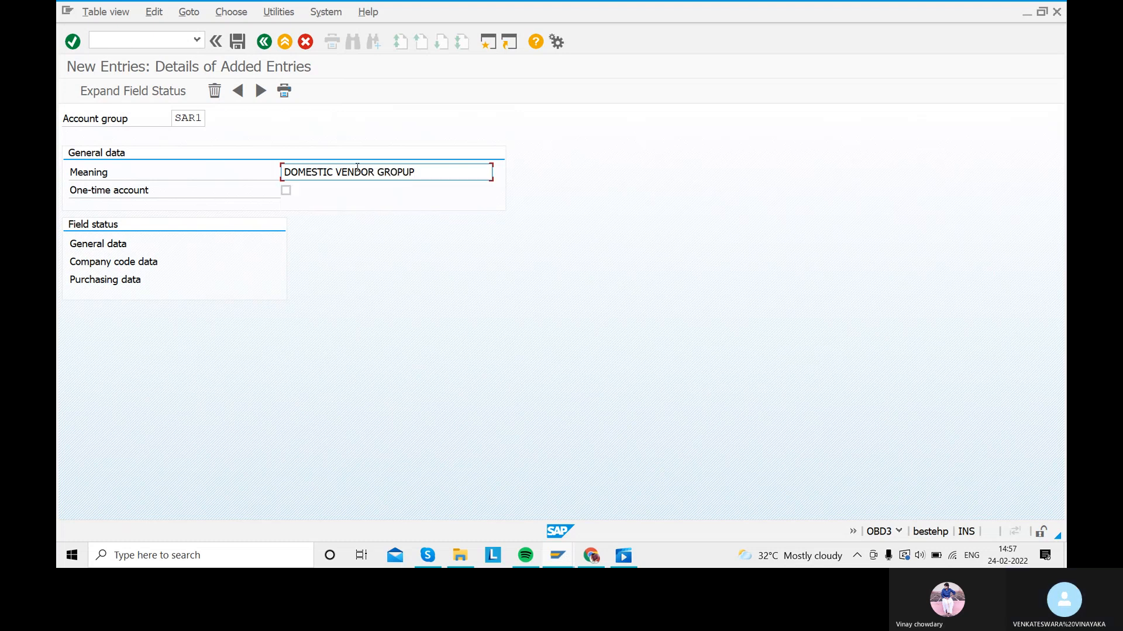
key(BackSpace)
key(BackSpace)
key(BackSpace)
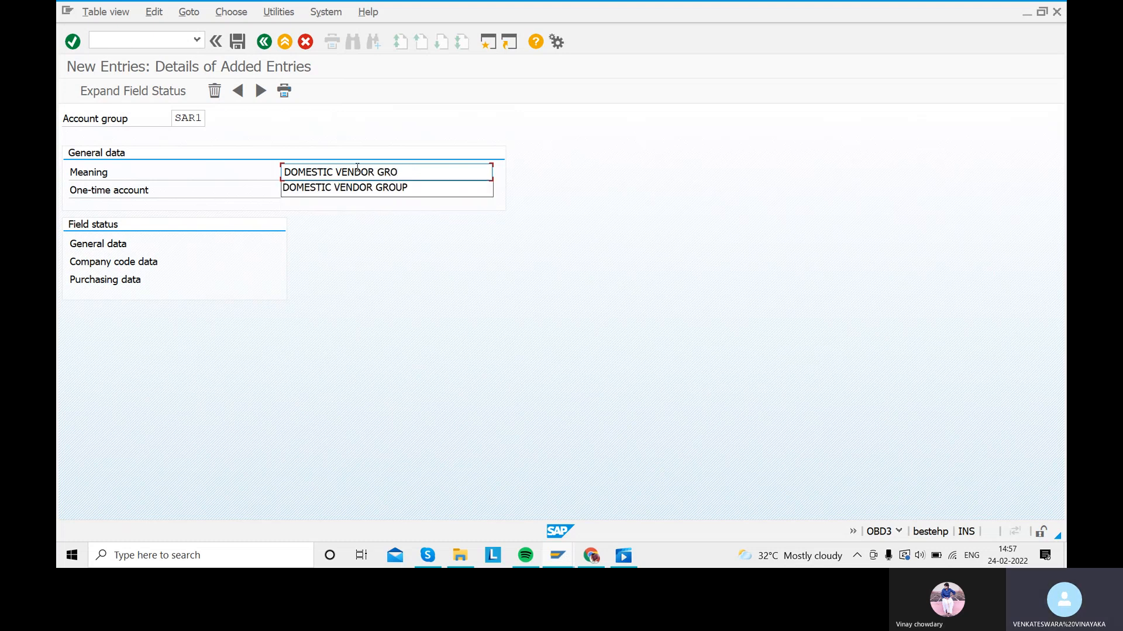
text(UP)
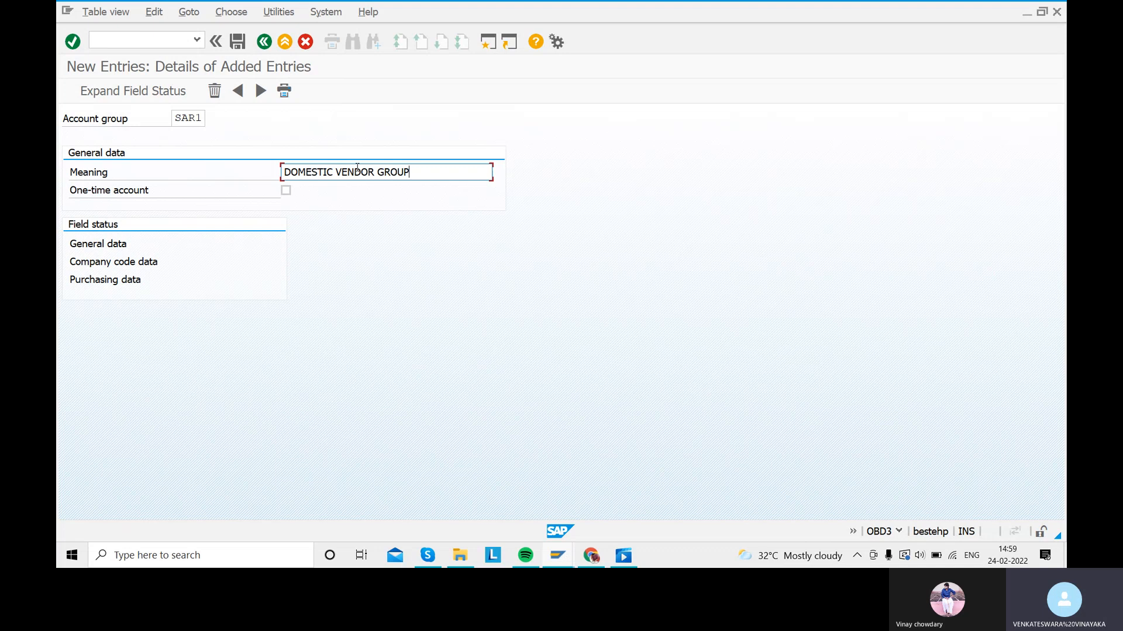
click(286, 191)
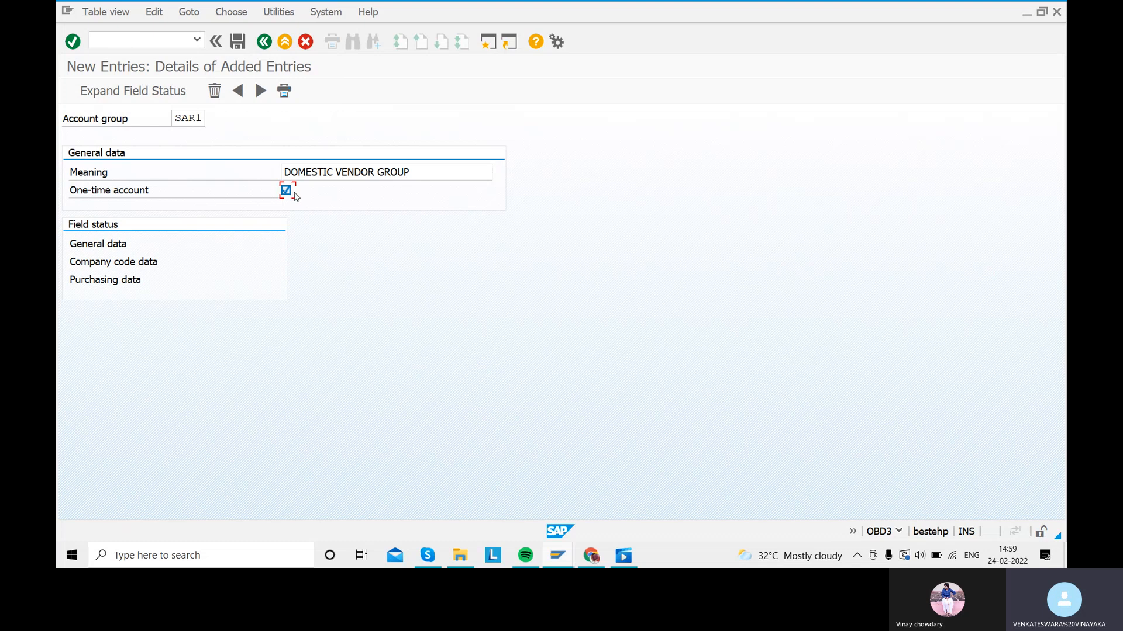
click(292, 193)
click(109, 245)
Step: Open General data's Address field status and toggle Name 1 to required, then back to optional
double_click(109, 245)
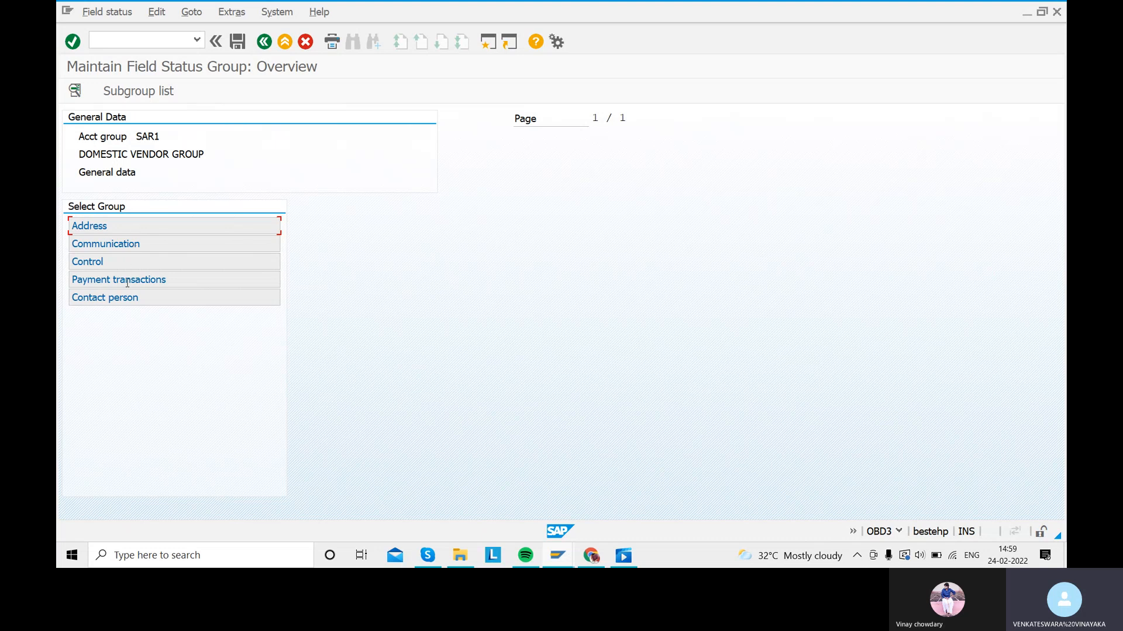
click(123, 229)
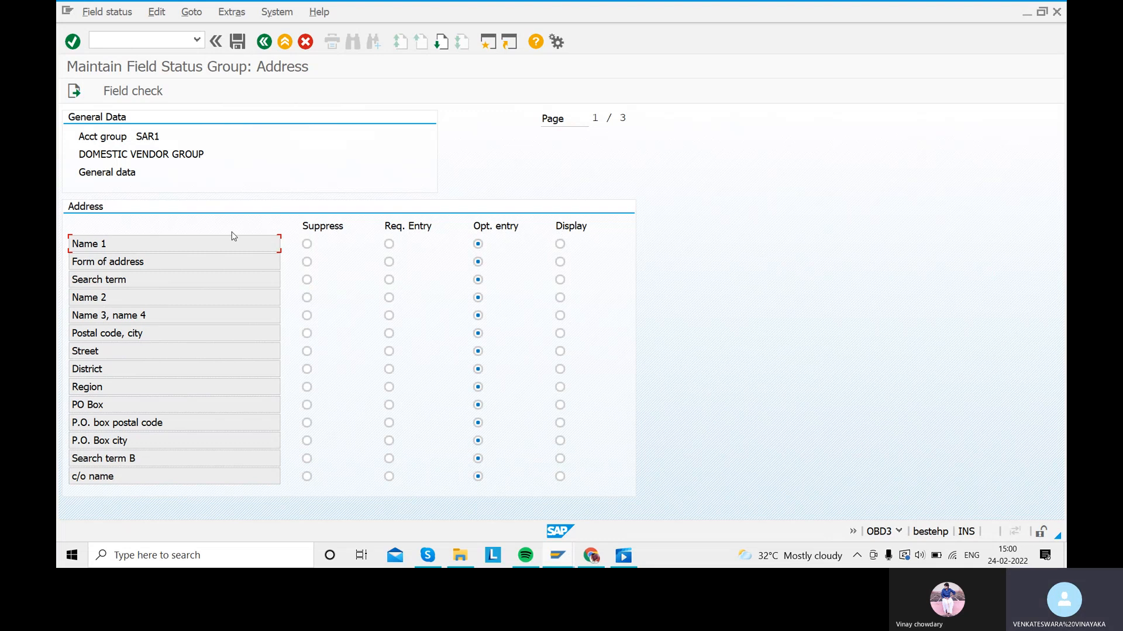
drag(108, 243, 71, 243)
click(389, 244)
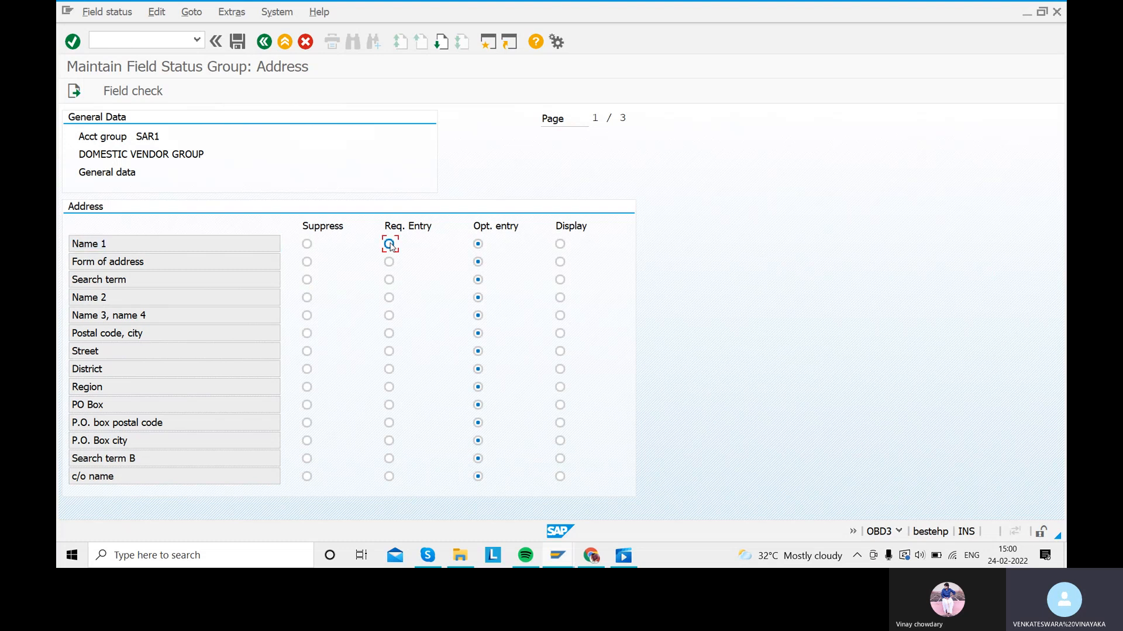
click(479, 245)
Step: Save SAR1 under new request 'CREATION OF DOMESTIC VENDOR GROUP FOR SARA' and go back
click(237, 42)
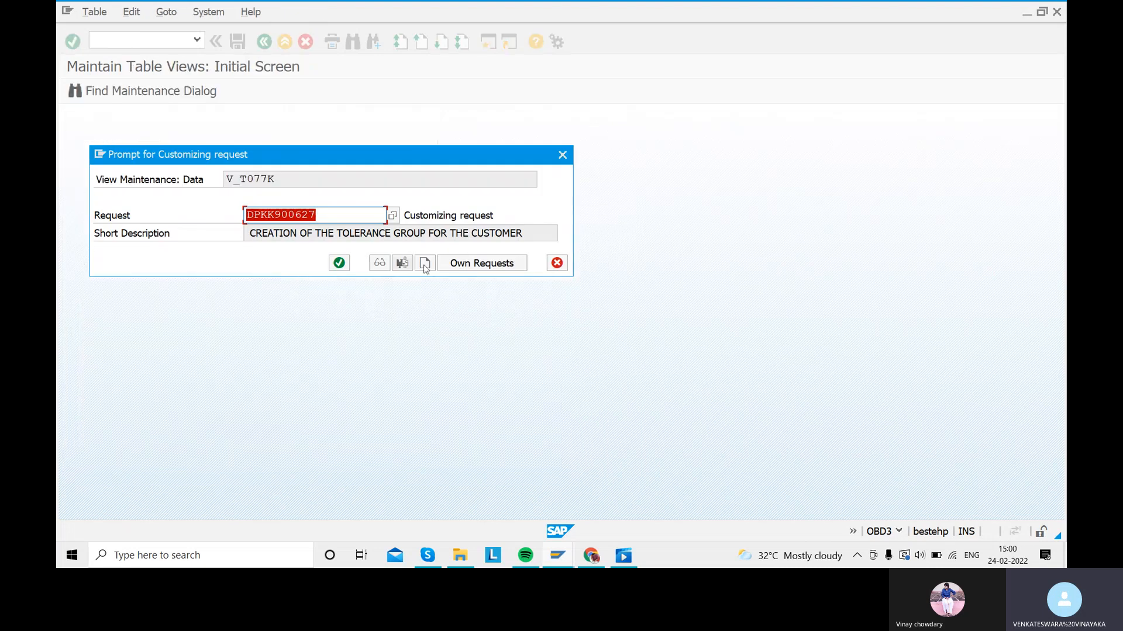
click(425, 263)
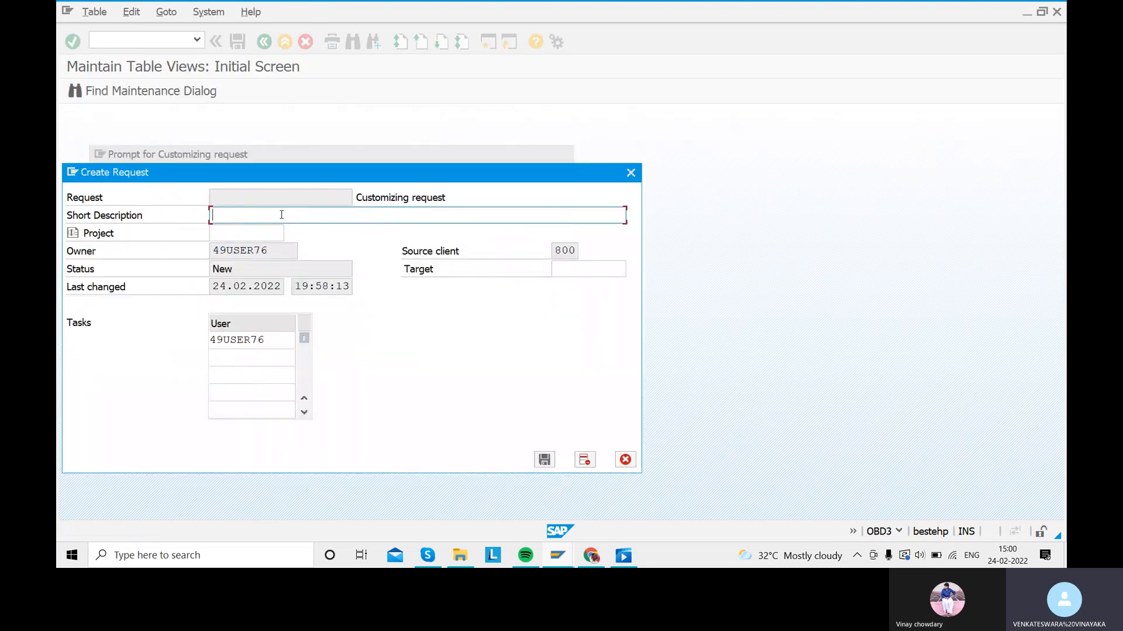
text(CREATION OF DOMESTIC VENDOR GROUP FOR )
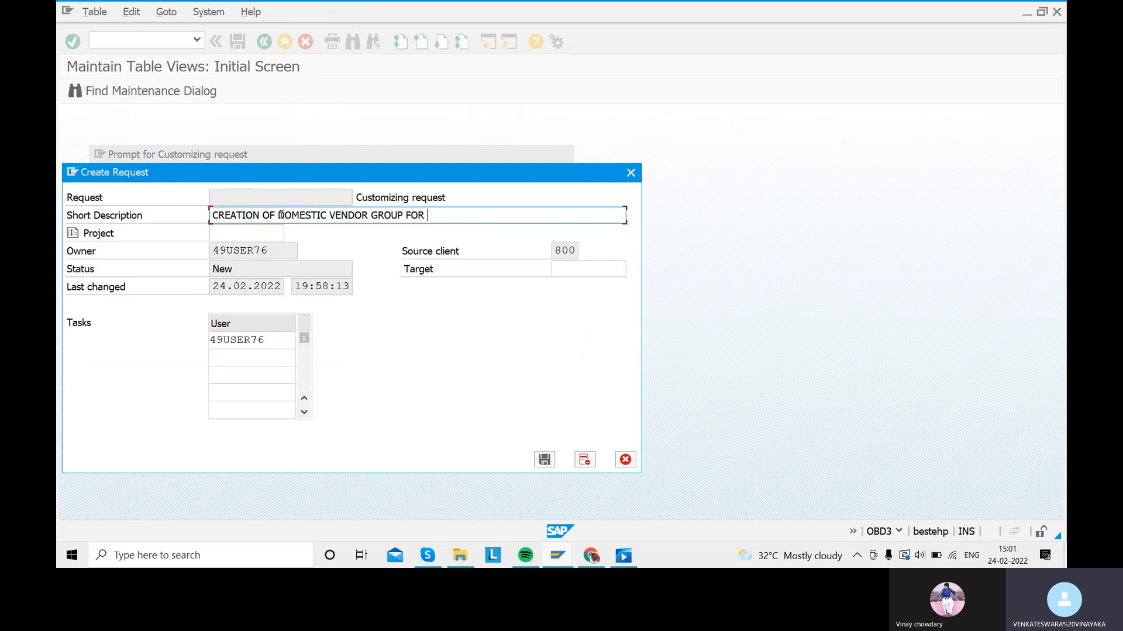
text(SARA)
key(Return)
click(336, 266)
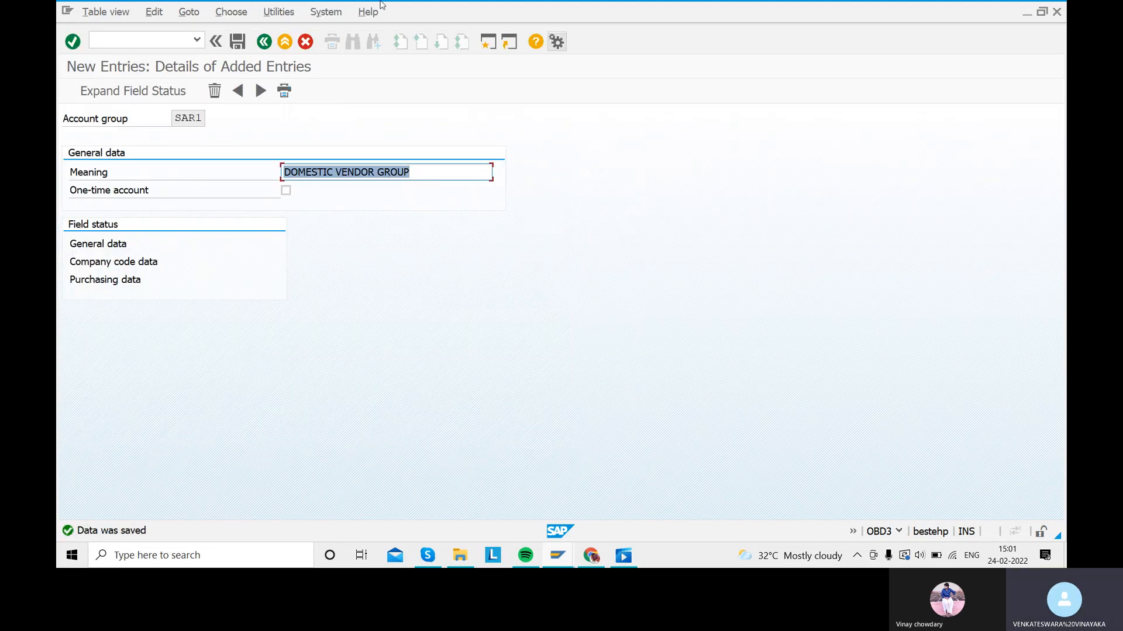
click(263, 42)
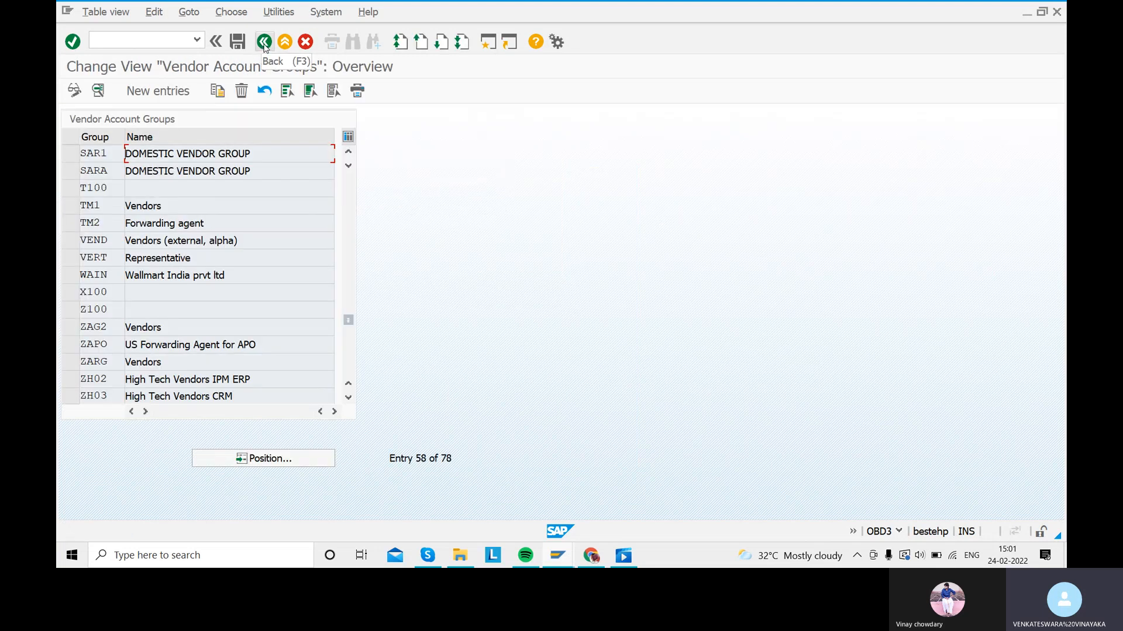
click(264, 43)
Step: Review the Accounts Payable Configurations slide in Movies & TV, then return to SAP Easy Access
click(624, 557)
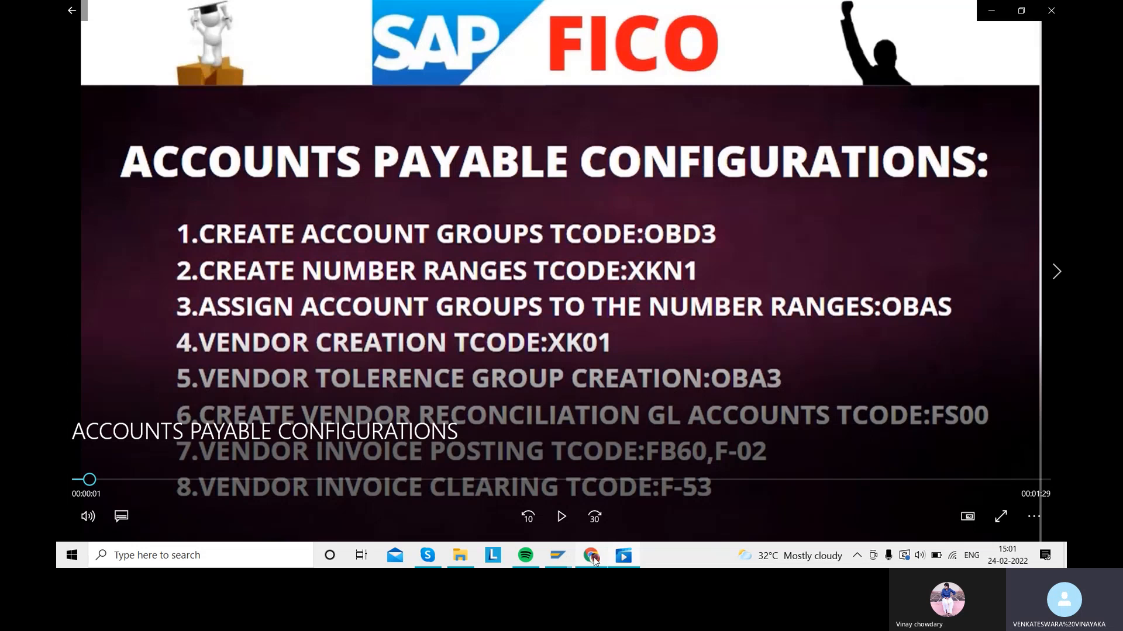
mouse_move(594, 559)
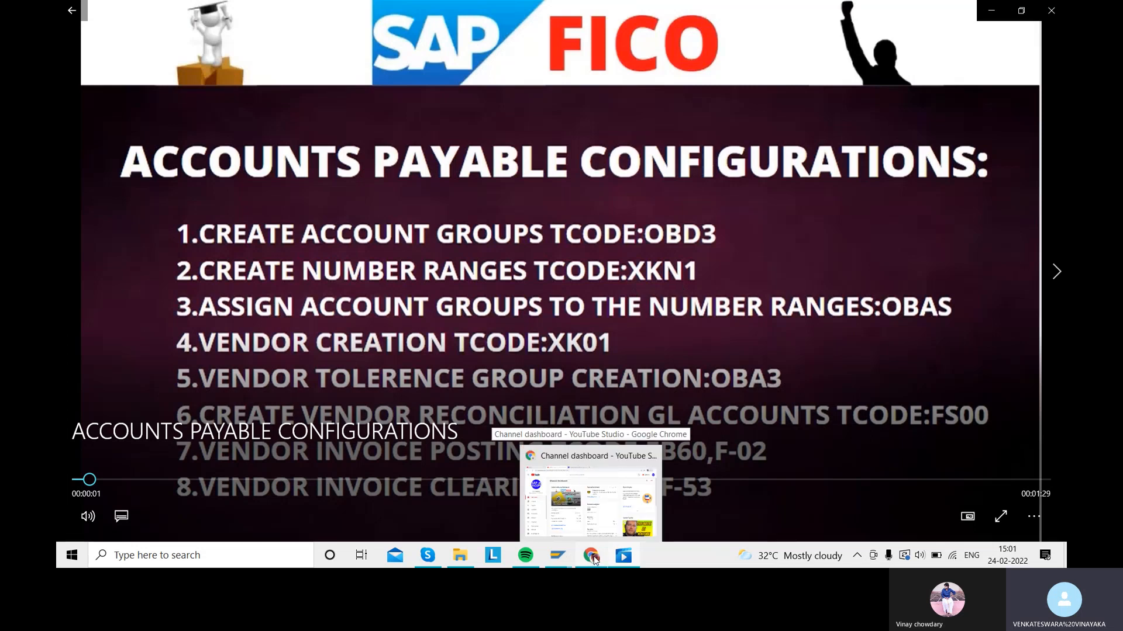
mouse_move(557, 553)
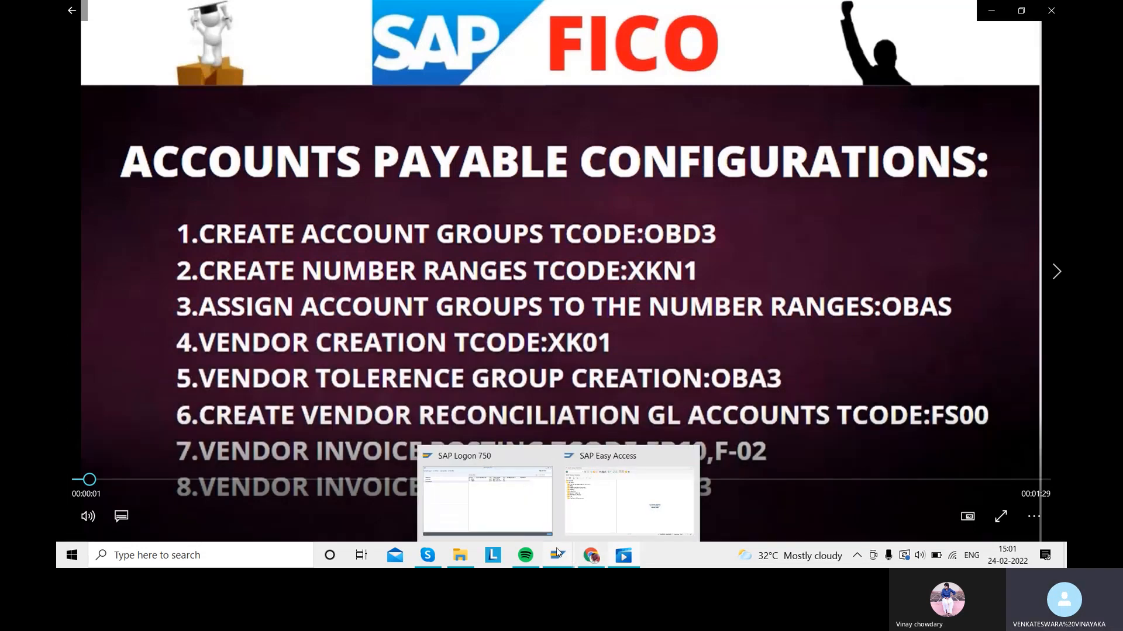
click(596, 503)
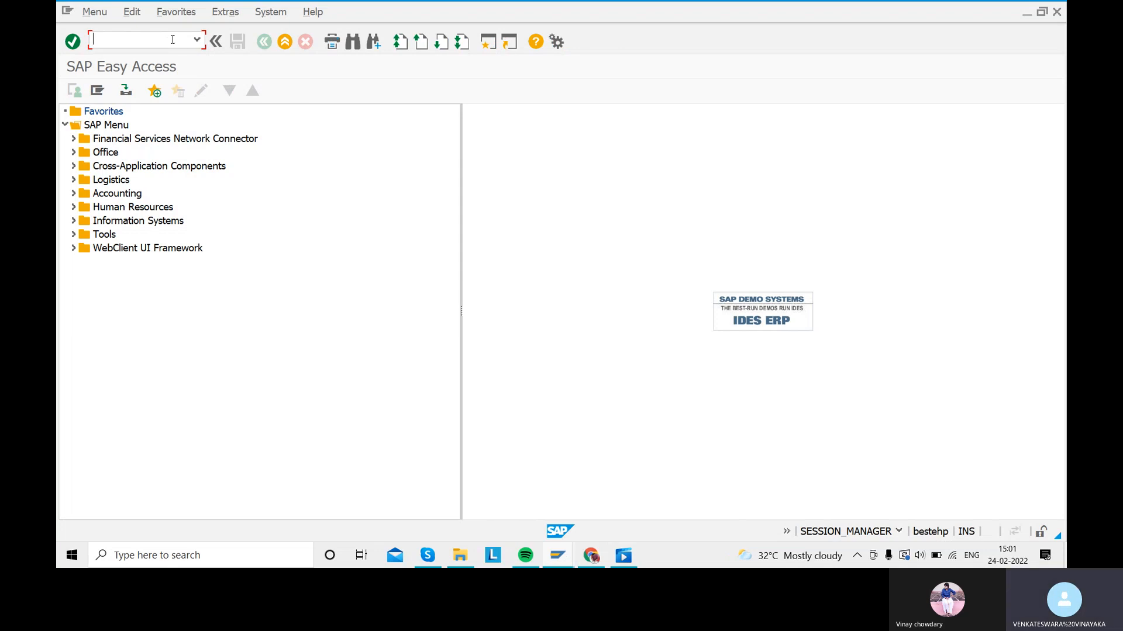
Step: Add vendor number range interval 12 covering 1400000 to 1500000
text(XK)
text(02)
key(Return)
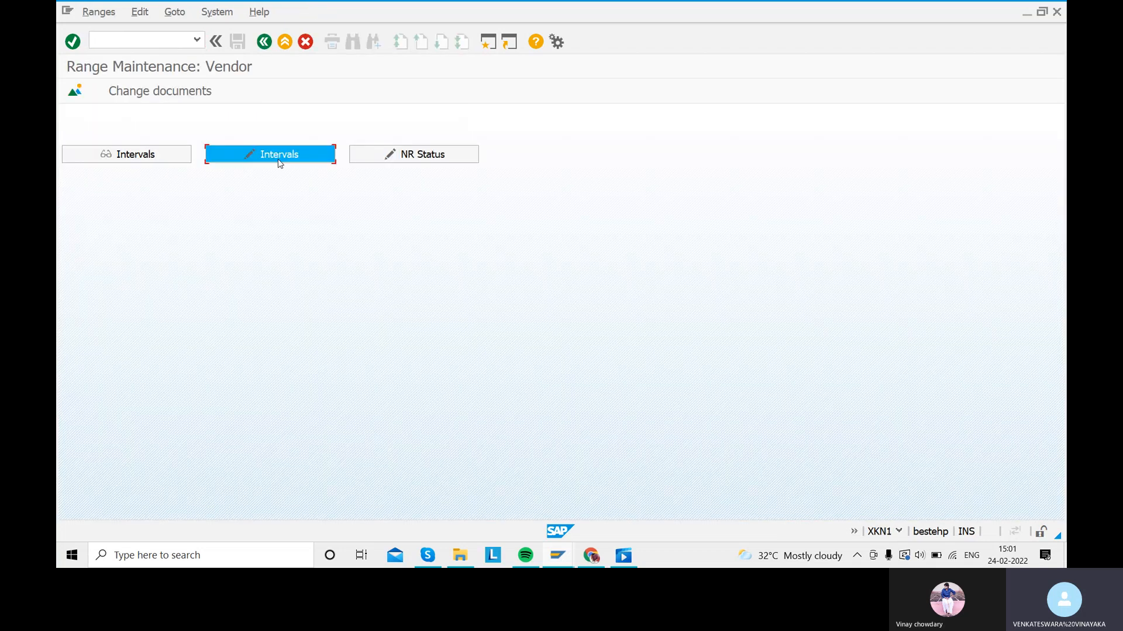
click(271, 154)
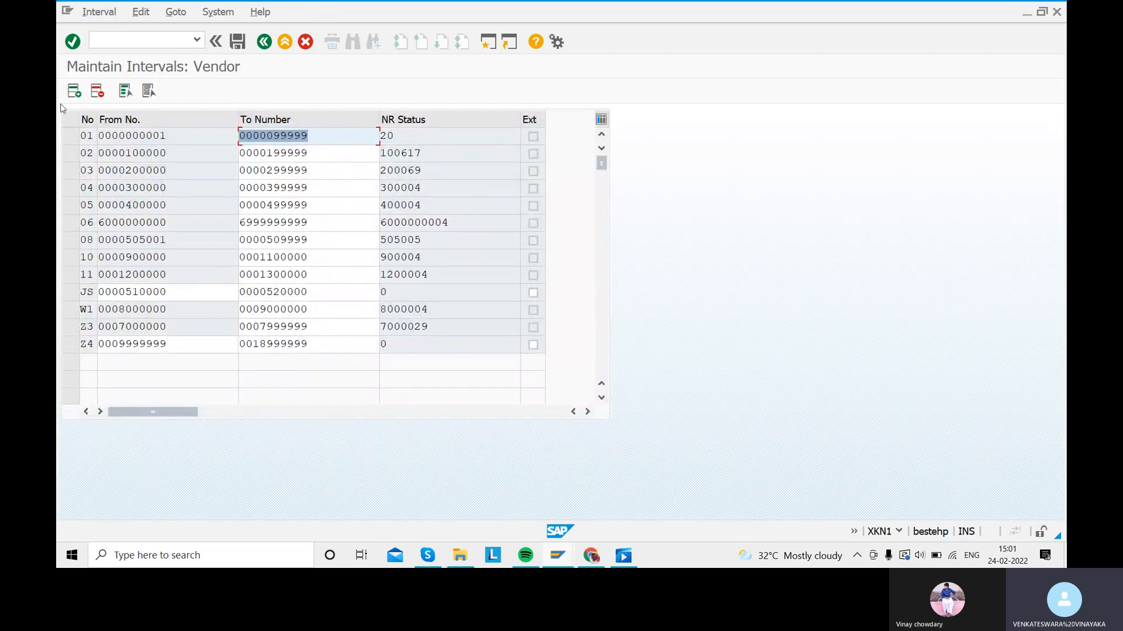
click(74, 91)
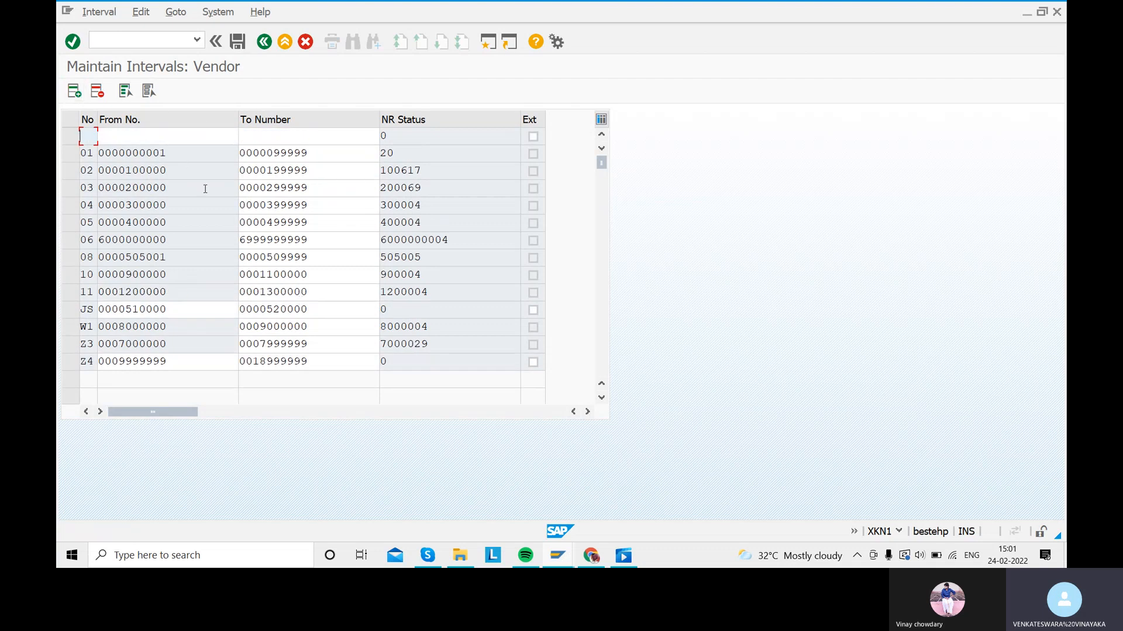
text(12)
key(Tab)
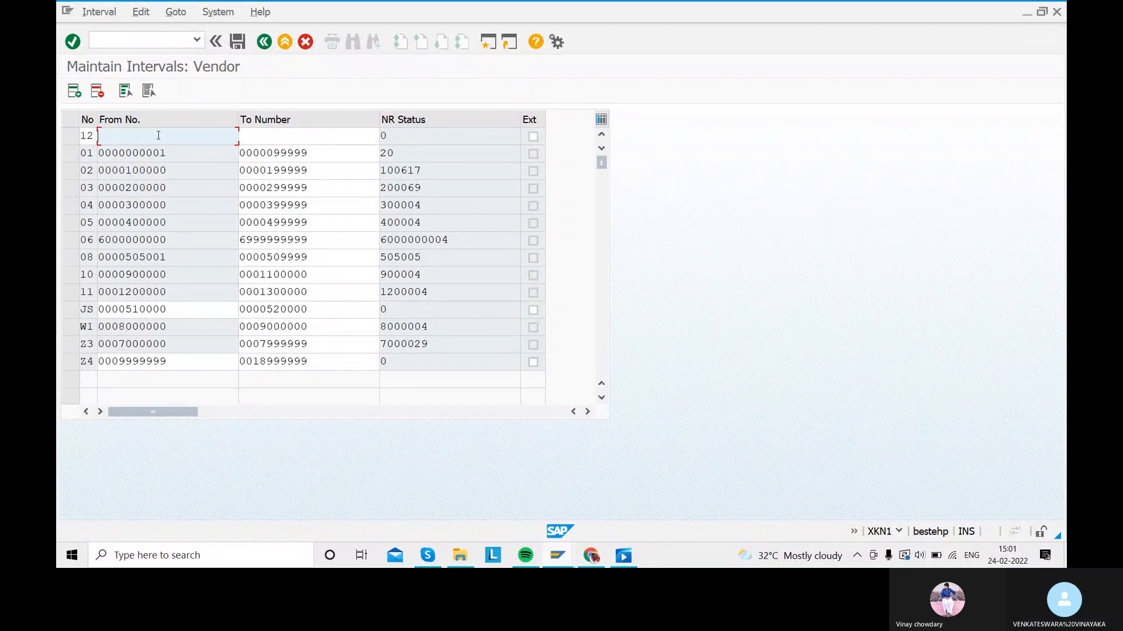
text(1400000)
key(Tab)
text(150000)
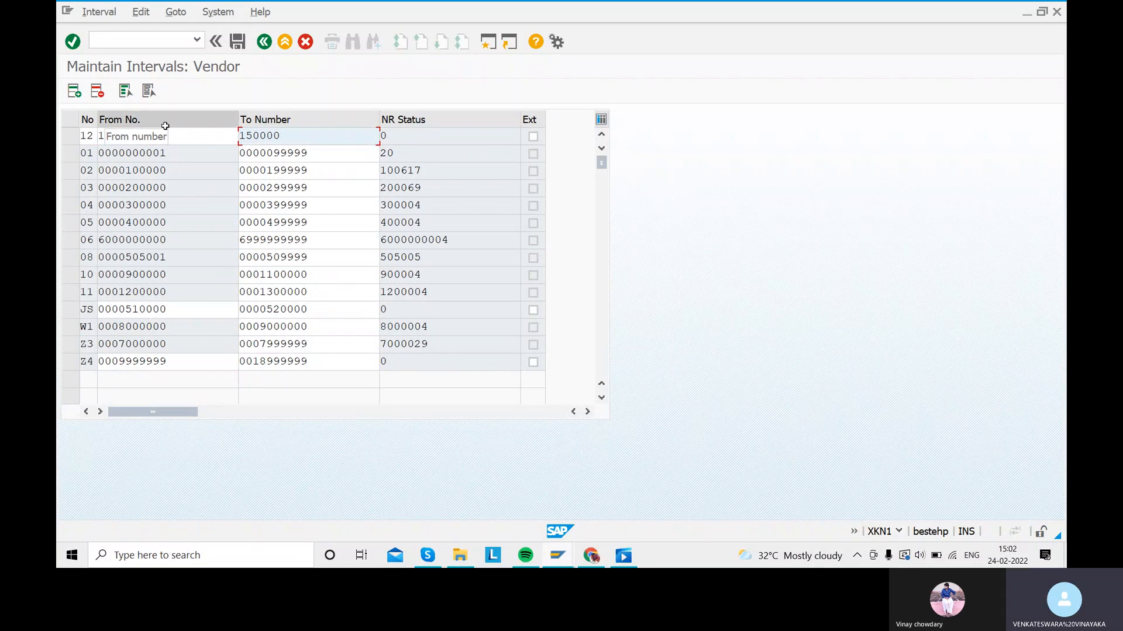
text(0)
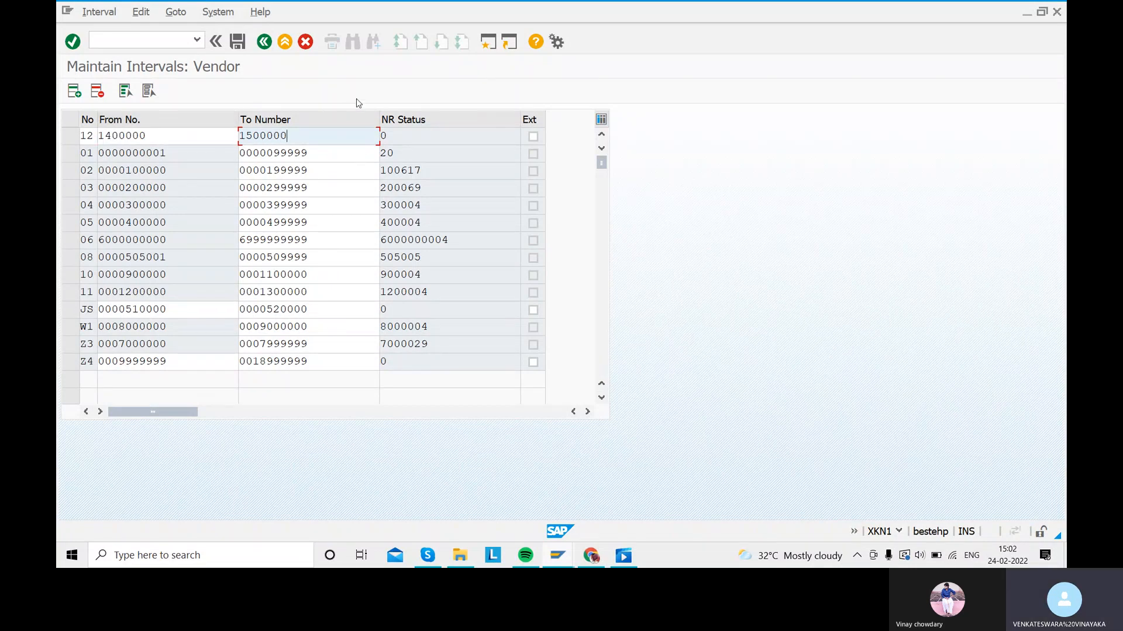
key(Return)
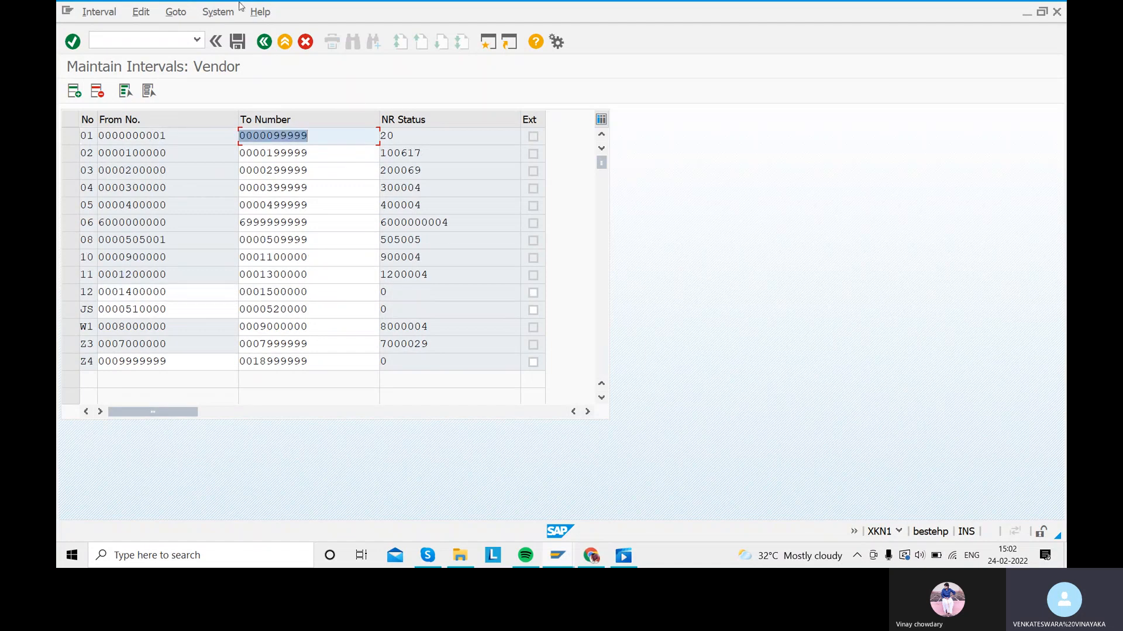
Step: Save the number range changes, dismiss the transport notice, and return to Range Maintenance: Vendor
click(240, 42)
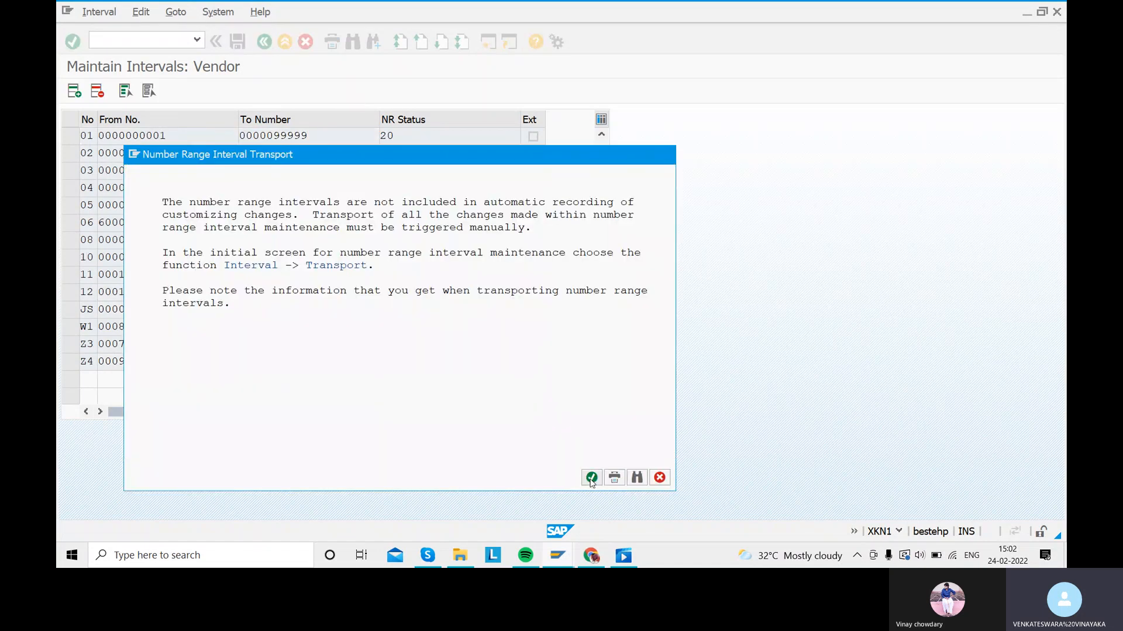
click(589, 476)
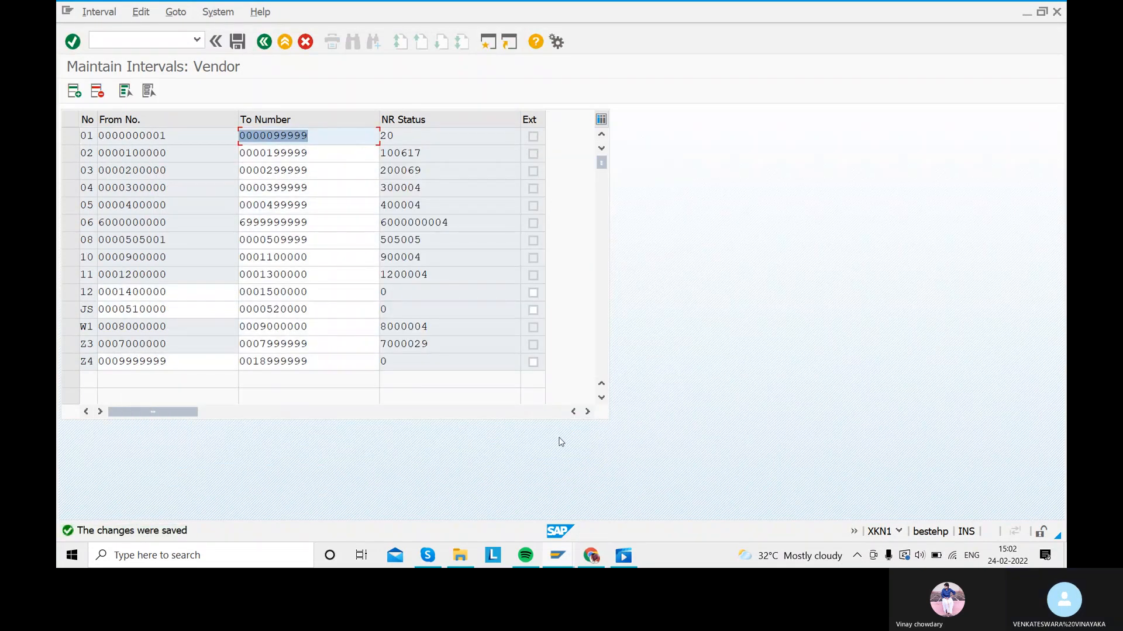
click(270, 46)
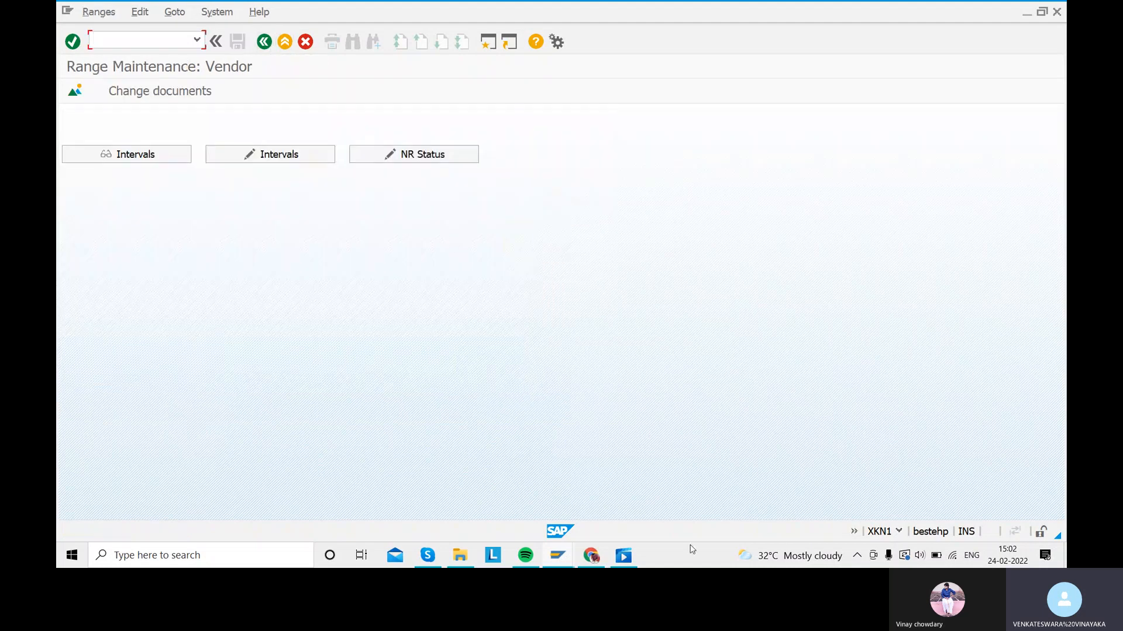
Step: Check the Accounts Payable step list in Movies & TV, then return to the SAP window
click(624, 556)
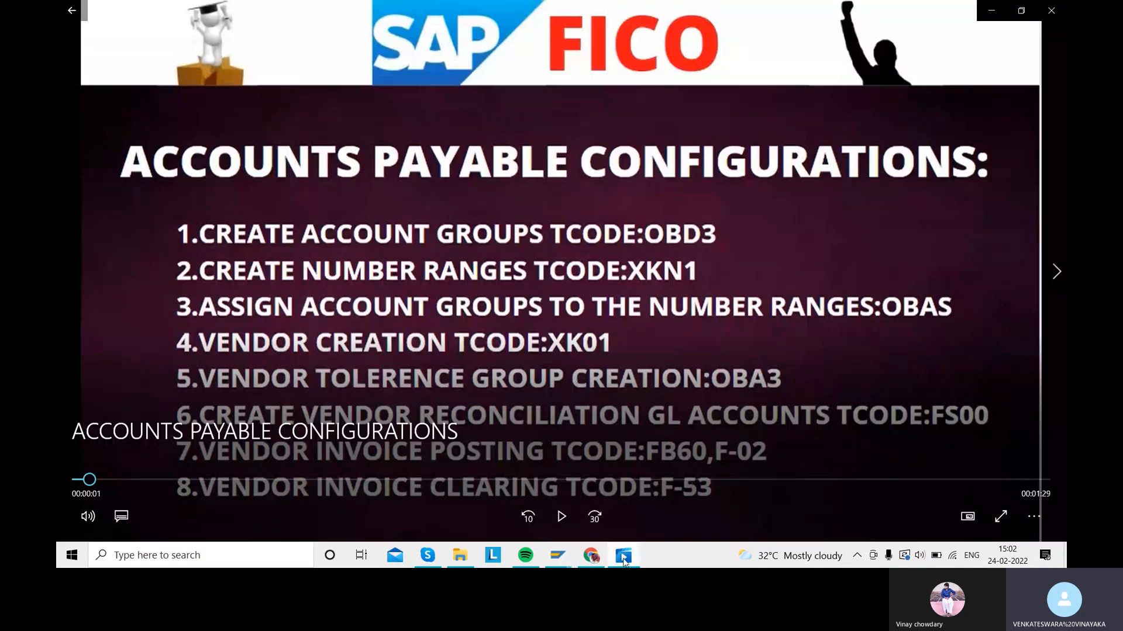
mouse_move(558, 555)
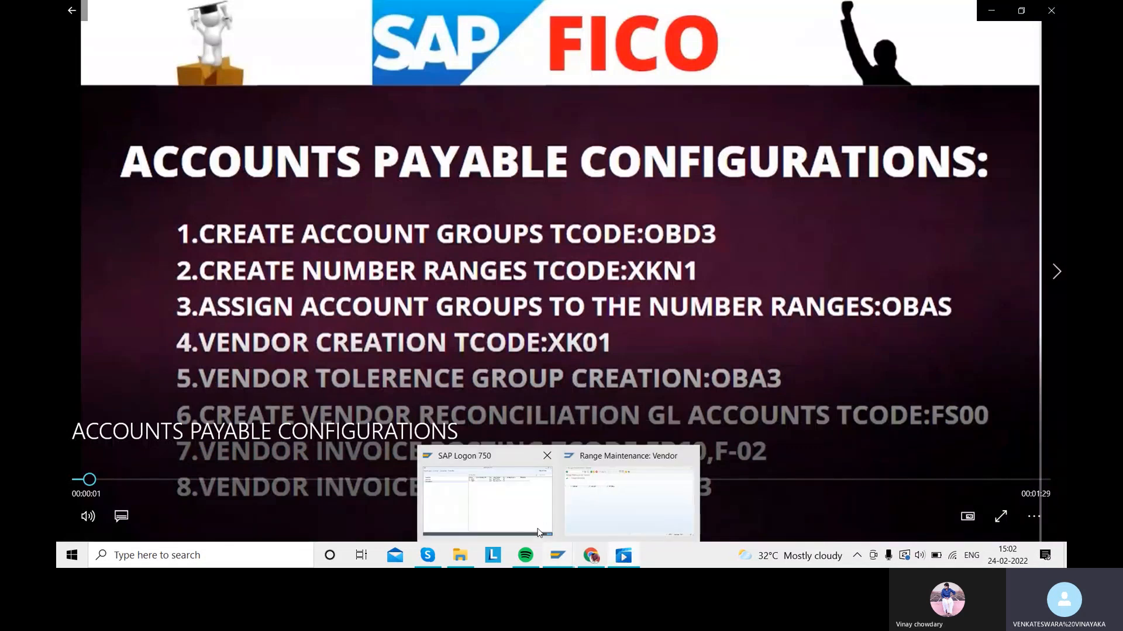
click(603, 512)
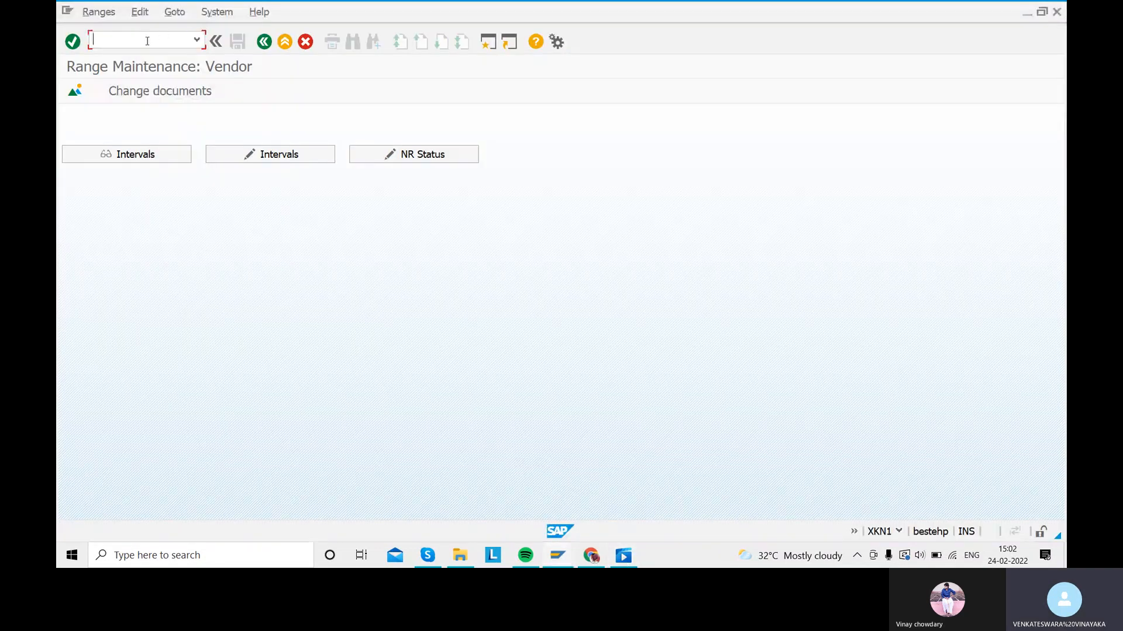
Step: Locate account group SAR1 in the number range assignments and assign it number range 12
text(/n)
key(Return)
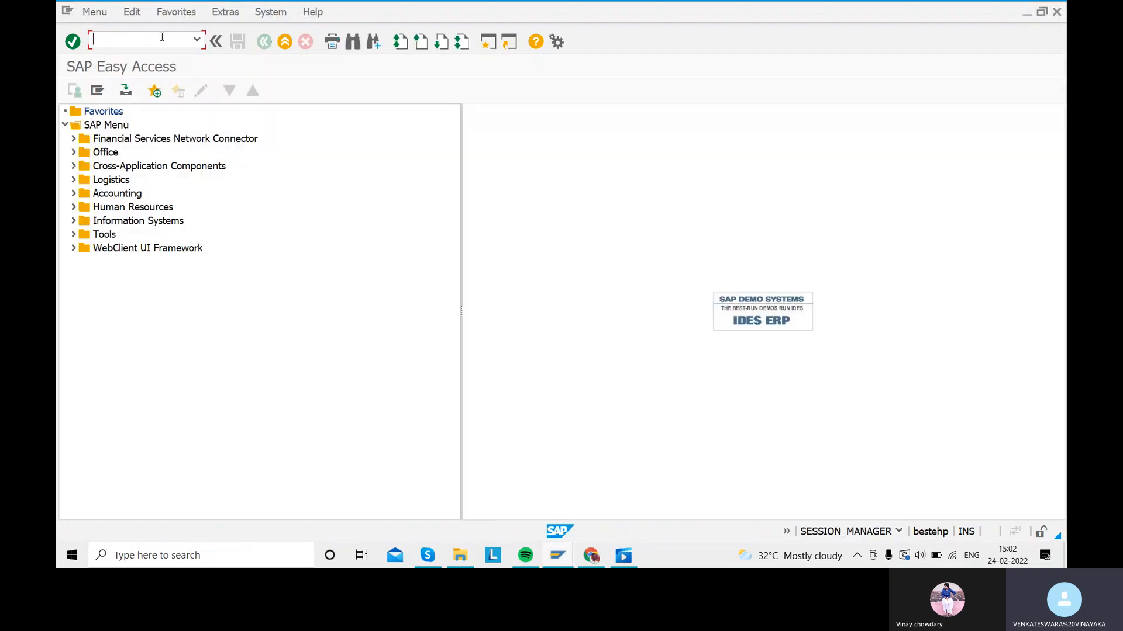
text(OBD3)
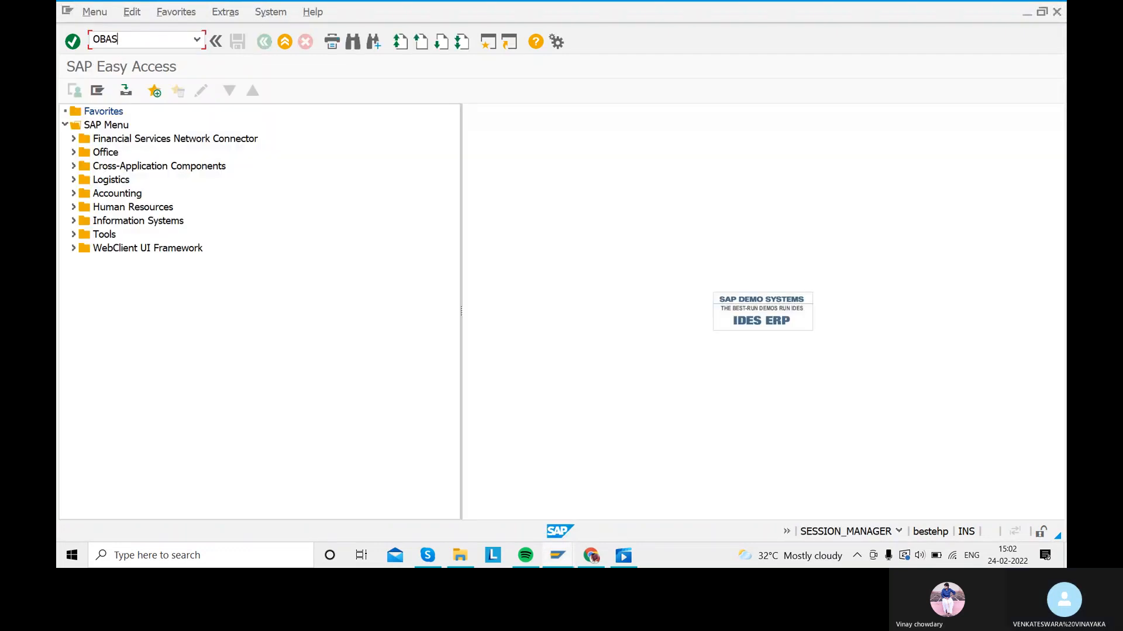
key(Return)
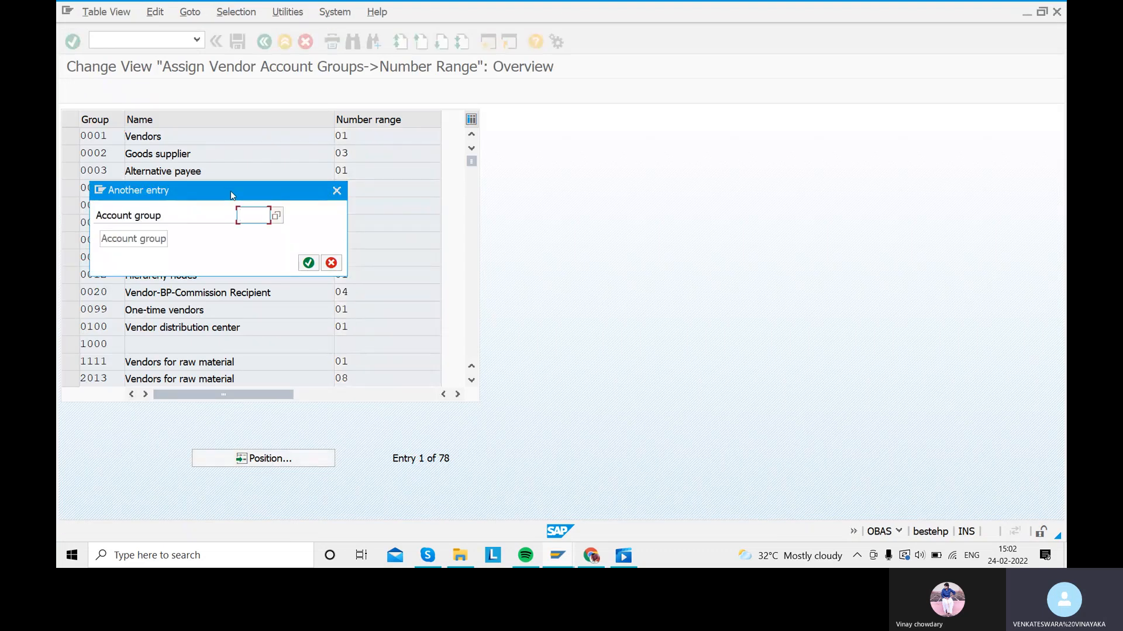
text(SAR1)
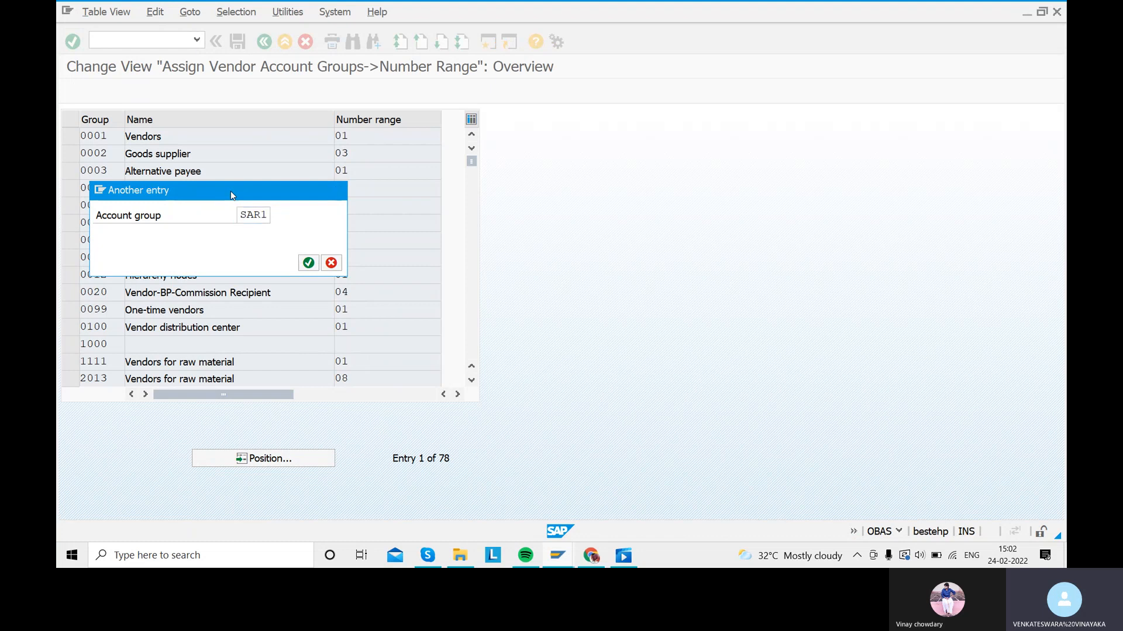
key(Return)
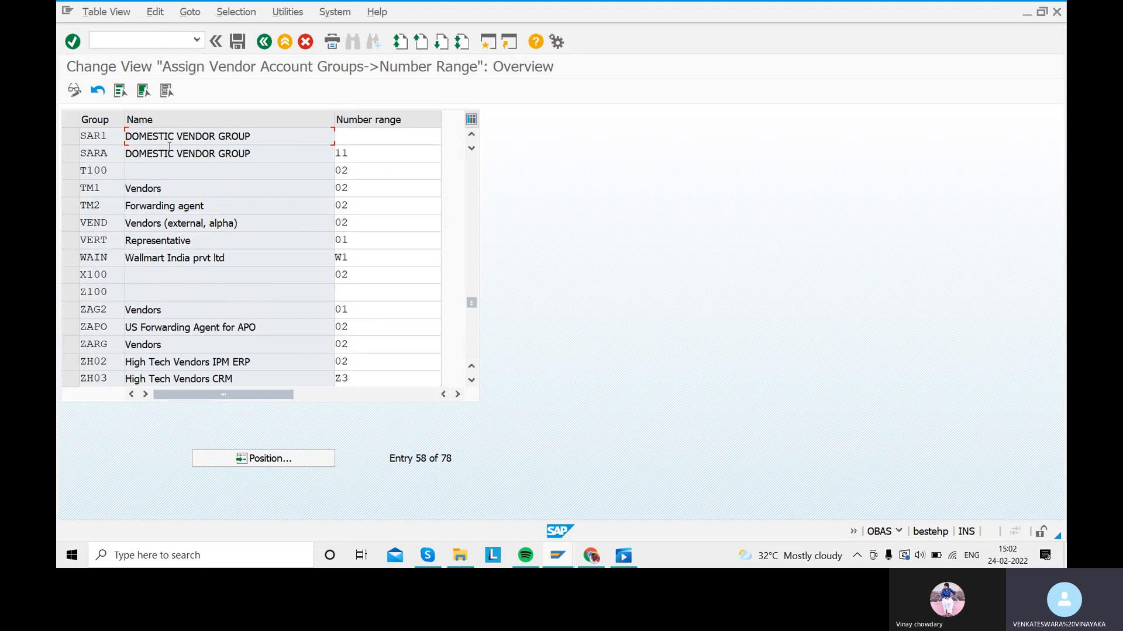
click(357, 140)
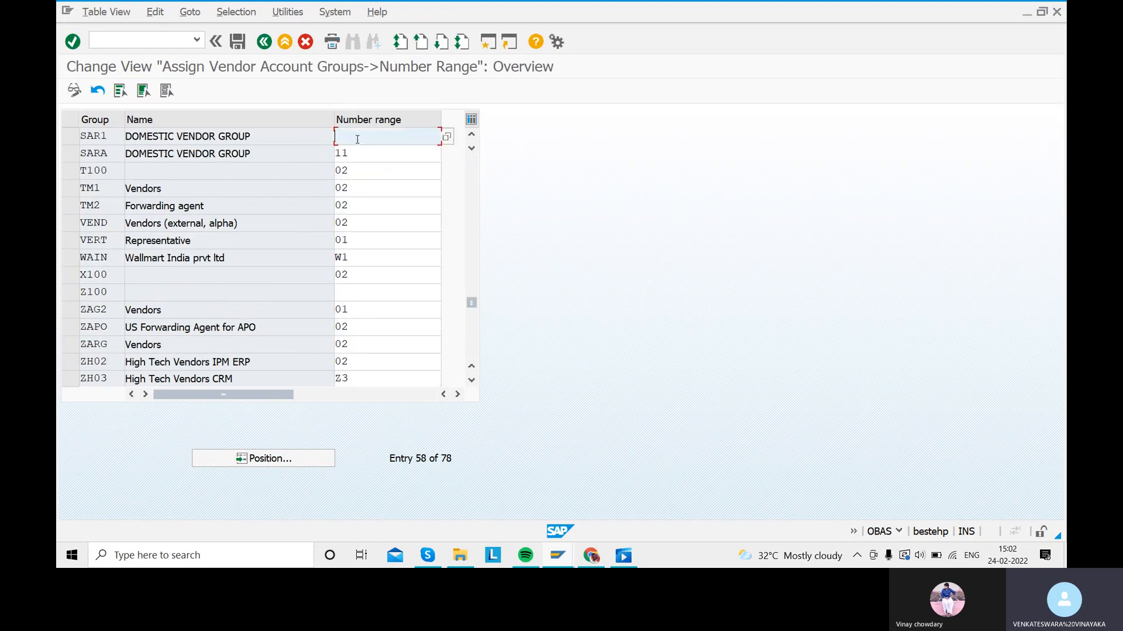
click(447, 139)
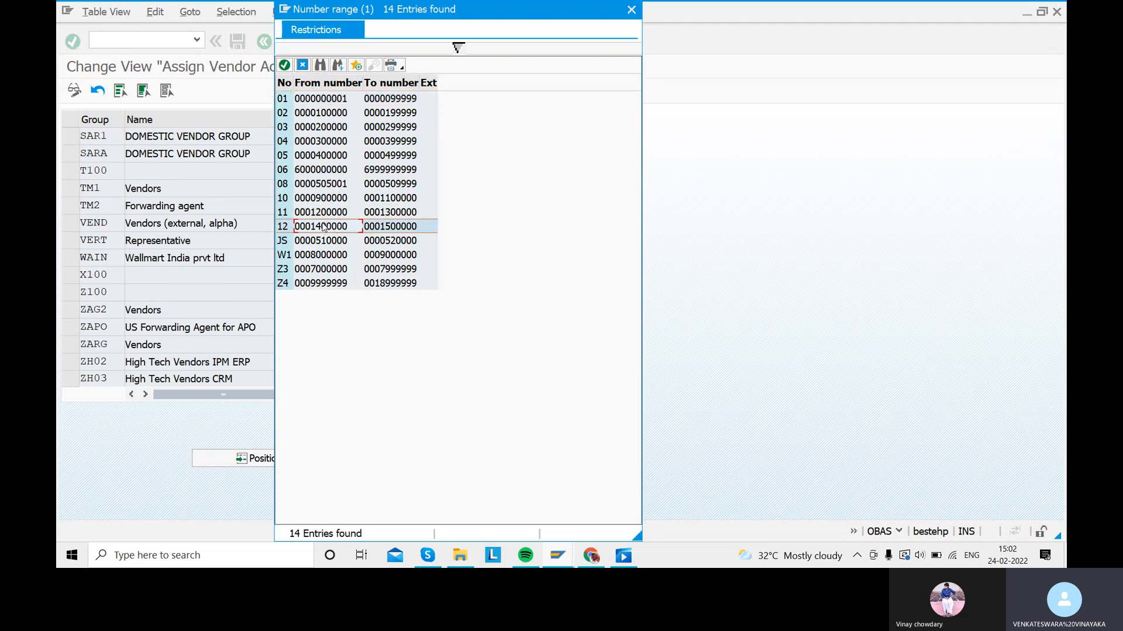
double_click(324, 227)
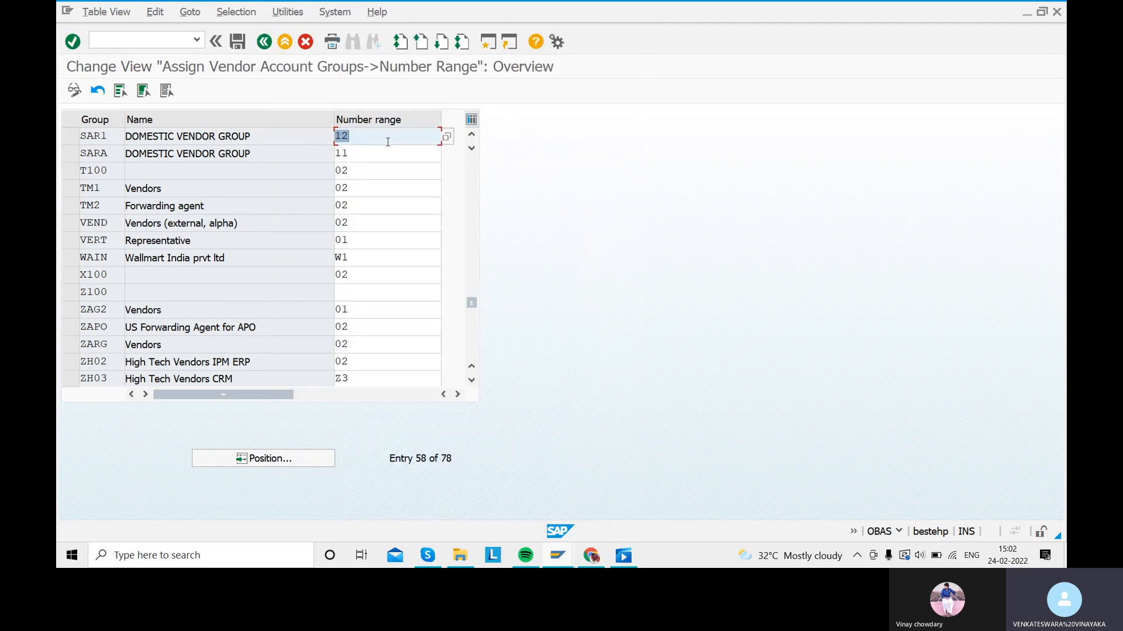
Step: Save under new request 'ASSIGN NUMBER RANGE TO THE ACCOUNT GROUP' and return to the menu
click(244, 40)
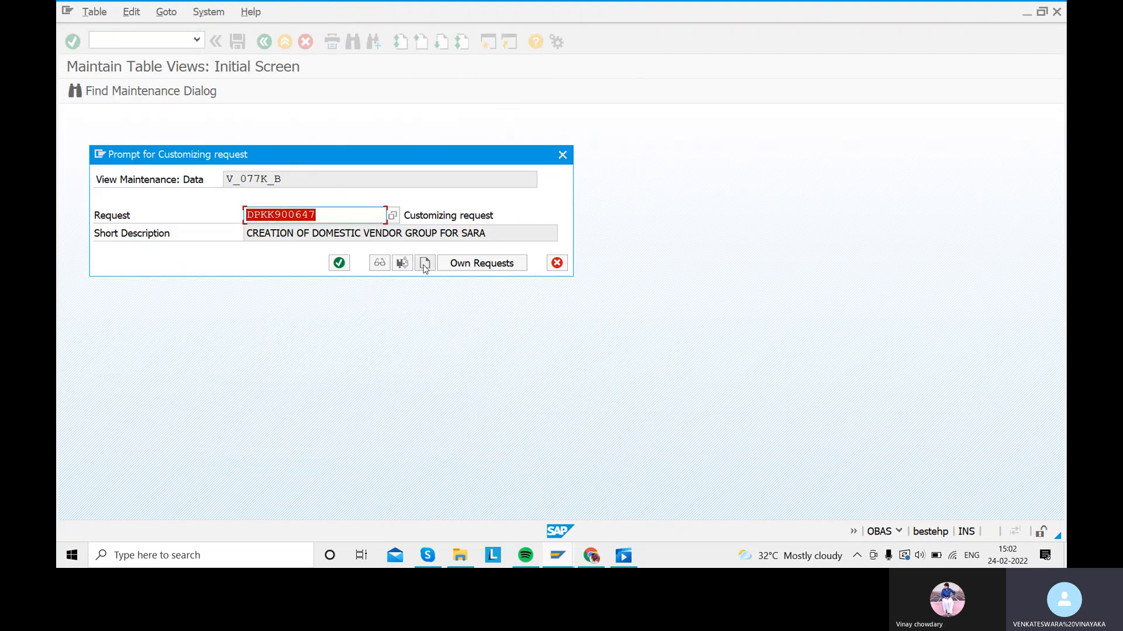
click(421, 261)
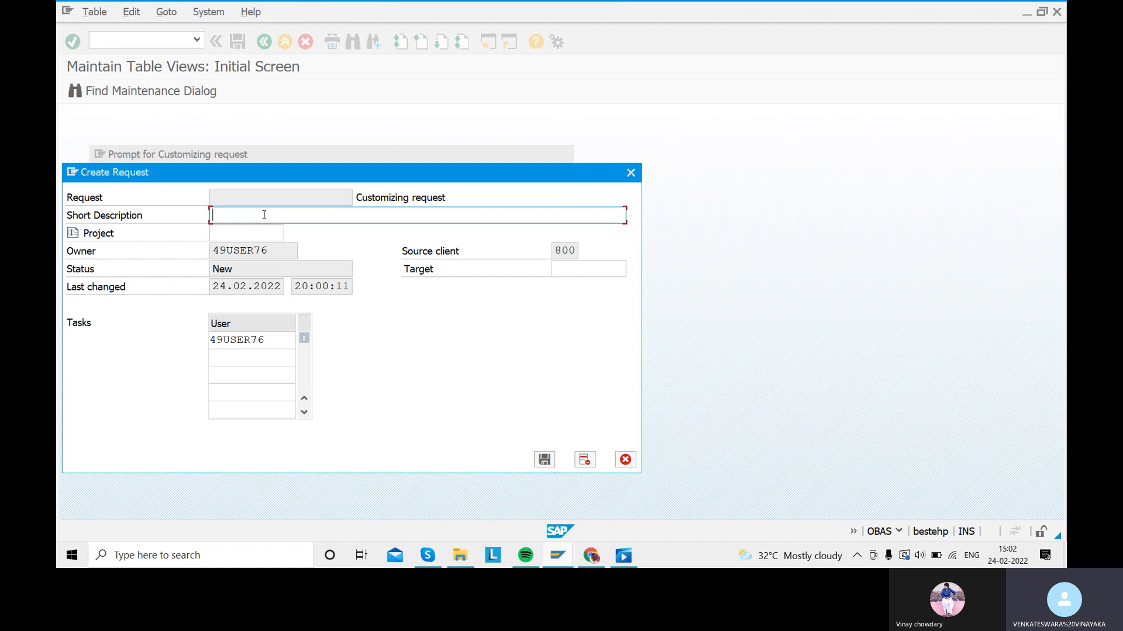
text(ASSIGN NUMBER RANGE TO THE )
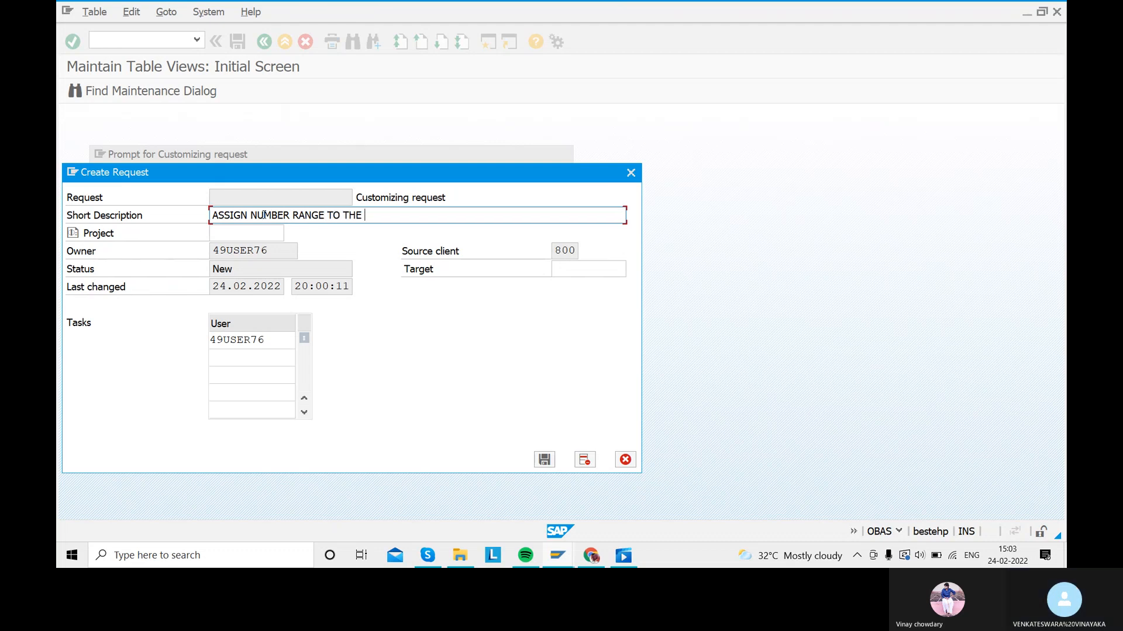
text(ACCOUNT)
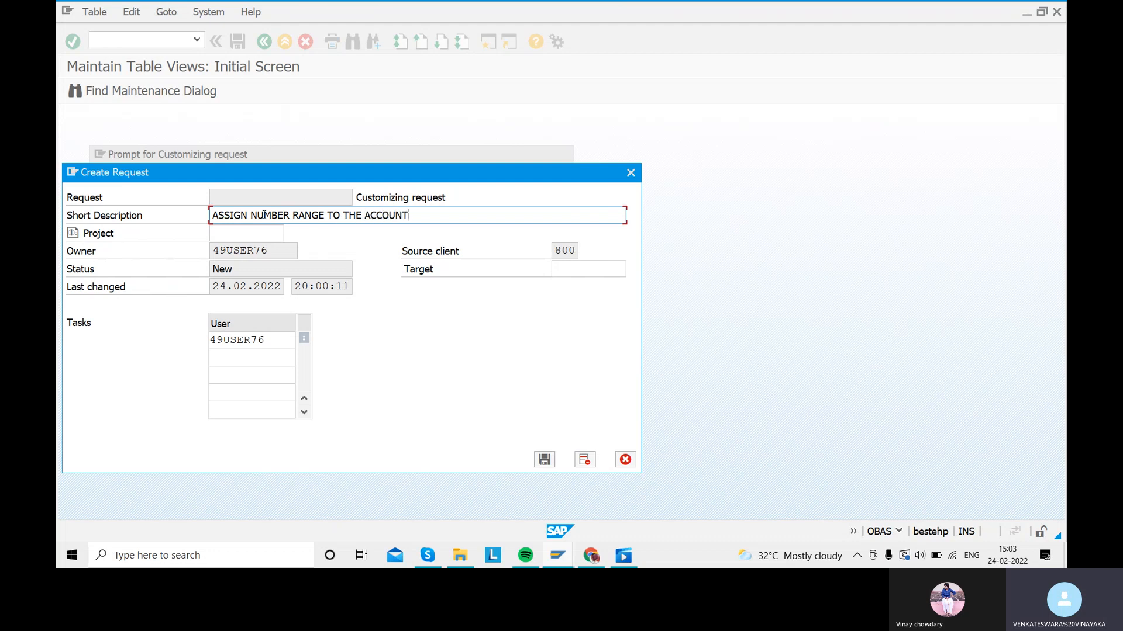
text( GROUP)
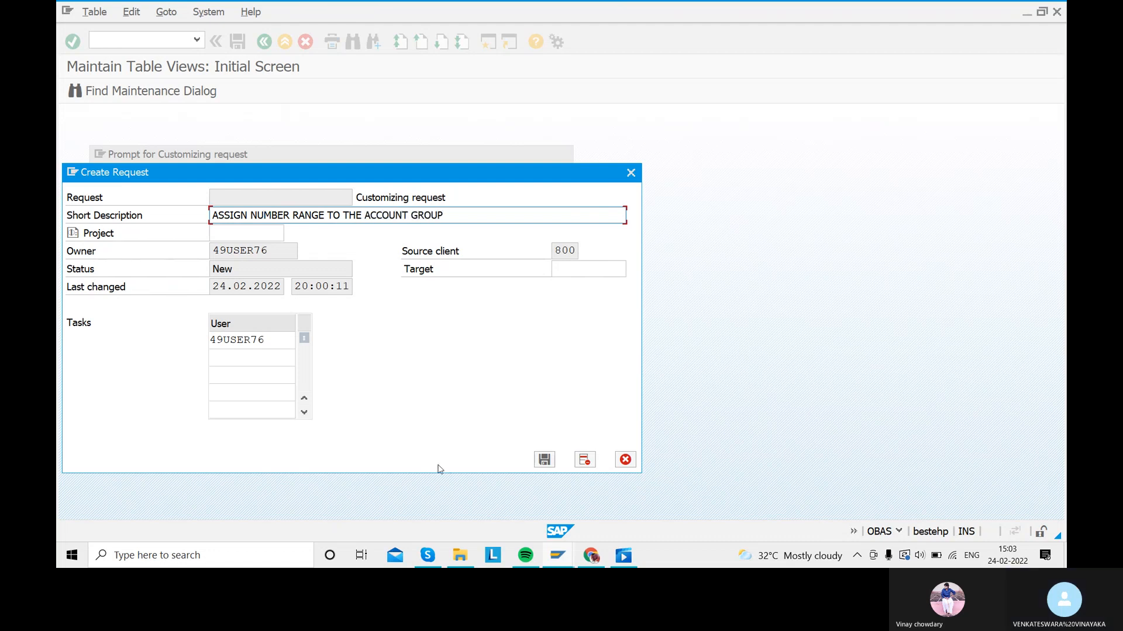
click(544, 460)
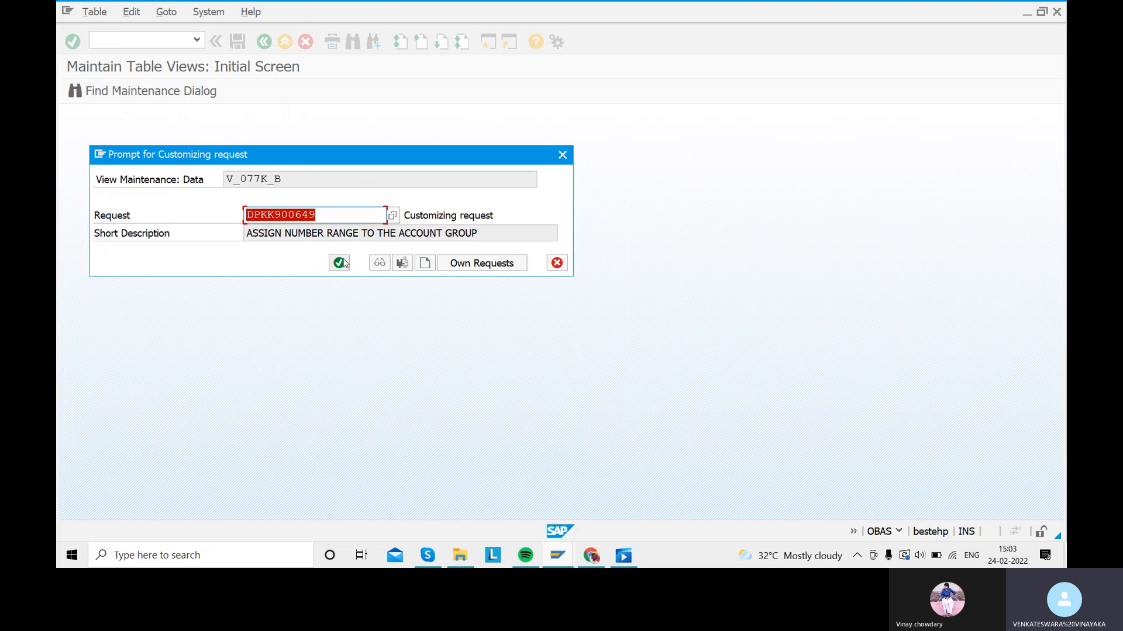
click(339, 261)
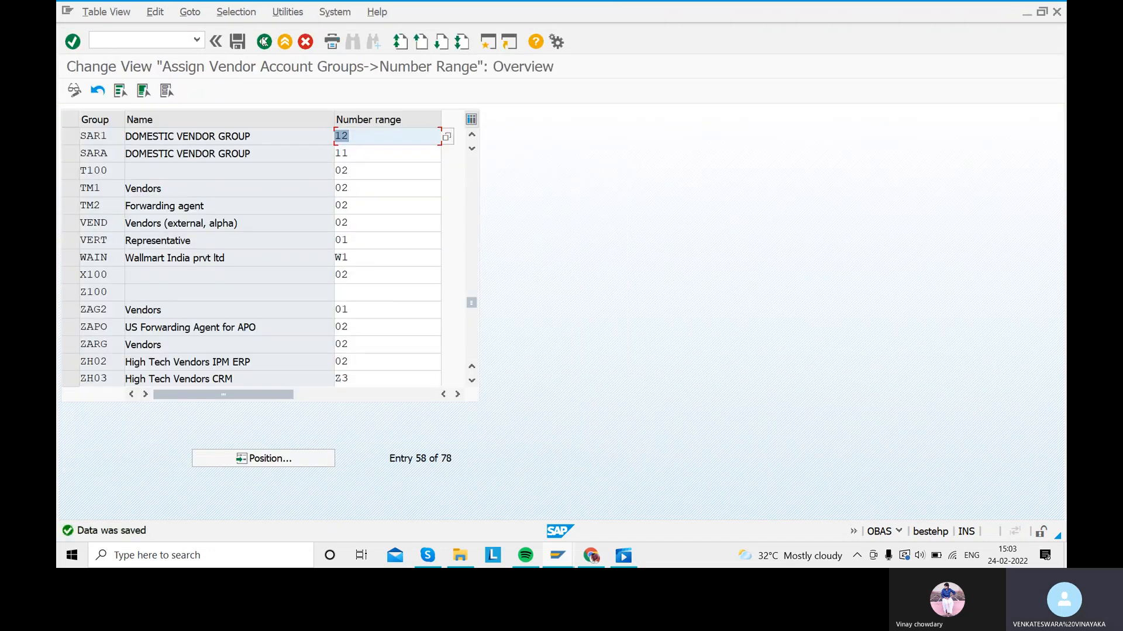
click(267, 43)
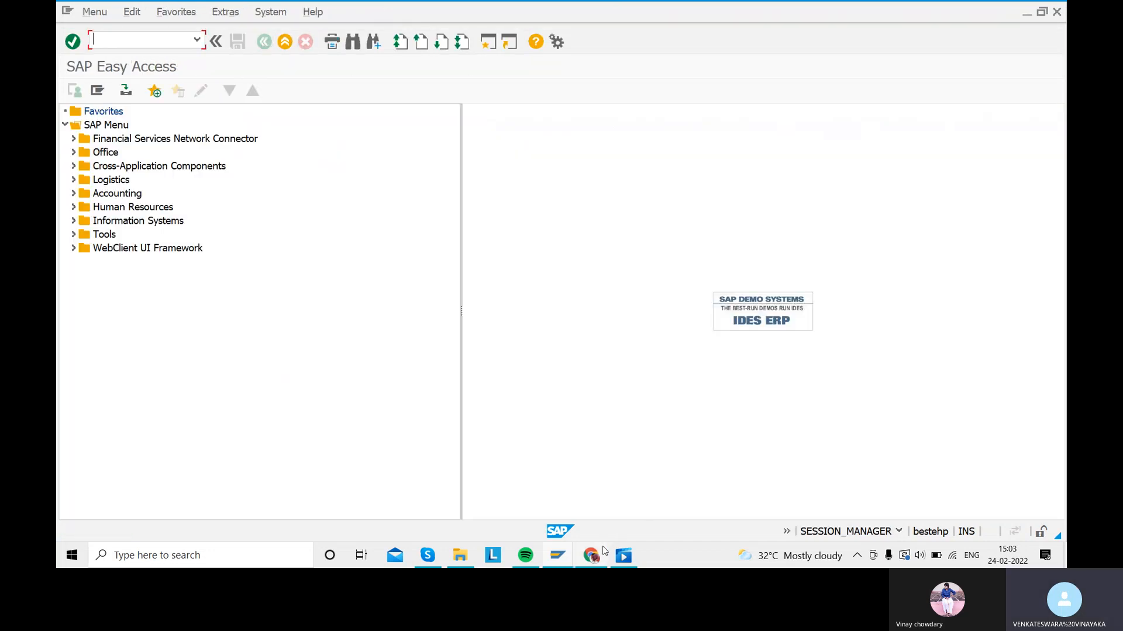
mouse_move(624, 557)
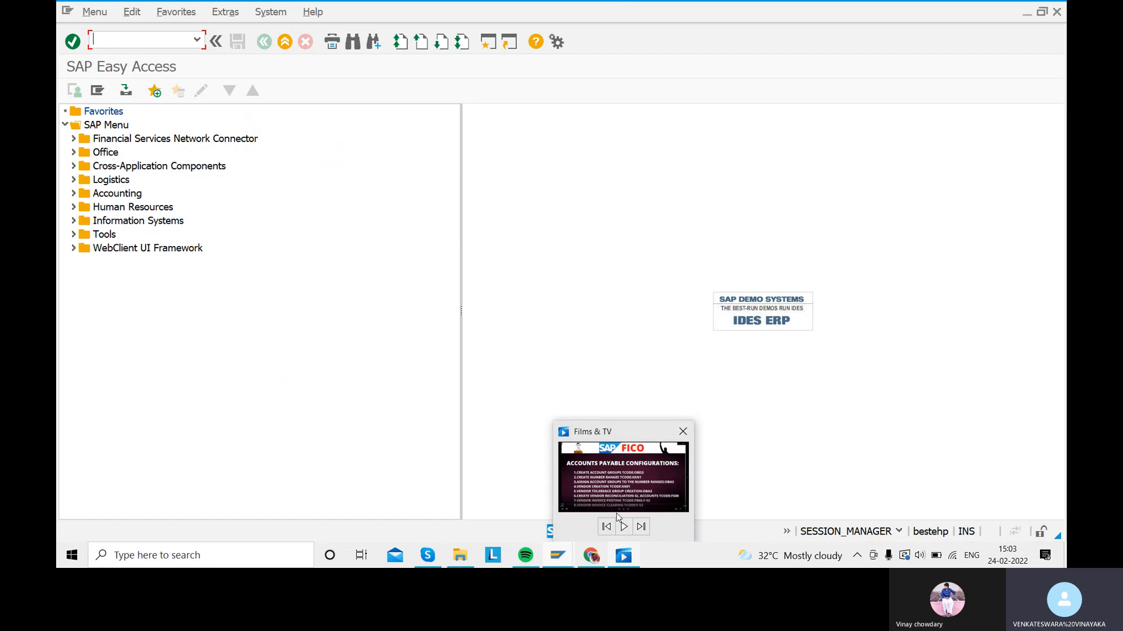
click(615, 490)
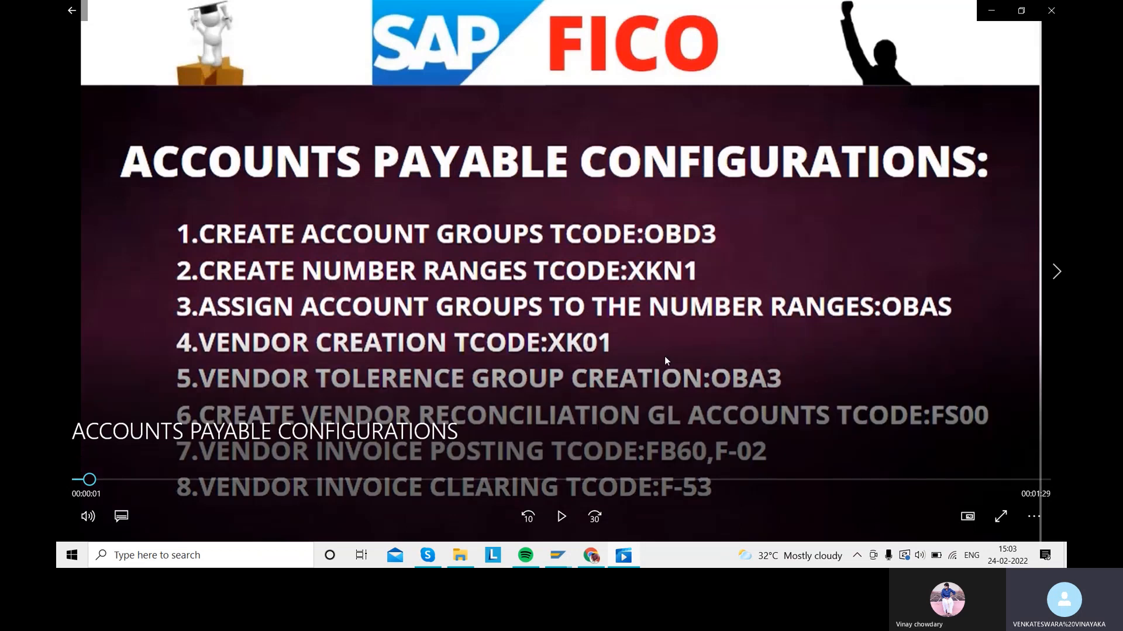
mouse_move(558, 560)
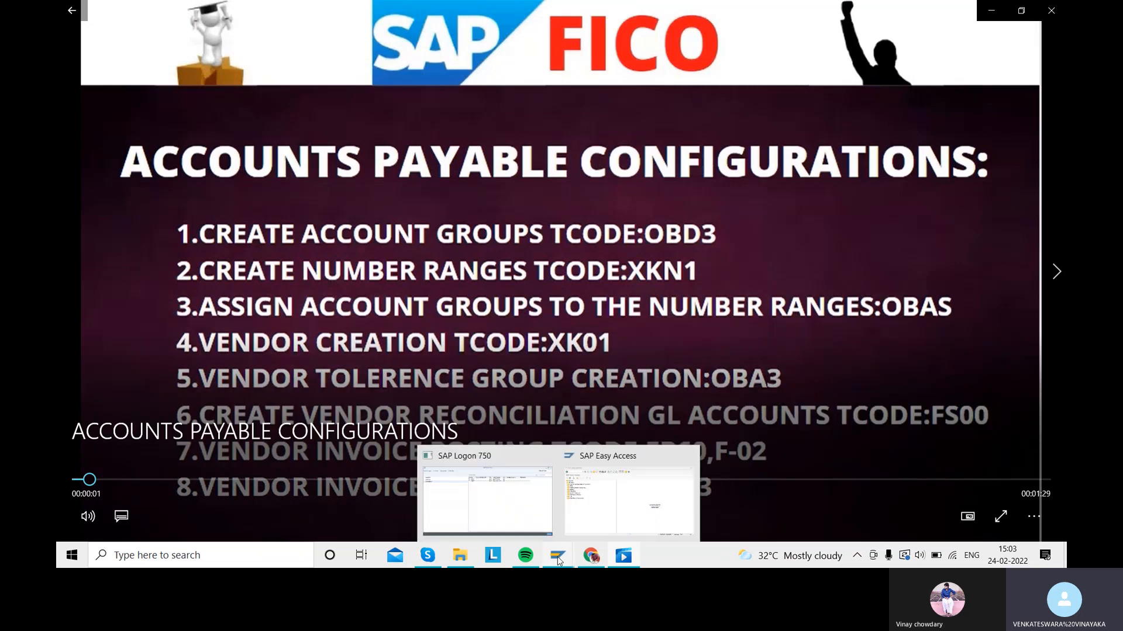
click(597, 507)
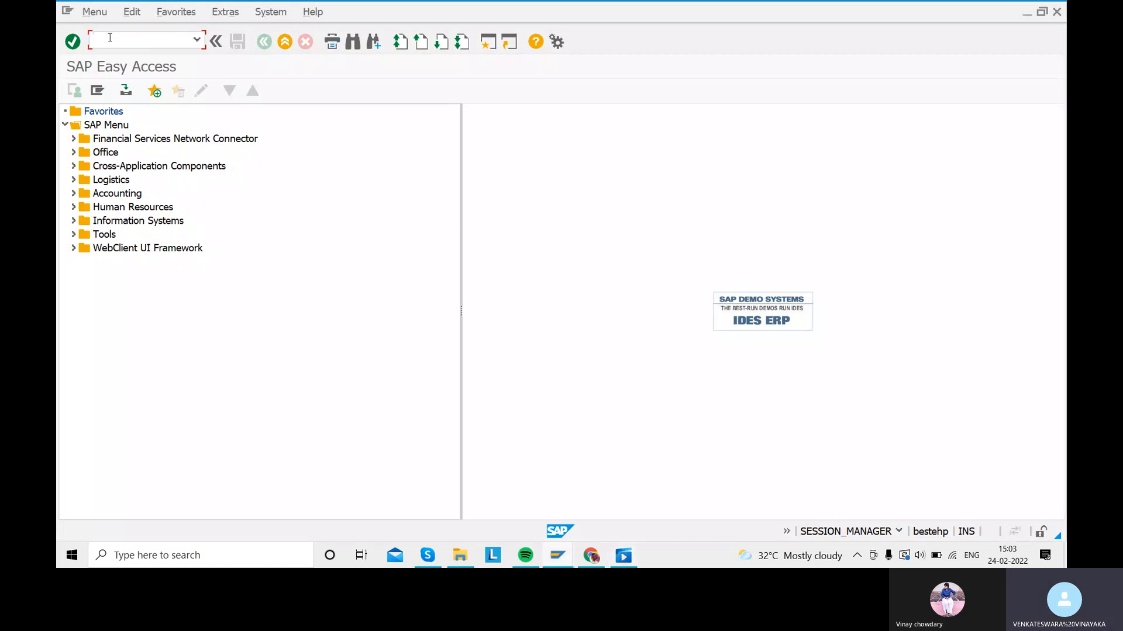
Step: In OBA3, add company code SARA, tolerance group SART, described 'TOLERANCE GROUP FOR THE VENDOR'
text(OBA3)
key(Return)
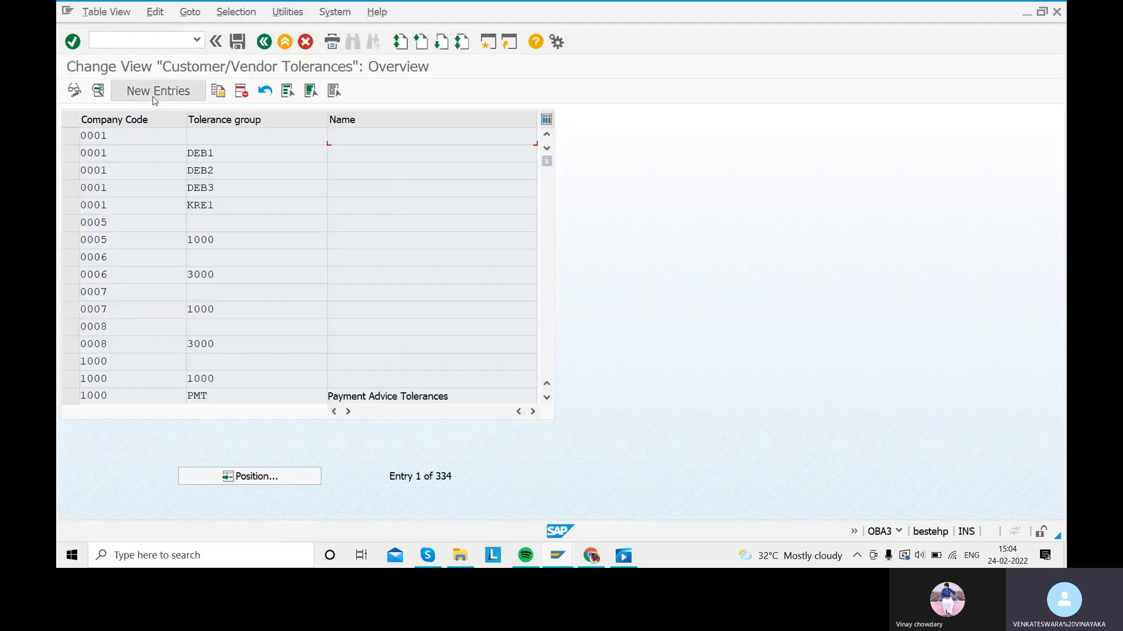
click(155, 92)
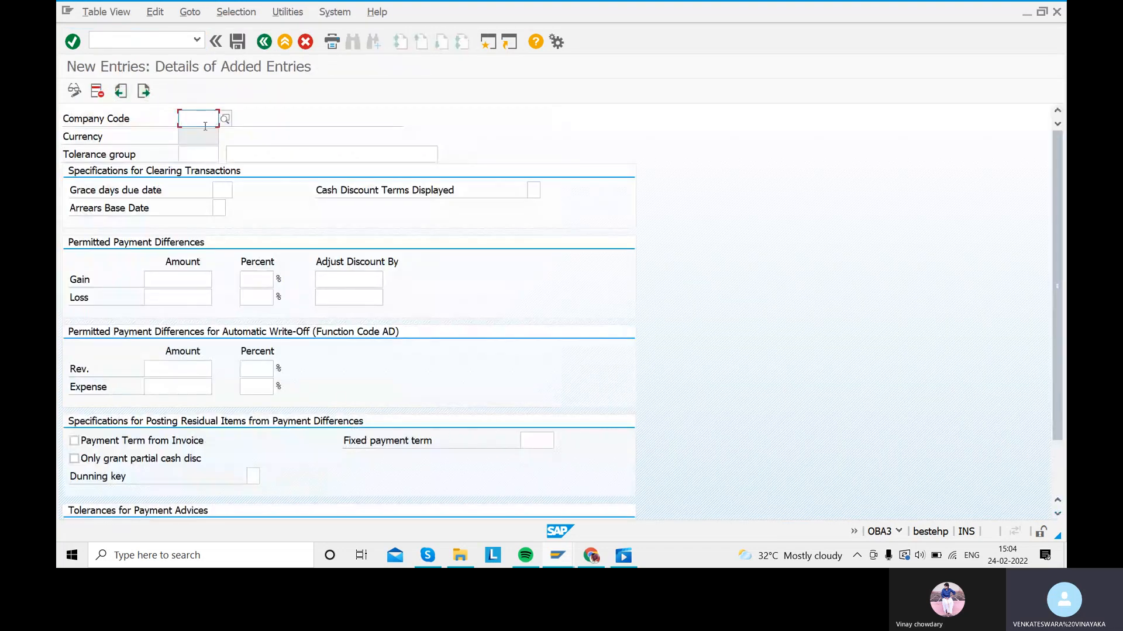
text(SARA)
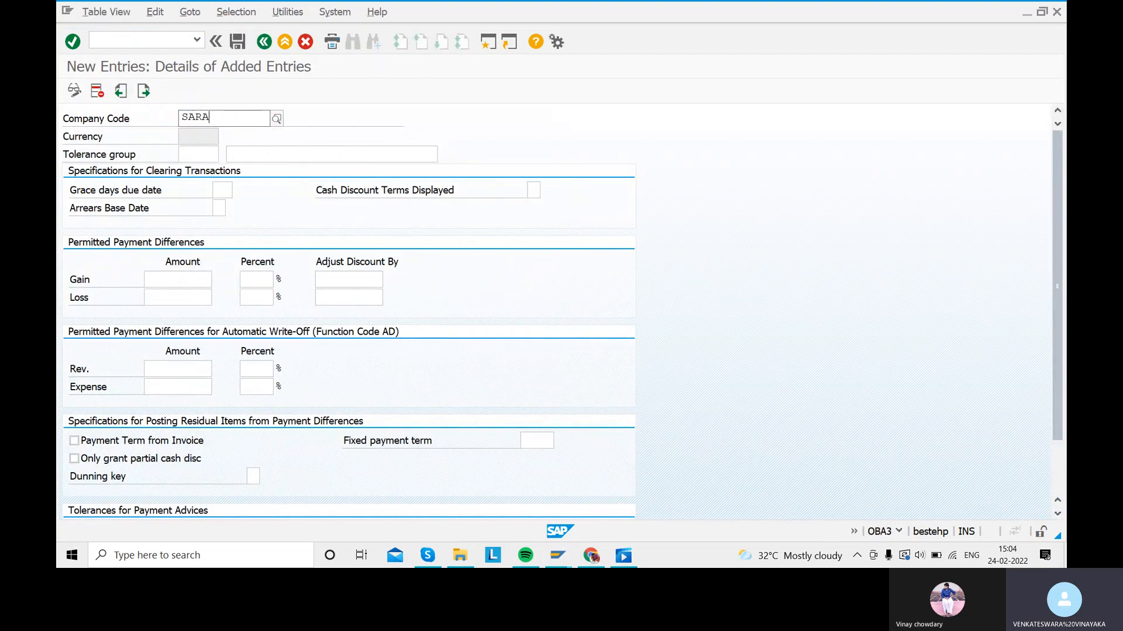
click(202, 155)
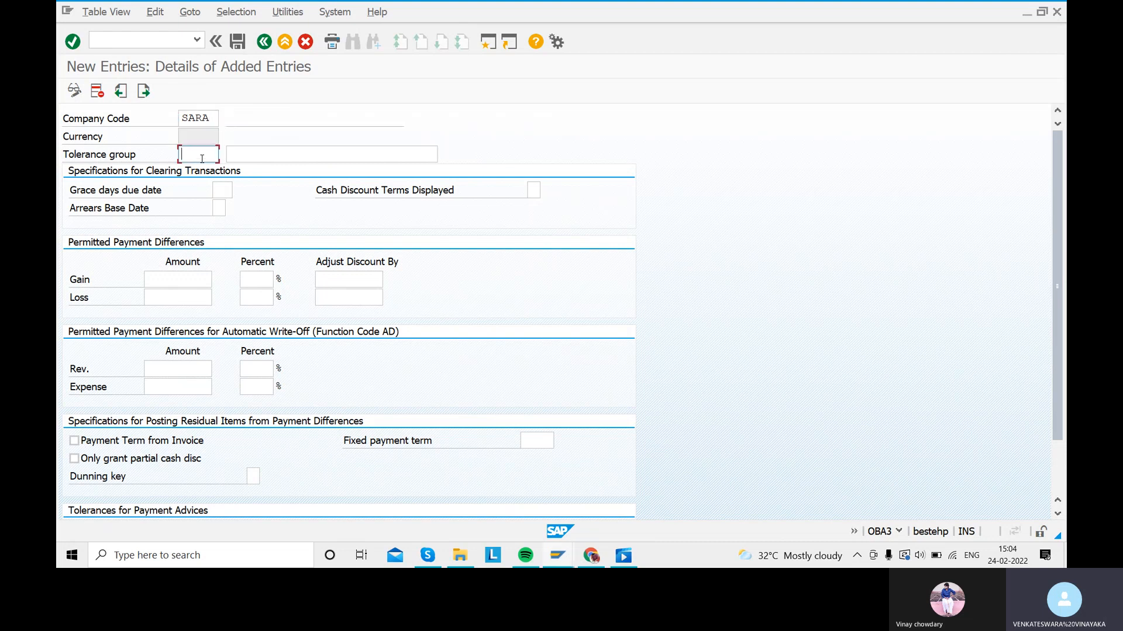
text(SAR)
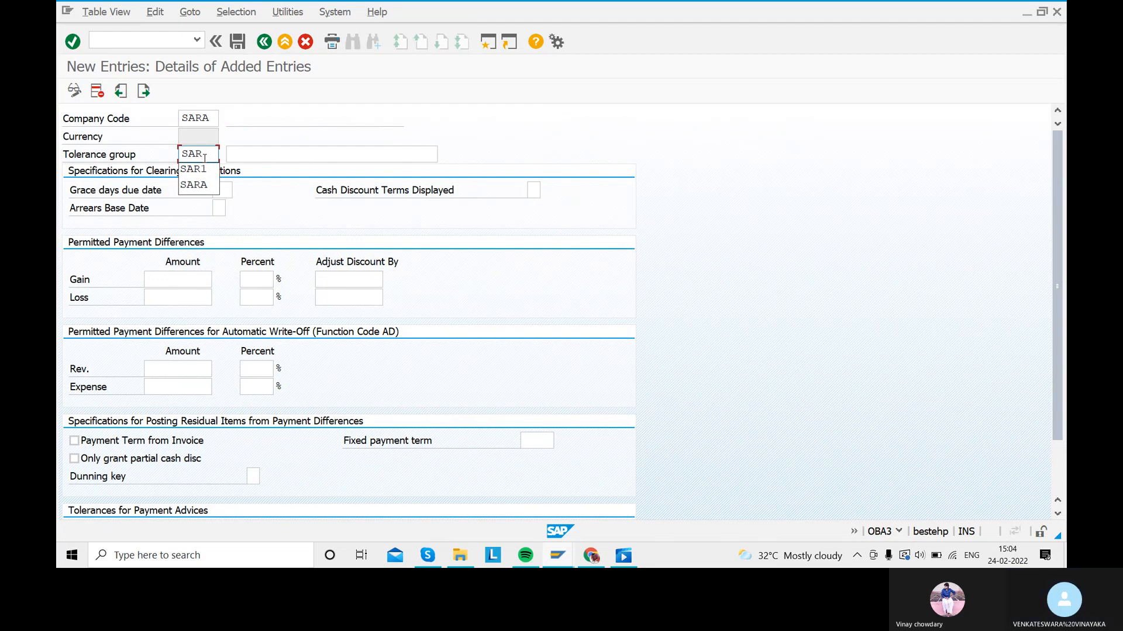
text(T)
click(260, 156)
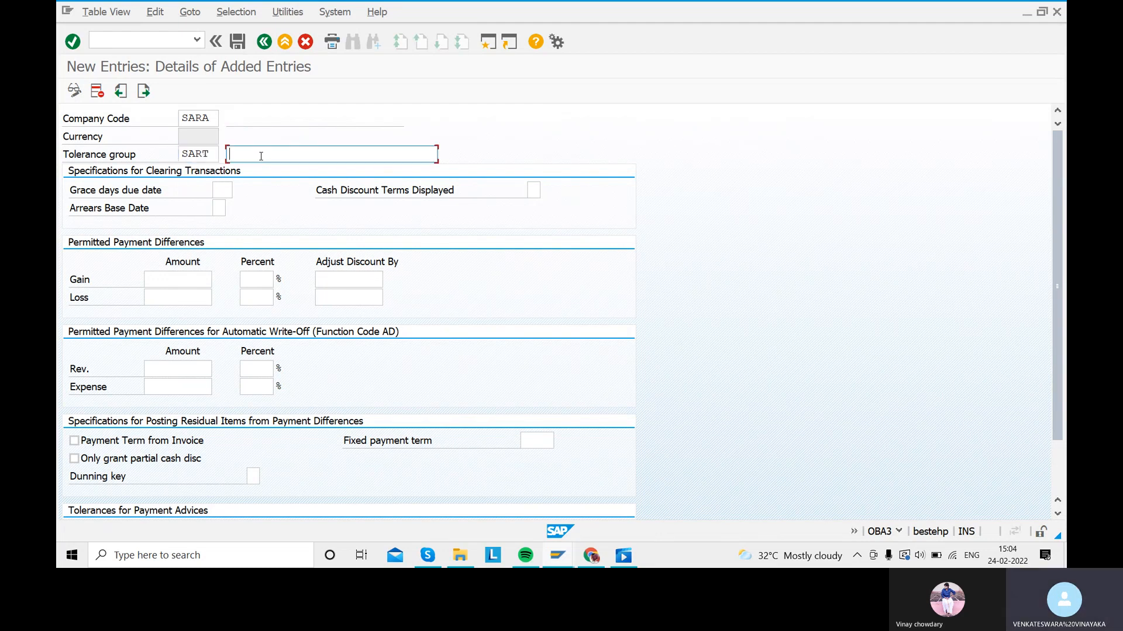
text(TOLERA)
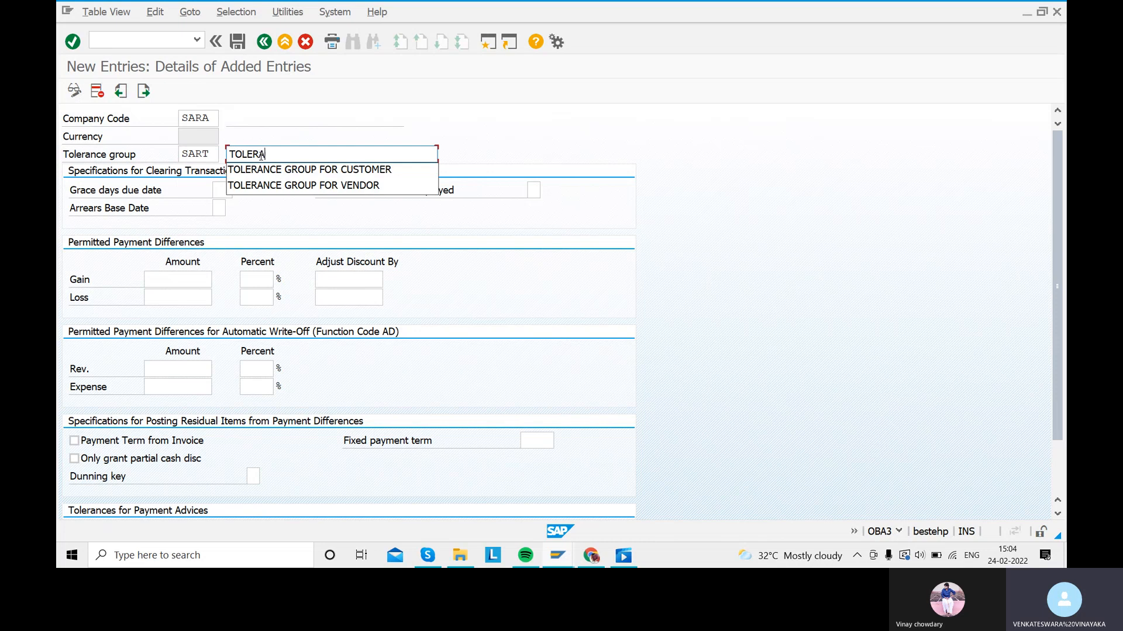
text(NCE GROUP FOR THE VENDOR)
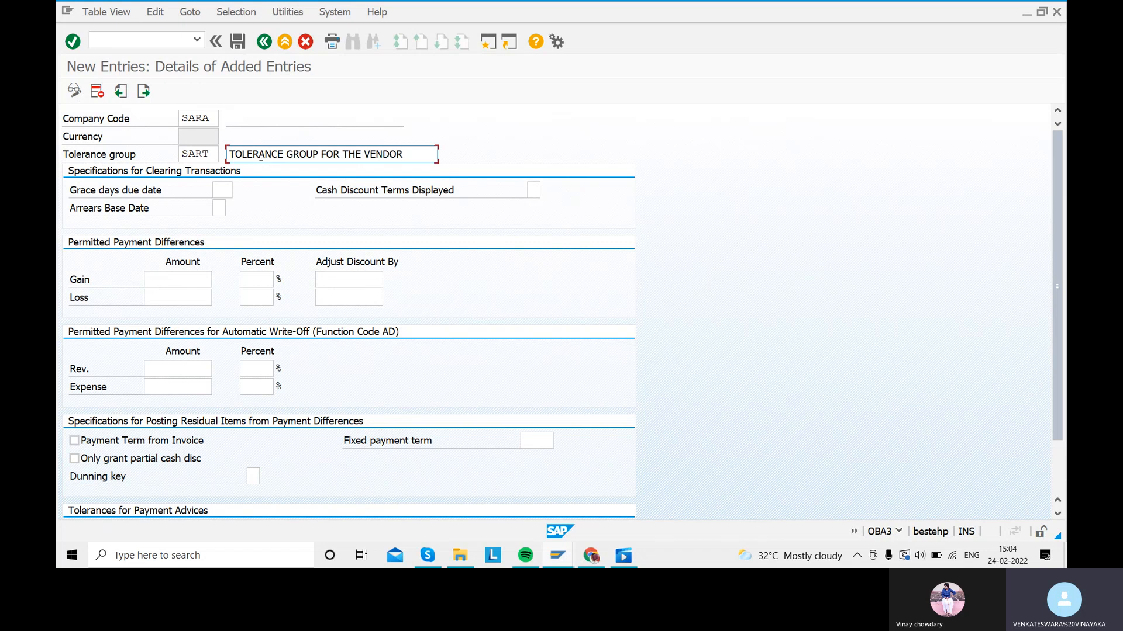
click(184, 280)
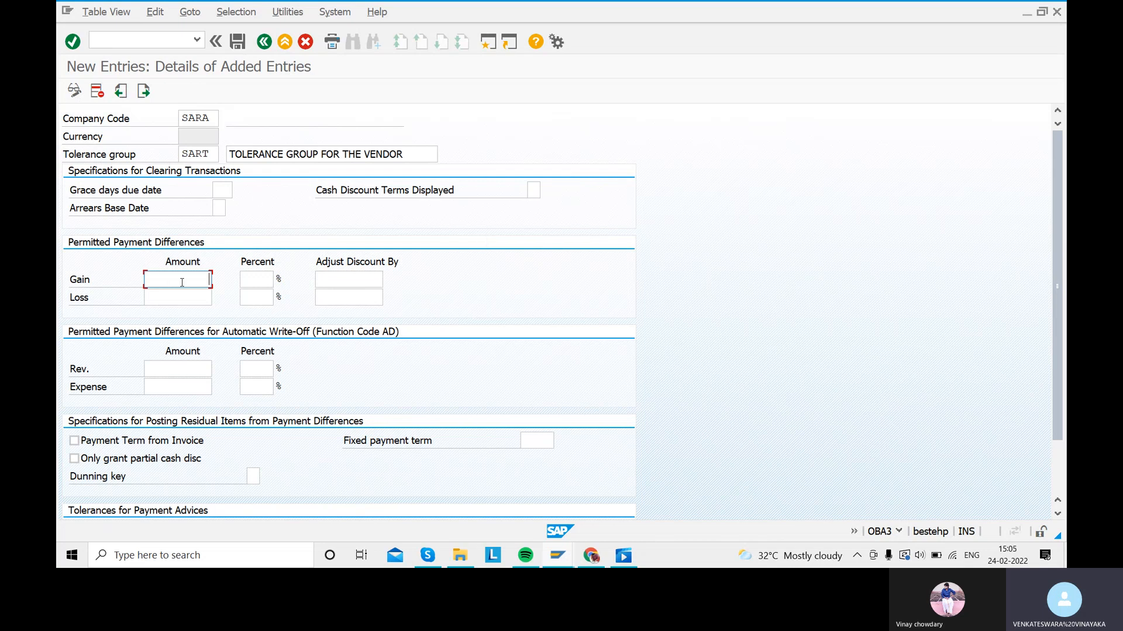
Step: Set the permitted gain to 100, 5% and a discount adjustment of 5
text(100)
key(Tab)
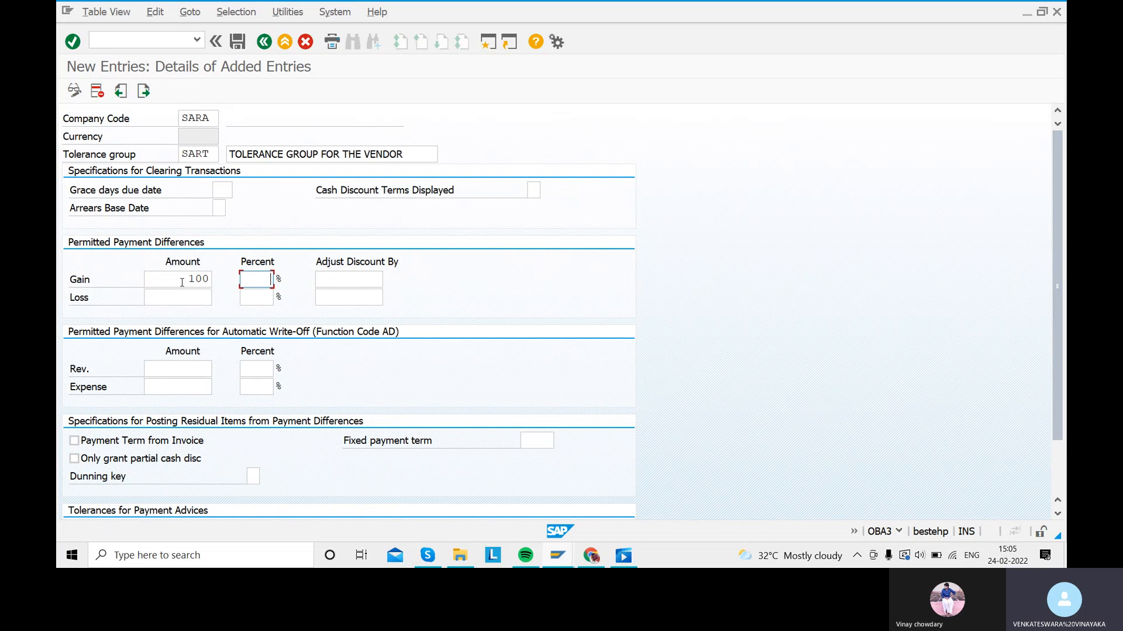
text(5)
key(Tab)
text(5)
key(Tab)
Step: Set the permitted loss to 100, 5% and adjustment 5, then save with a new customizing request
text(100)
key(Tab)
text(5)
key(Tab)
text(5)
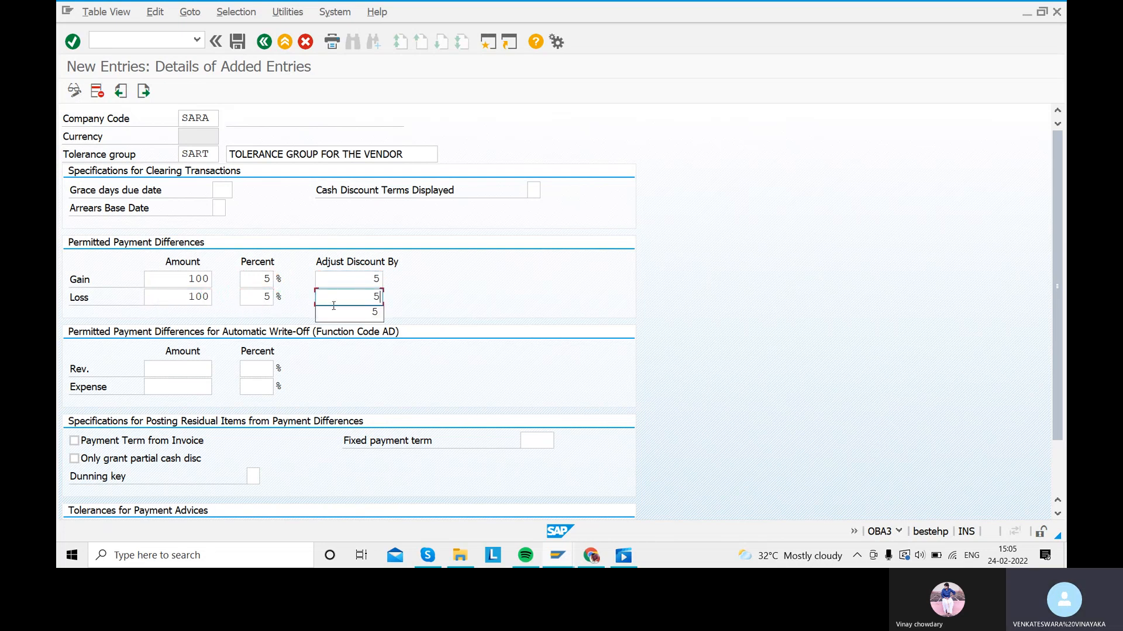
click(373, 314)
scroll(431, 340, down, 3)
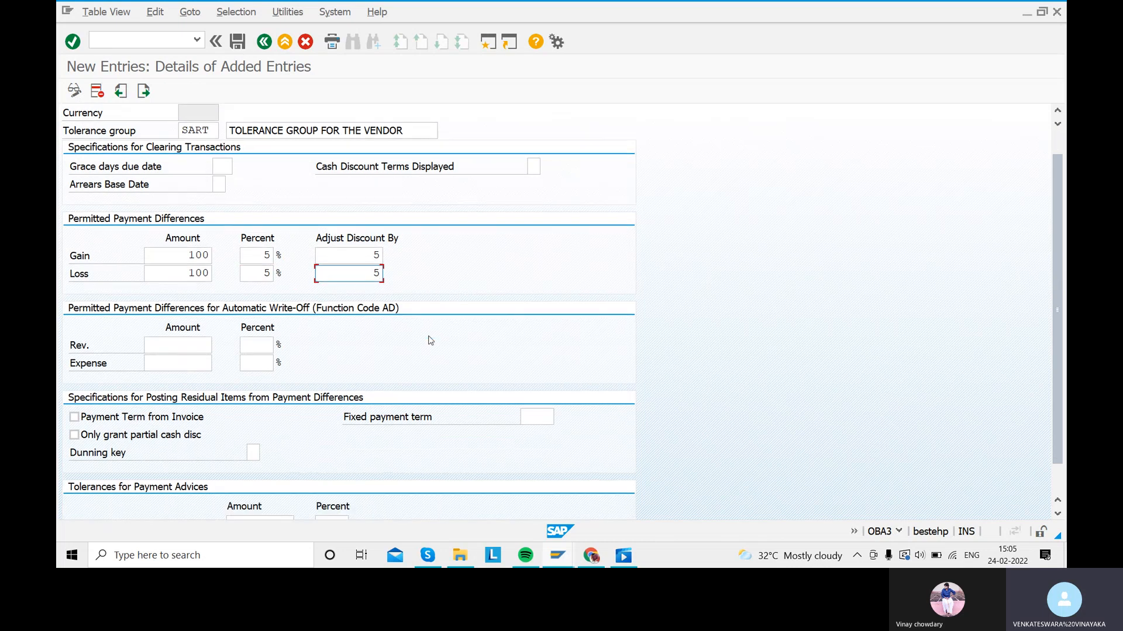
scroll(431, 340, up, 1)
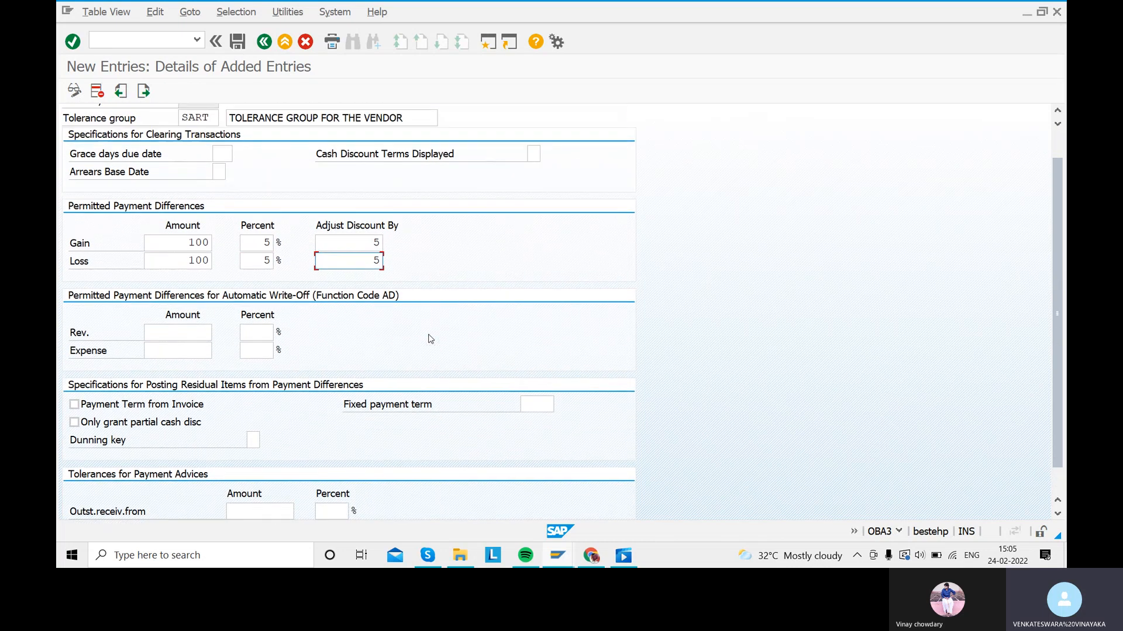
scroll(430, 337, up, 1)
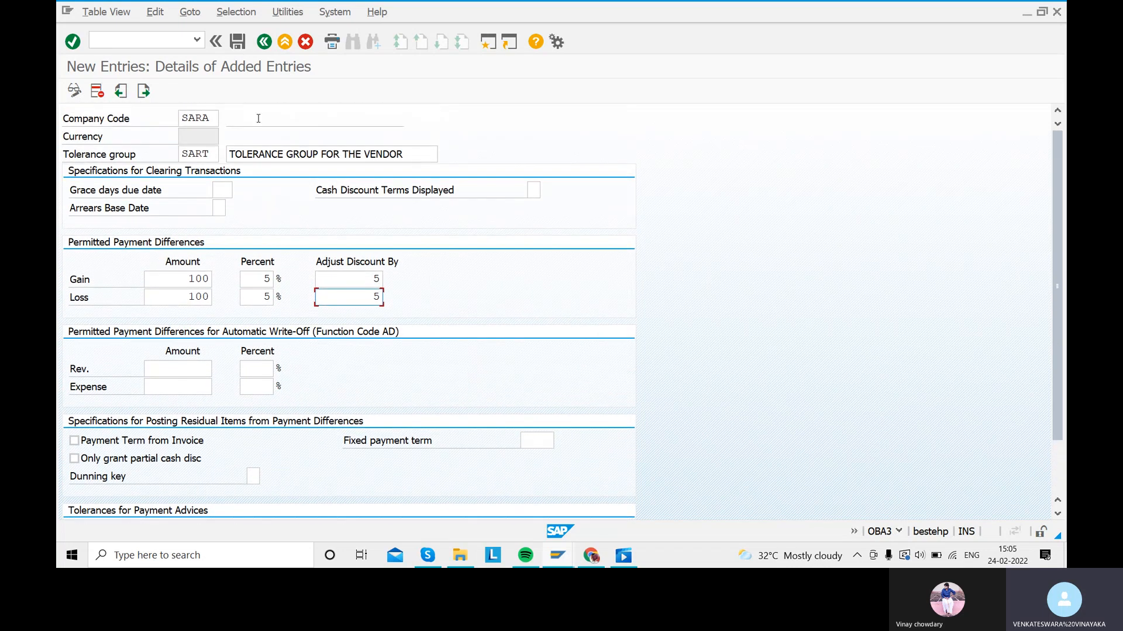
click(236, 42)
click(425, 263)
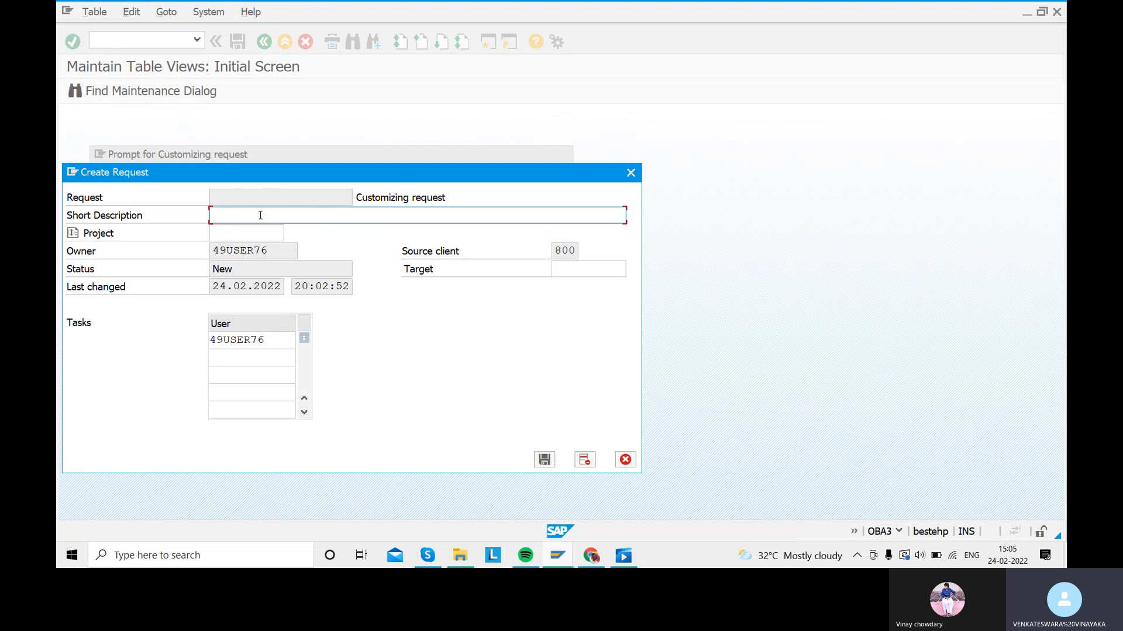
Step: Describe the request as 'CREATION OF TOLERANCE GROUP FOR VENDOR', save it, and return to Easy Access
text(CREATION OF TOLERA)
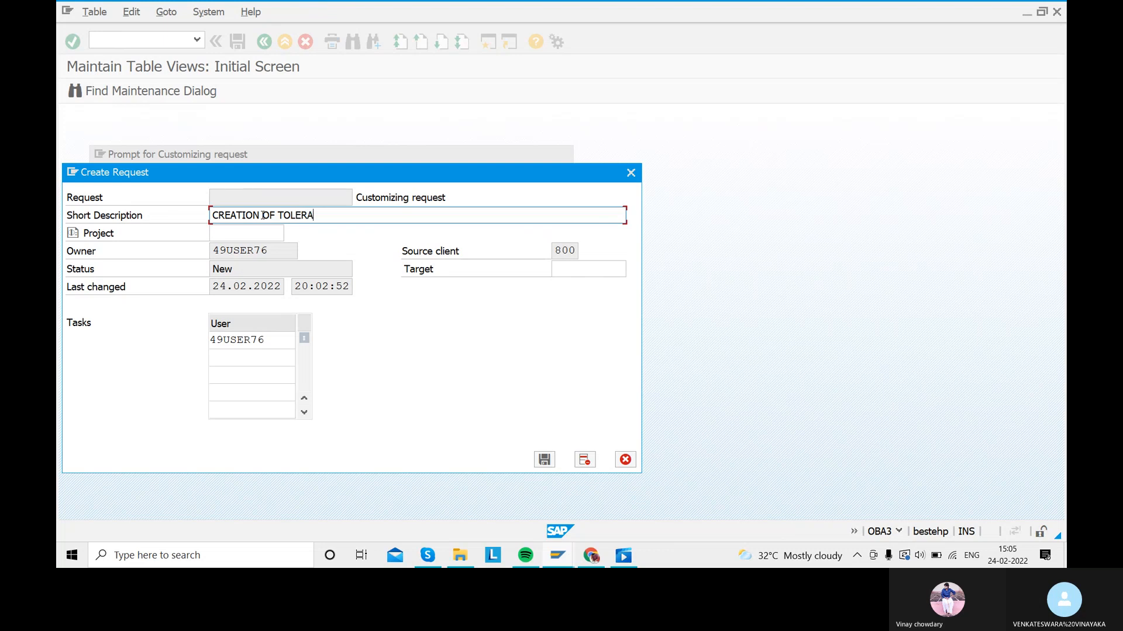
text(NCE GROUP FOR VE)
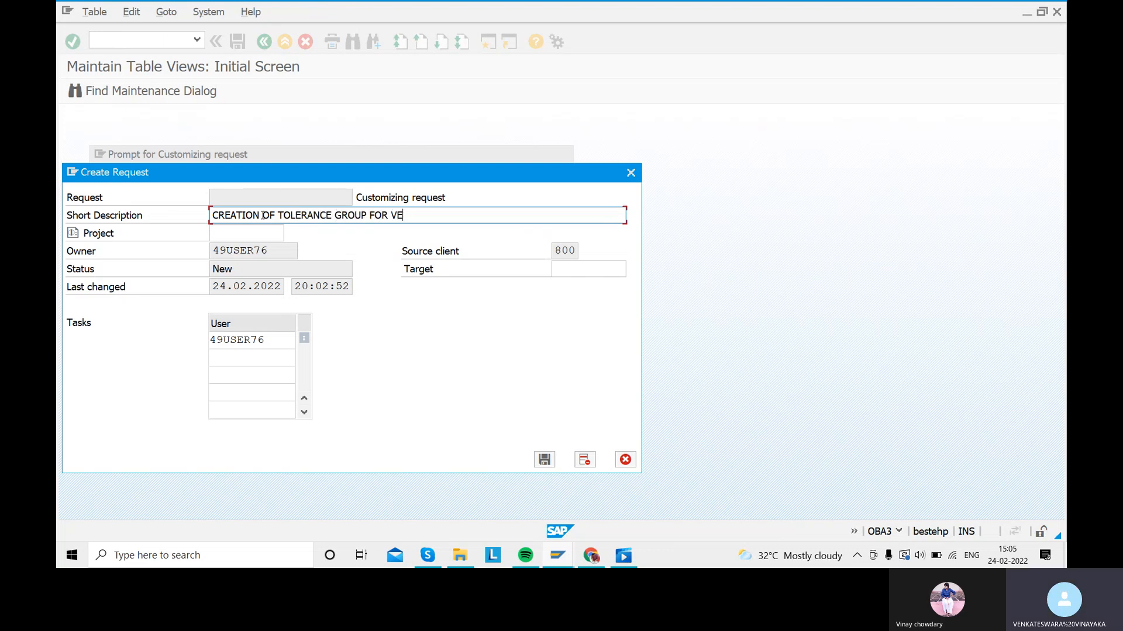
text(NDOR SARA)
key(BackSpace)
key(BackSpace)
key(BackSpace)
key(BackSpace)
key(BackSpace)
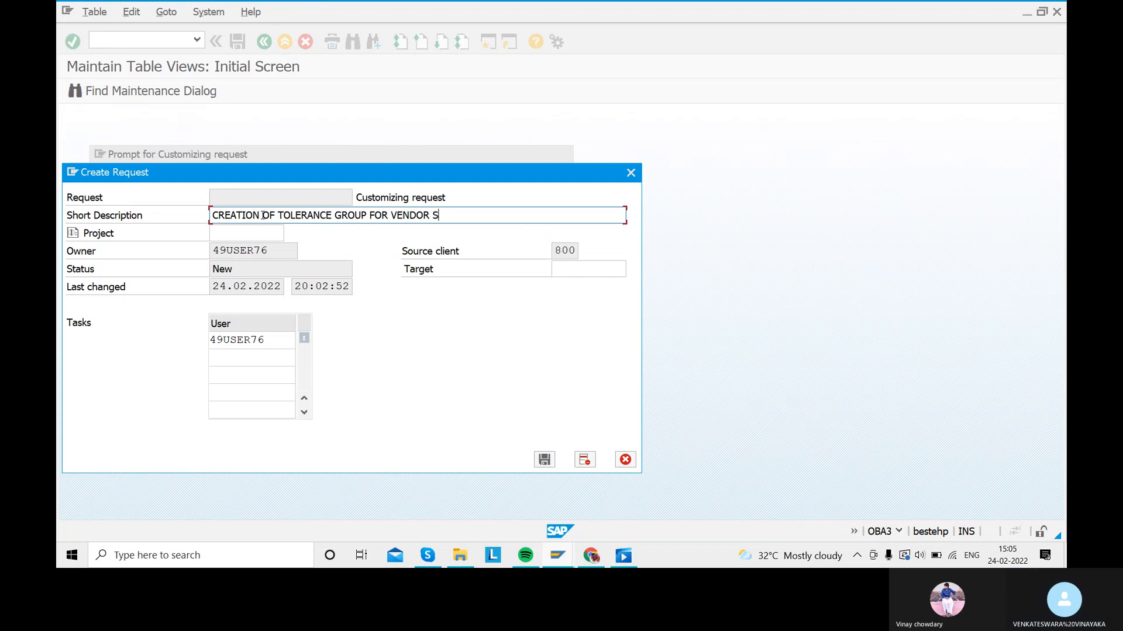
key(Return)
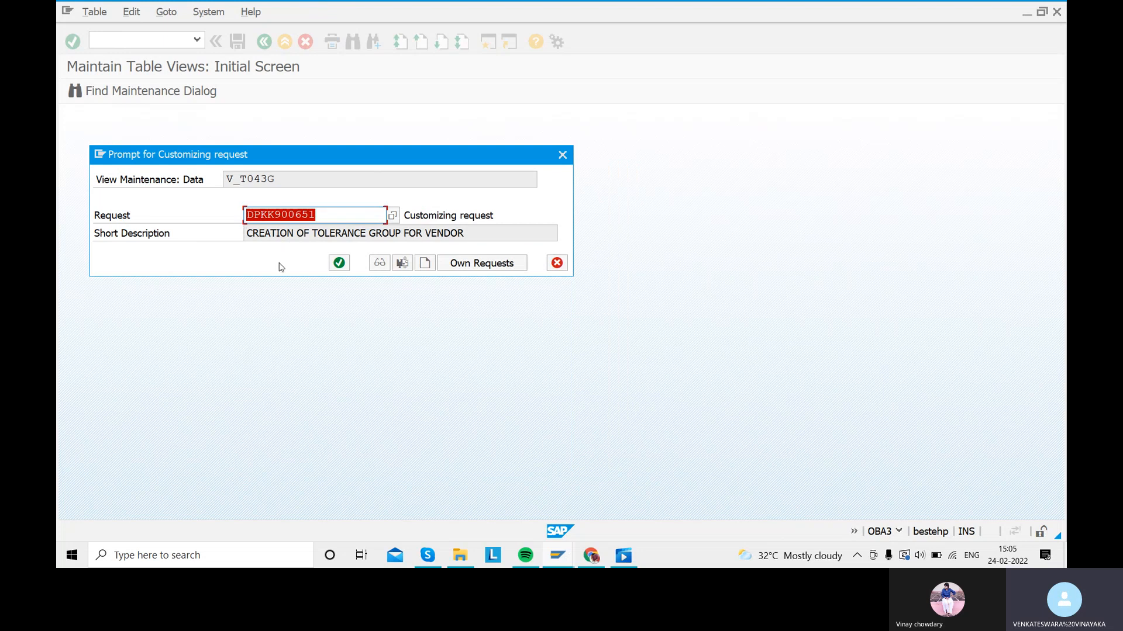
click(339, 263)
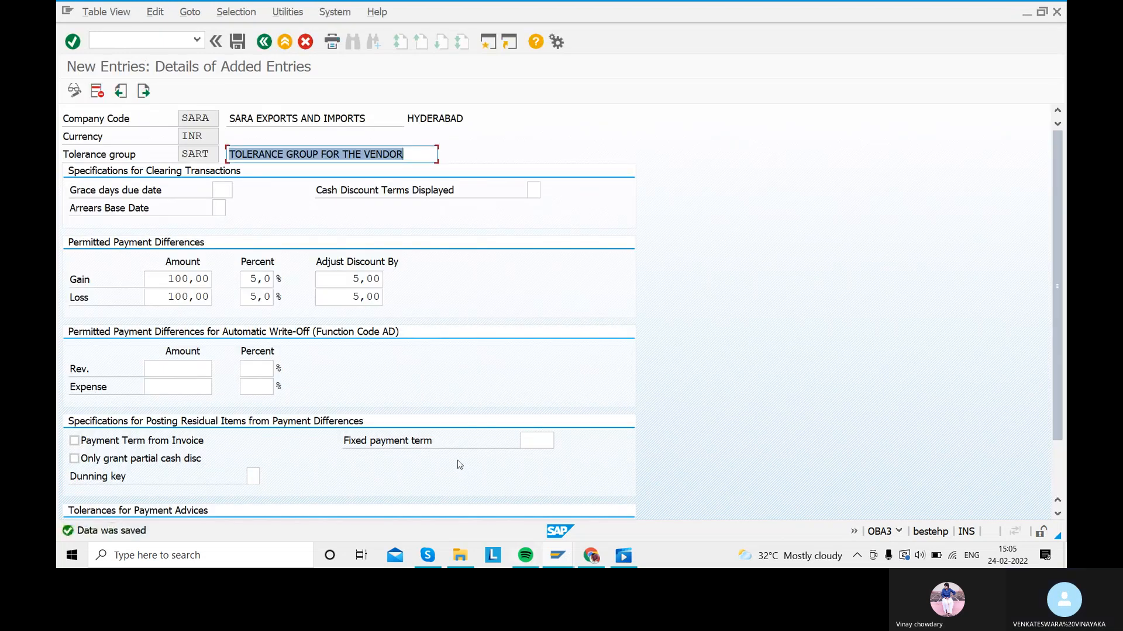
click(265, 43)
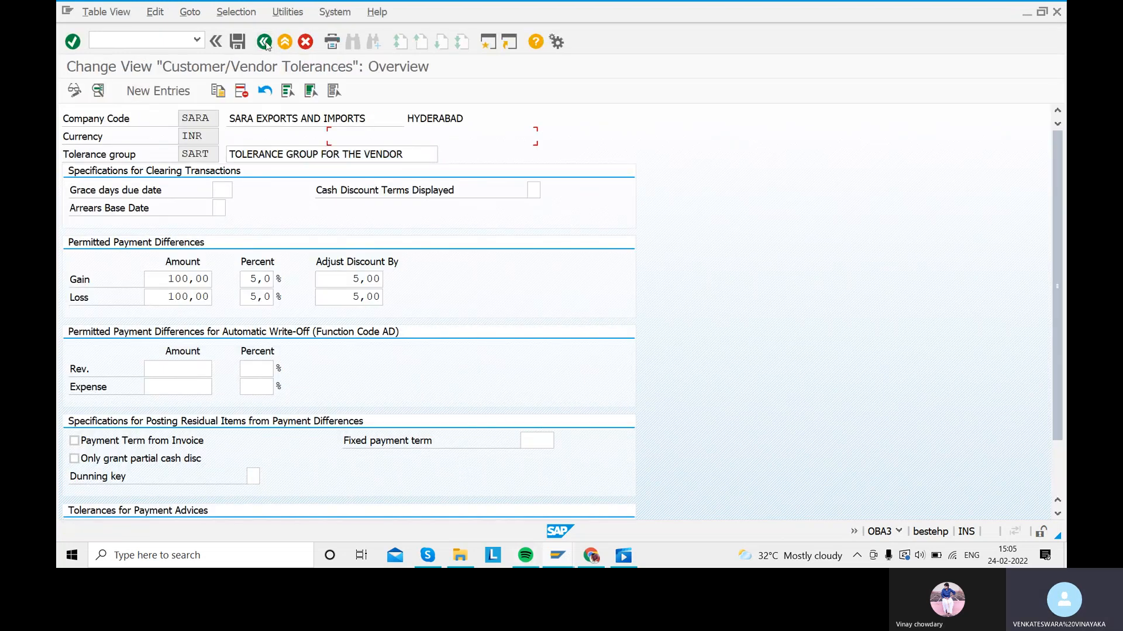
click(269, 44)
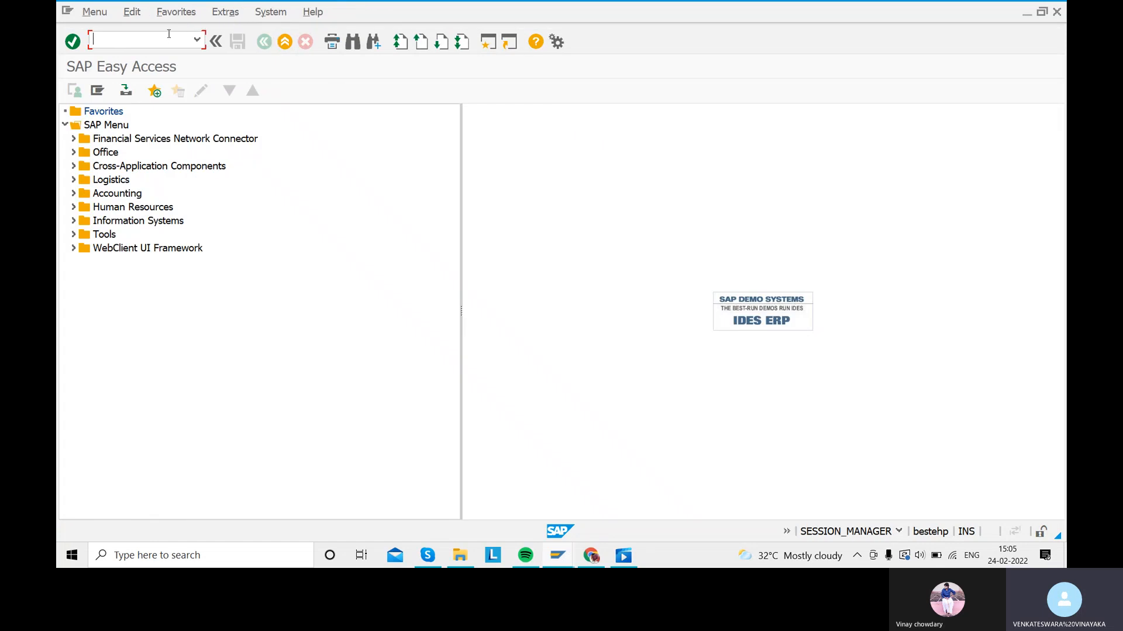
Step: Show company code SARA's G/L accounts in FS00 and start a second session
text(FS00)
key(Return)
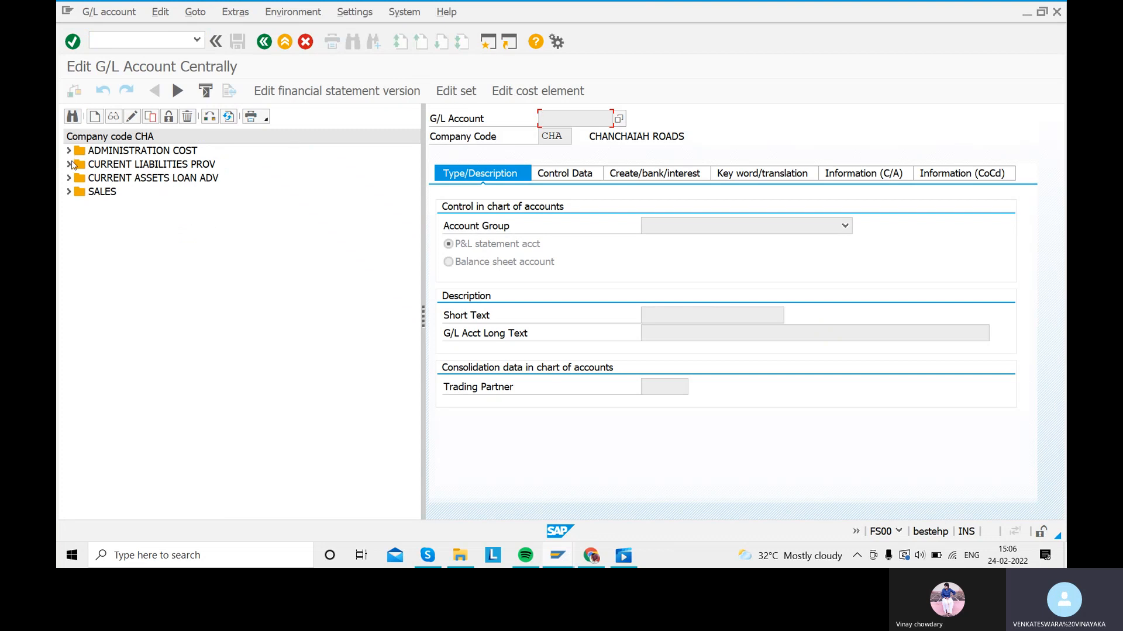
click(209, 117)
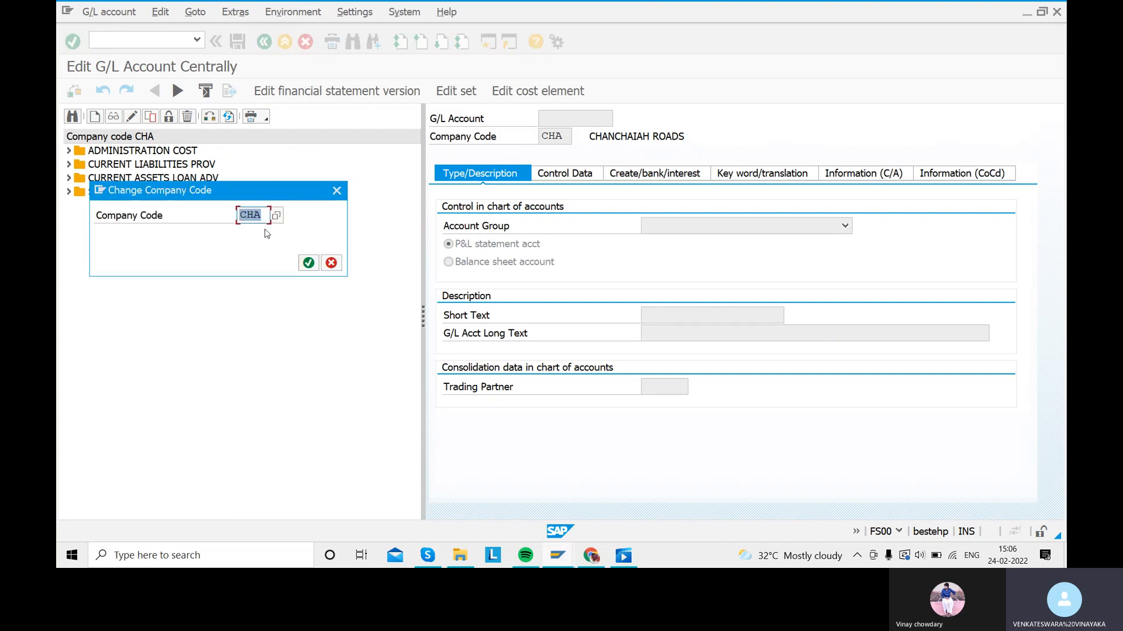
text(SARA)
key(Return)
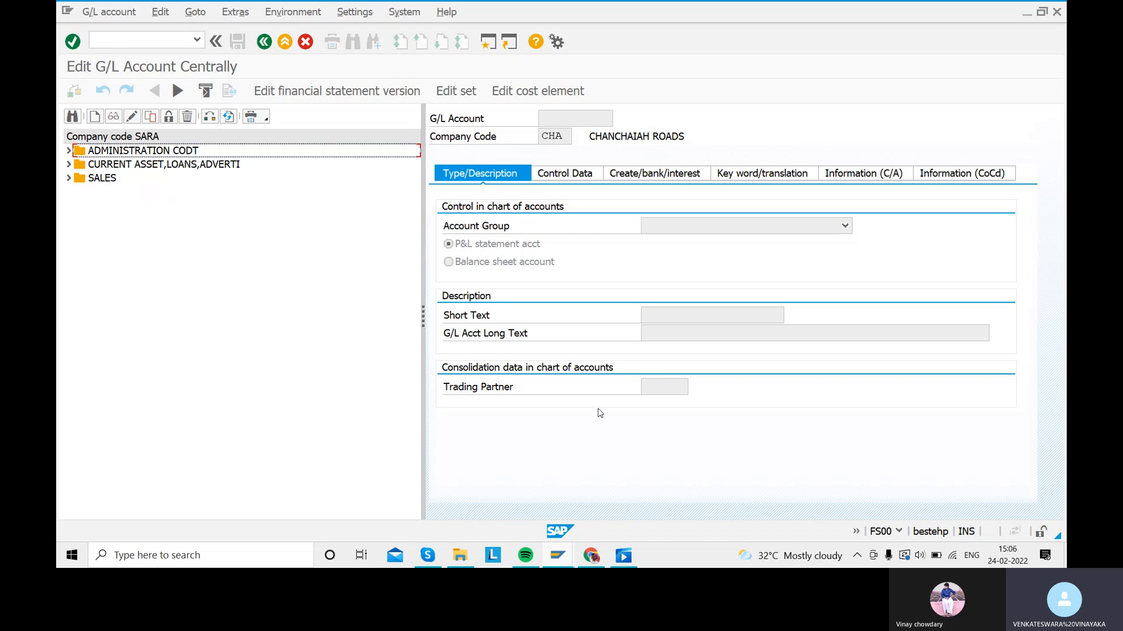
click(486, 42)
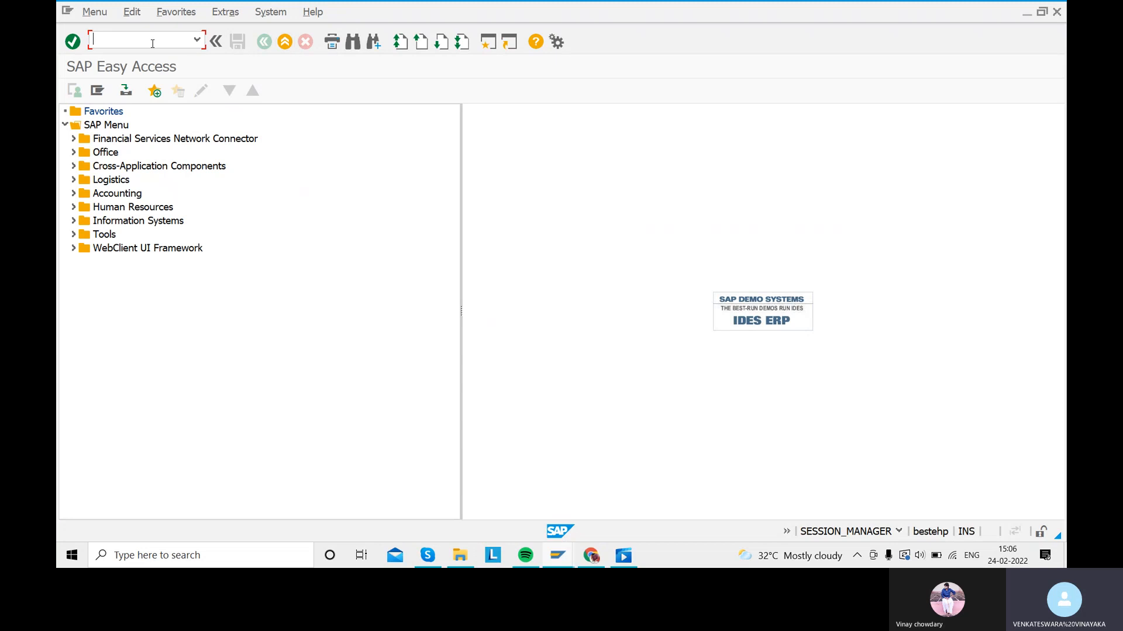
Step: In OBD4, position on chart SAR1 and note the CURRENT LIABILITIES AND PROV group, then return to FS00
text(OBD4)
key(Return)
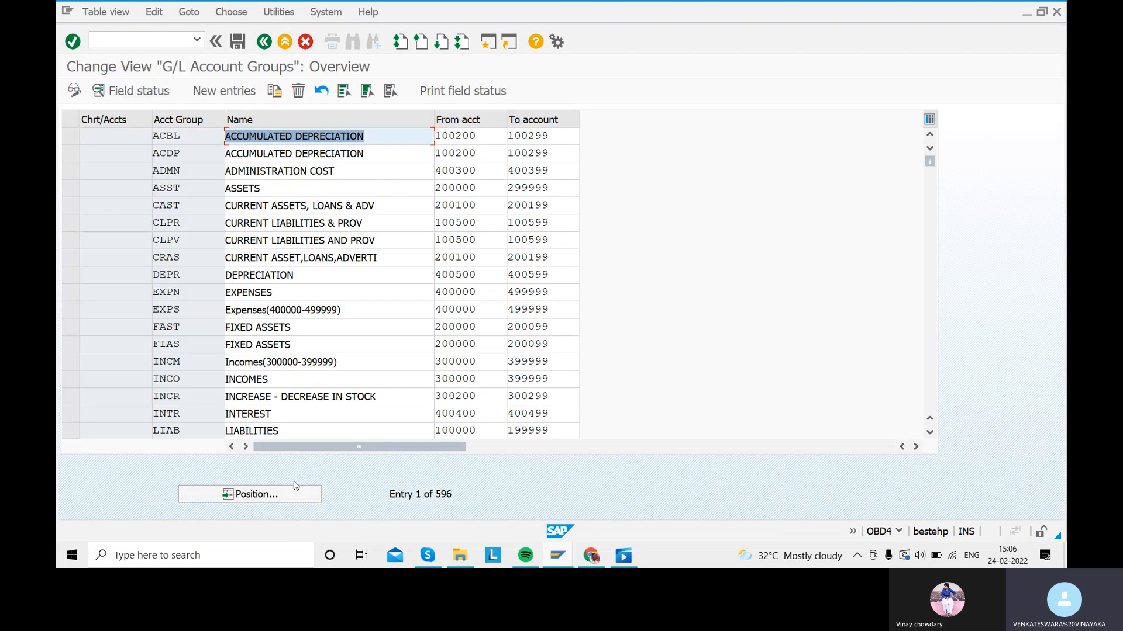
click(228, 494)
text(SAR)
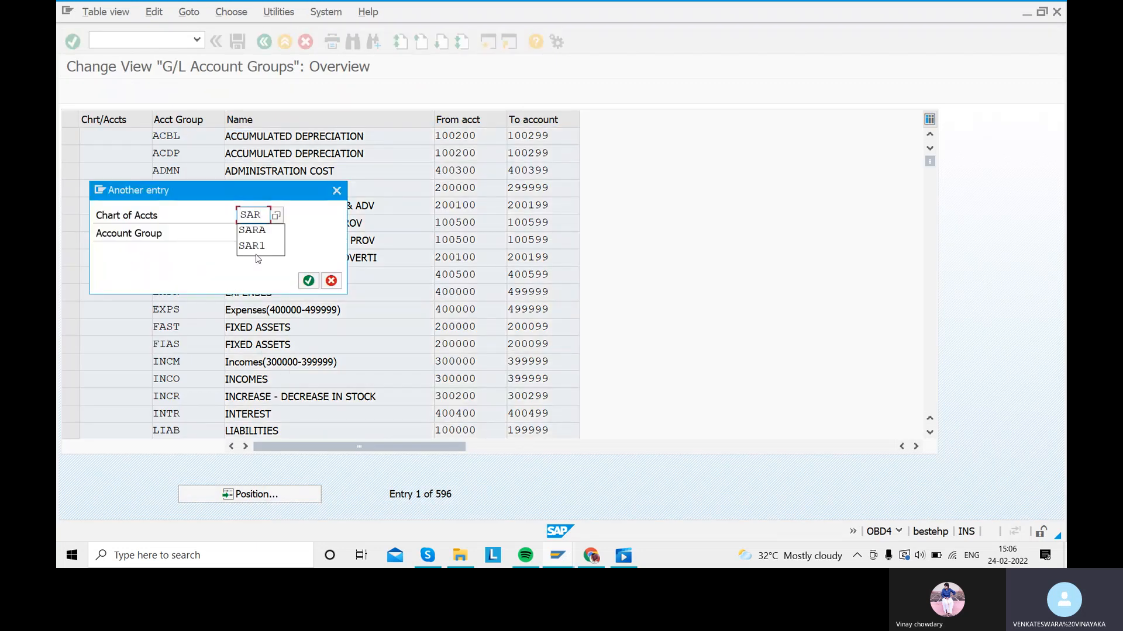
click(255, 247)
key(Return)
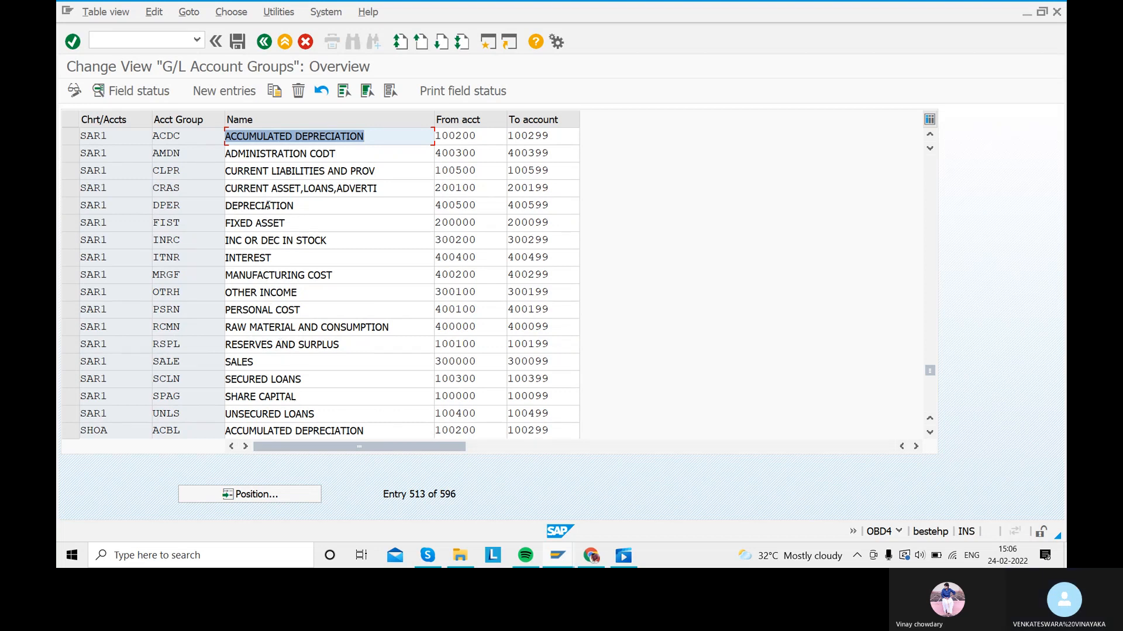
drag(381, 170, 226, 171)
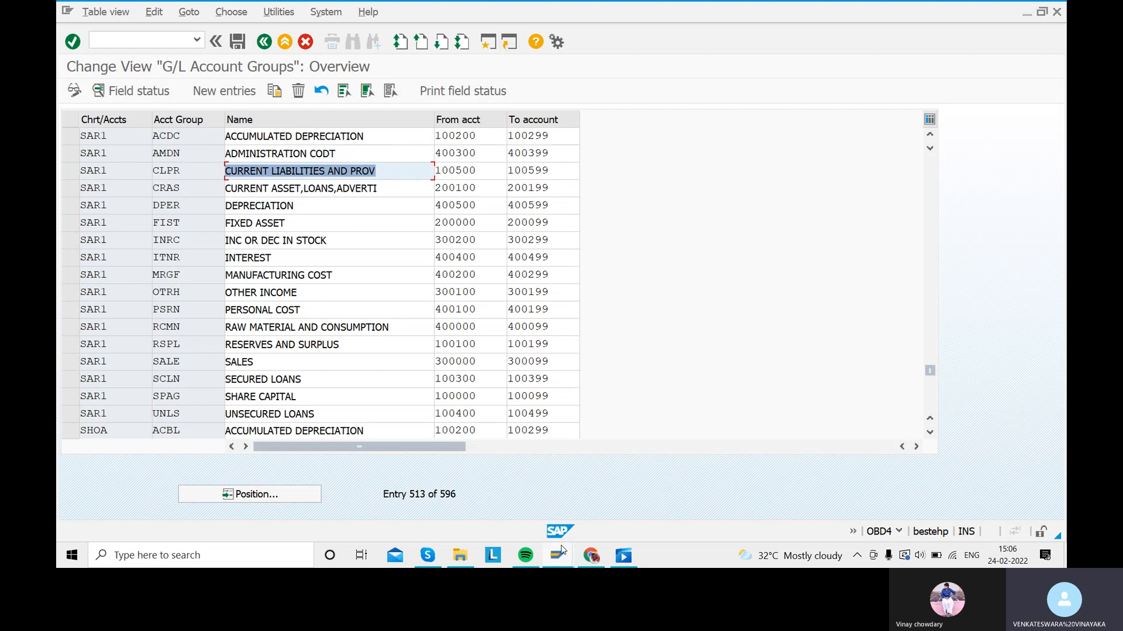
mouse_move(562, 550)
click(549, 502)
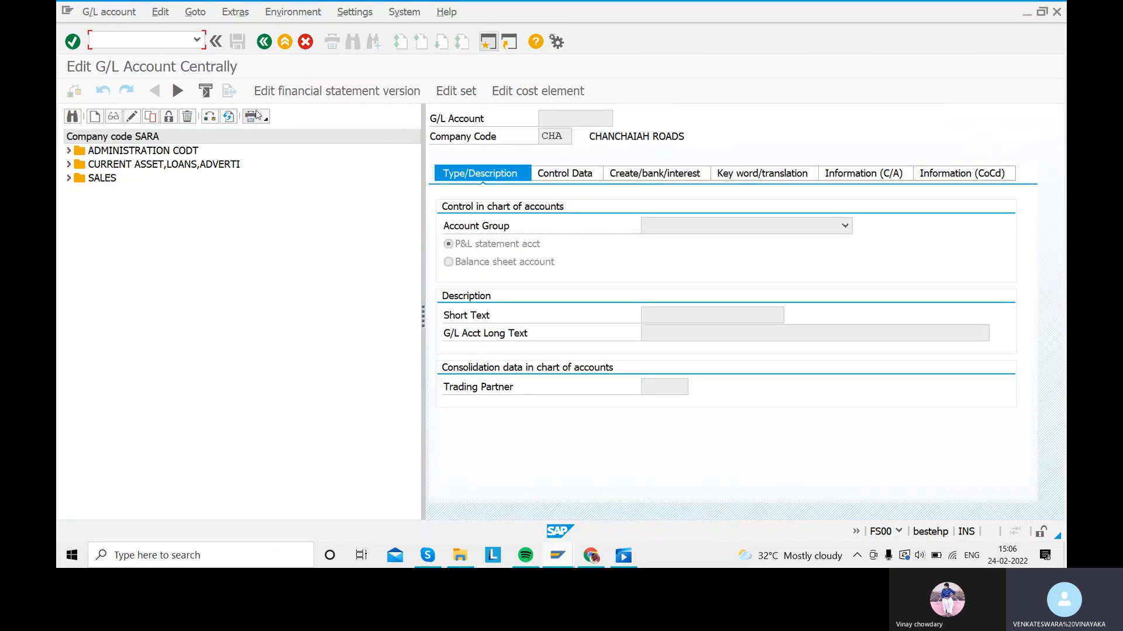
Step: Create G/L account 100500 for SARA as a balance sheet account in group CURRENT LIABILITIES AND PROV
click(94, 117)
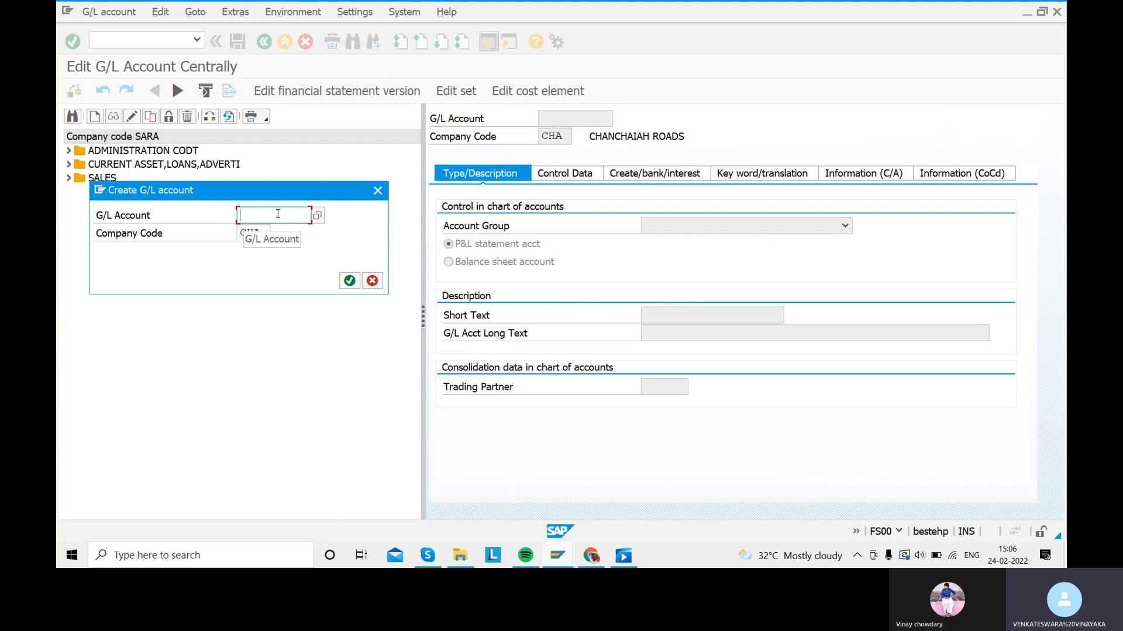
text(100500)
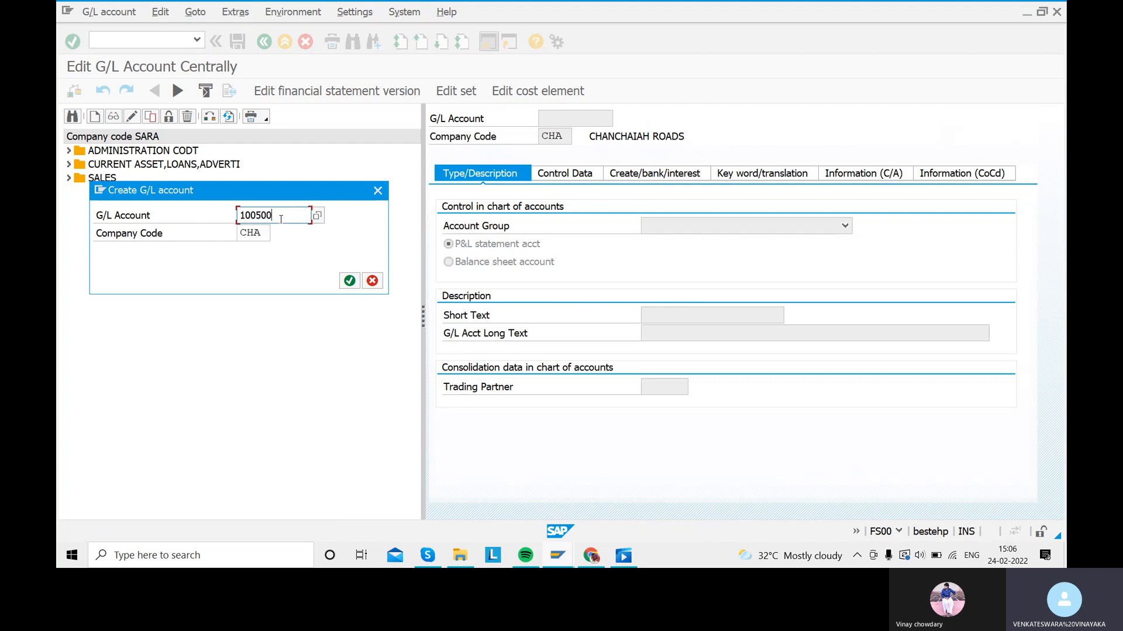
key(Tab)
text(SARA)
key(Return)
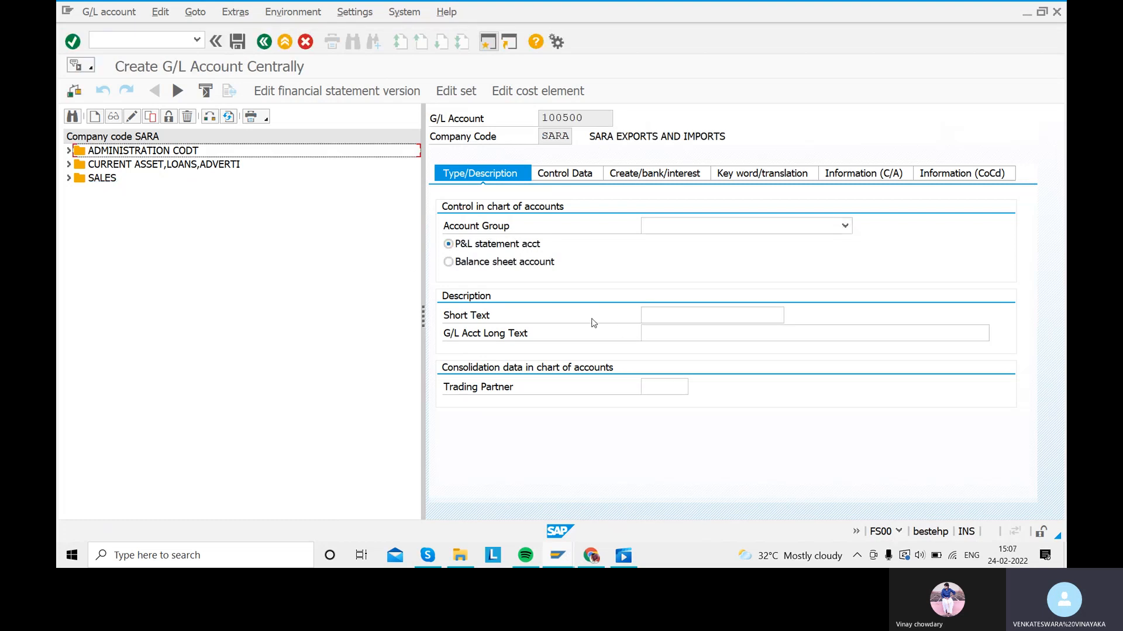
click(845, 226)
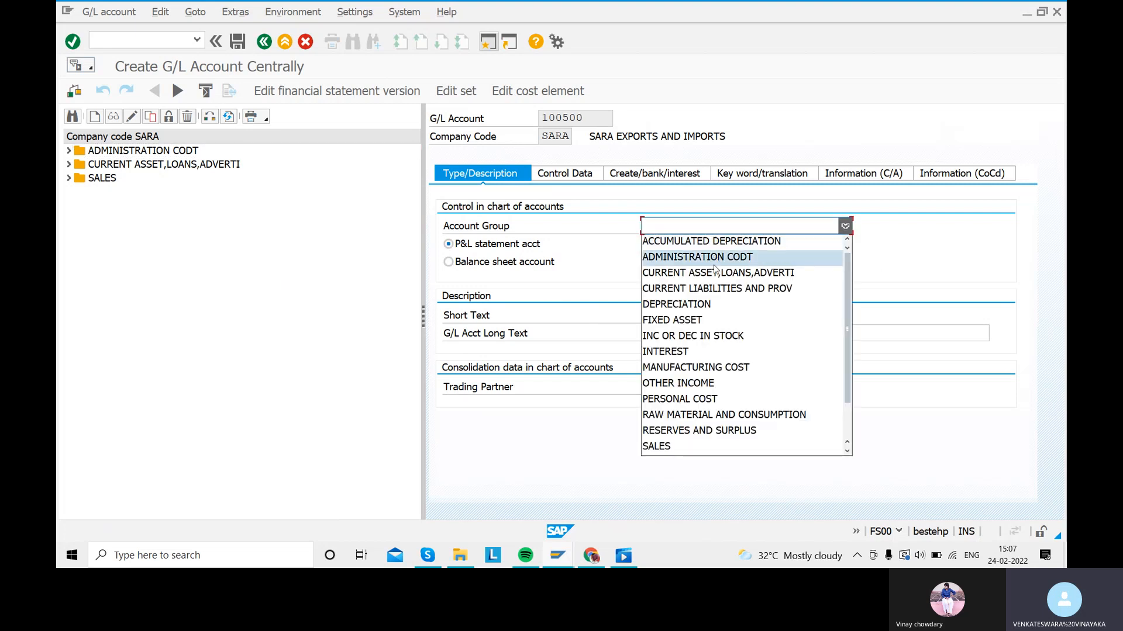
click(718, 287)
click(449, 262)
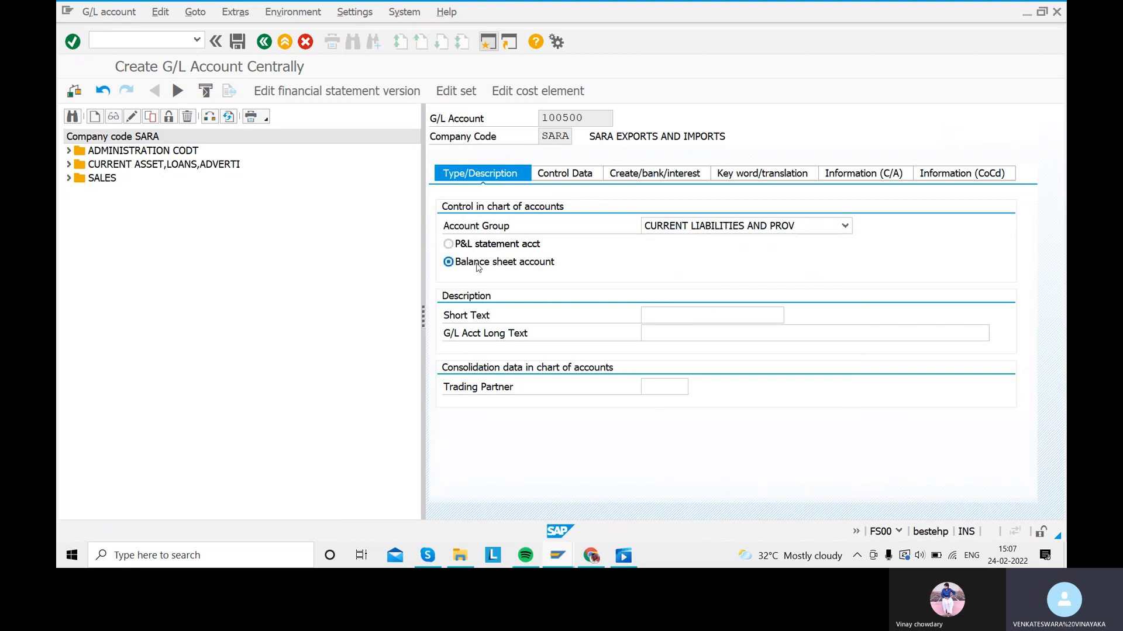
Step: Enter short text VENDOR REC A/C and long text VENDOR RECONCILIATION ACCOUNT
click(694, 323)
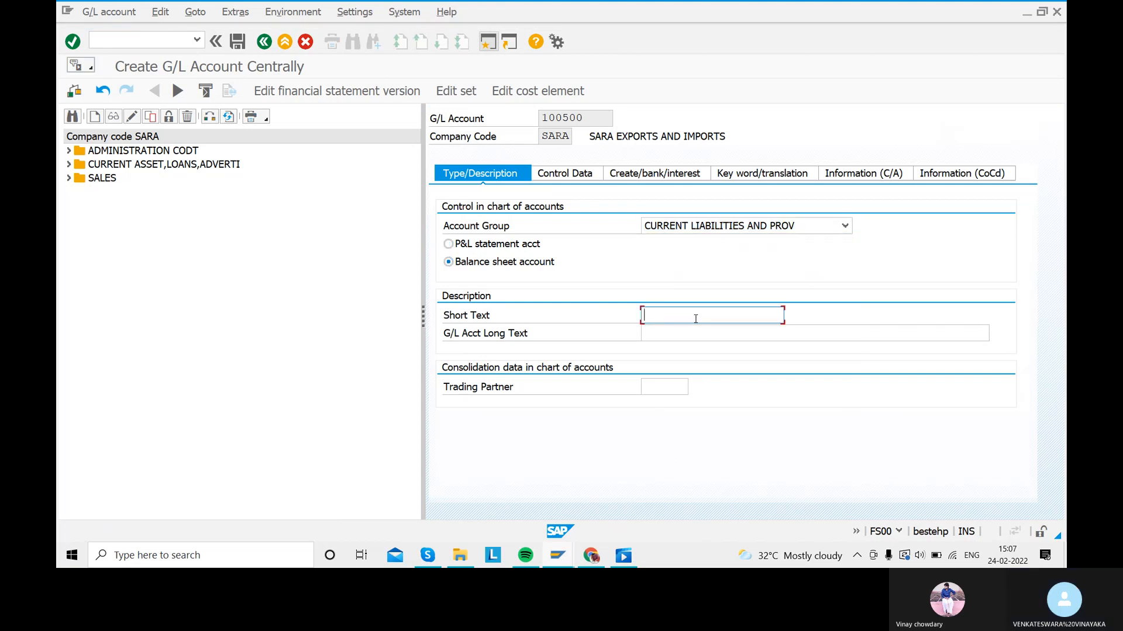
text(VE)
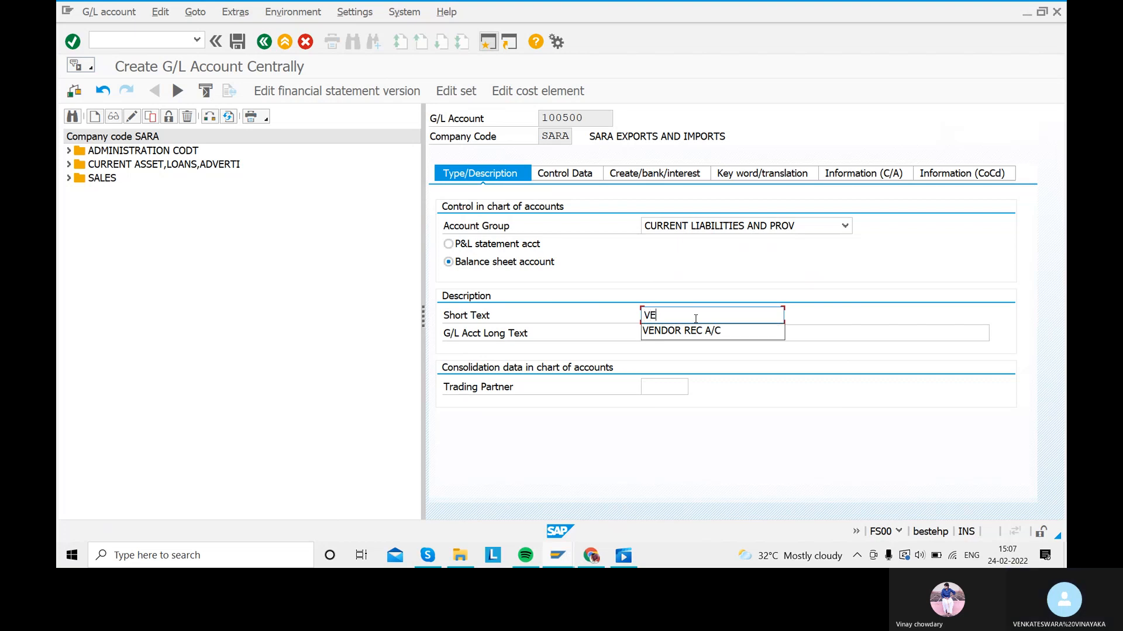
text(N)
key(Down)
key(Tab)
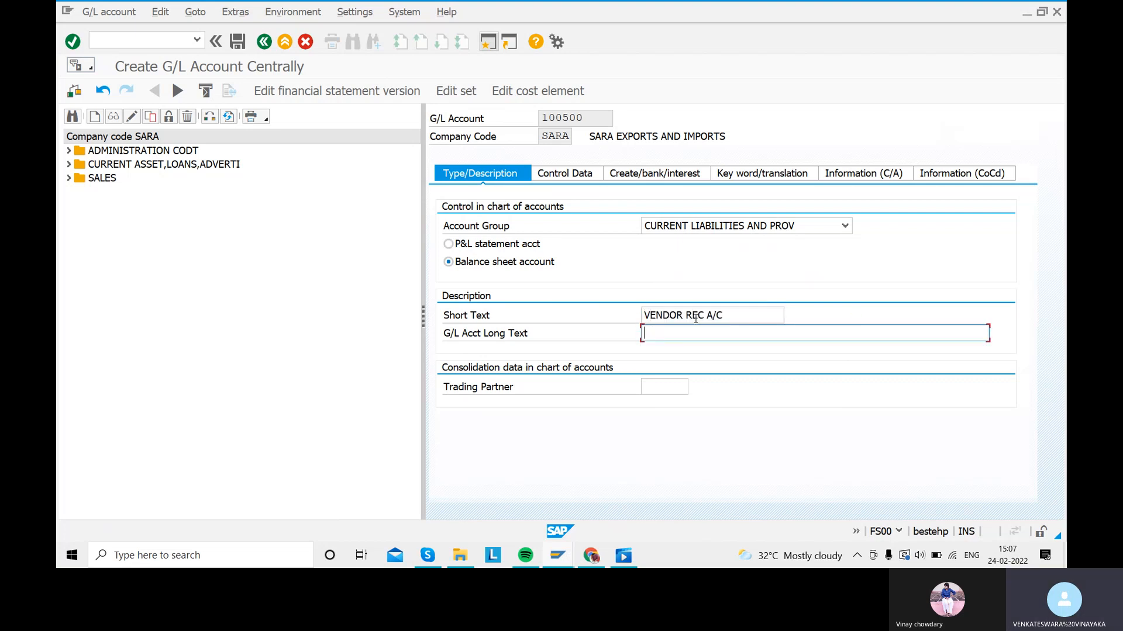
text(VENDOR)
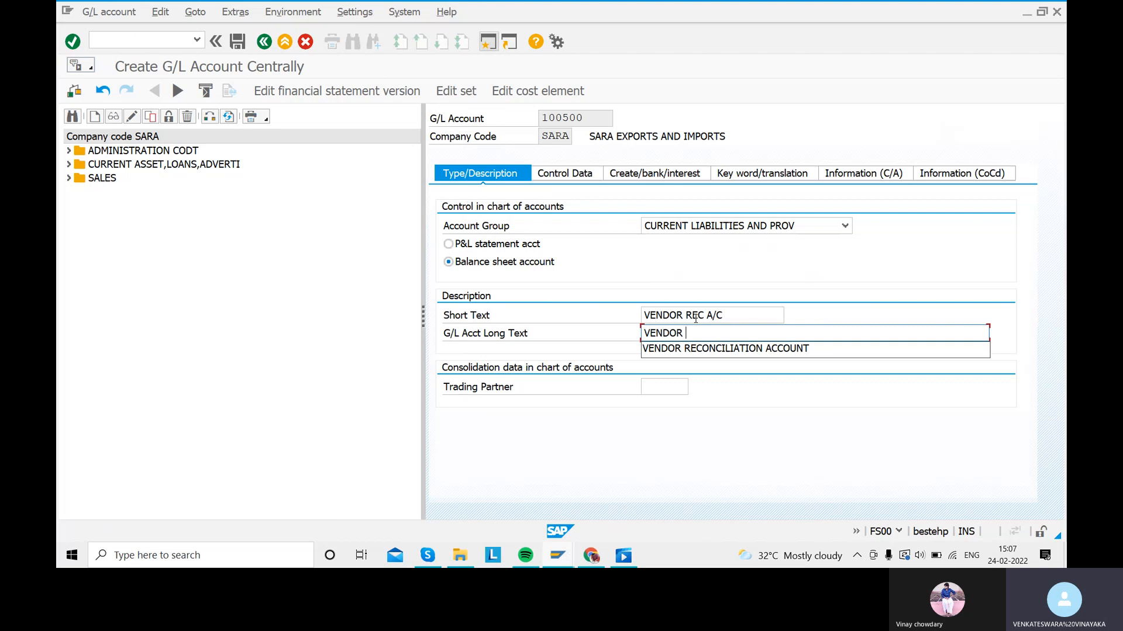
key(Down)
key(Tab)
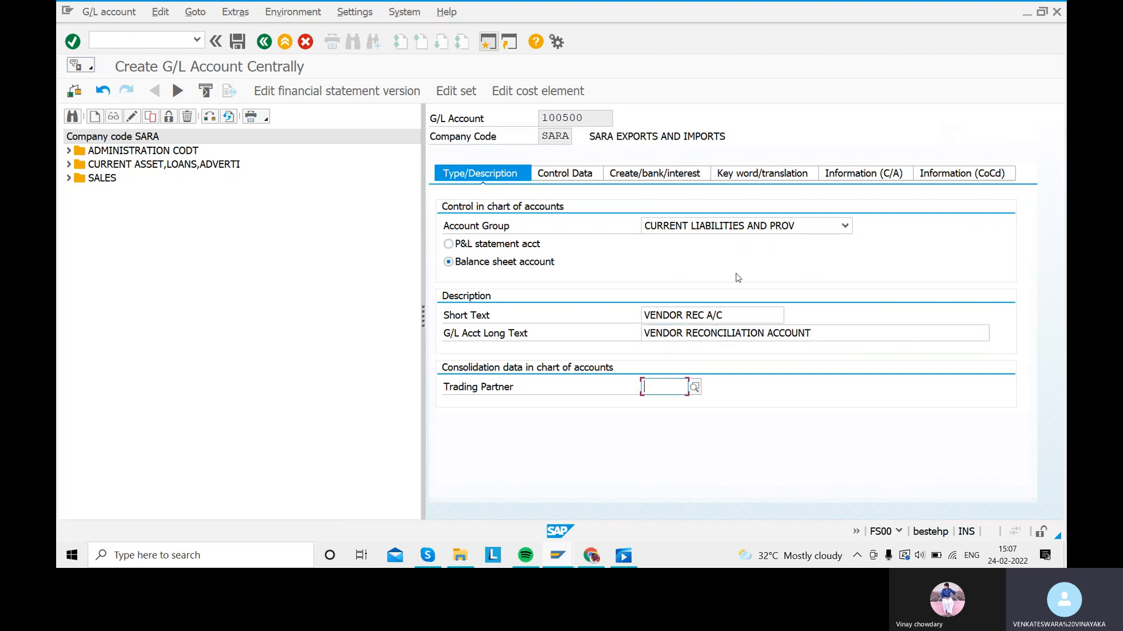
click(566, 174)
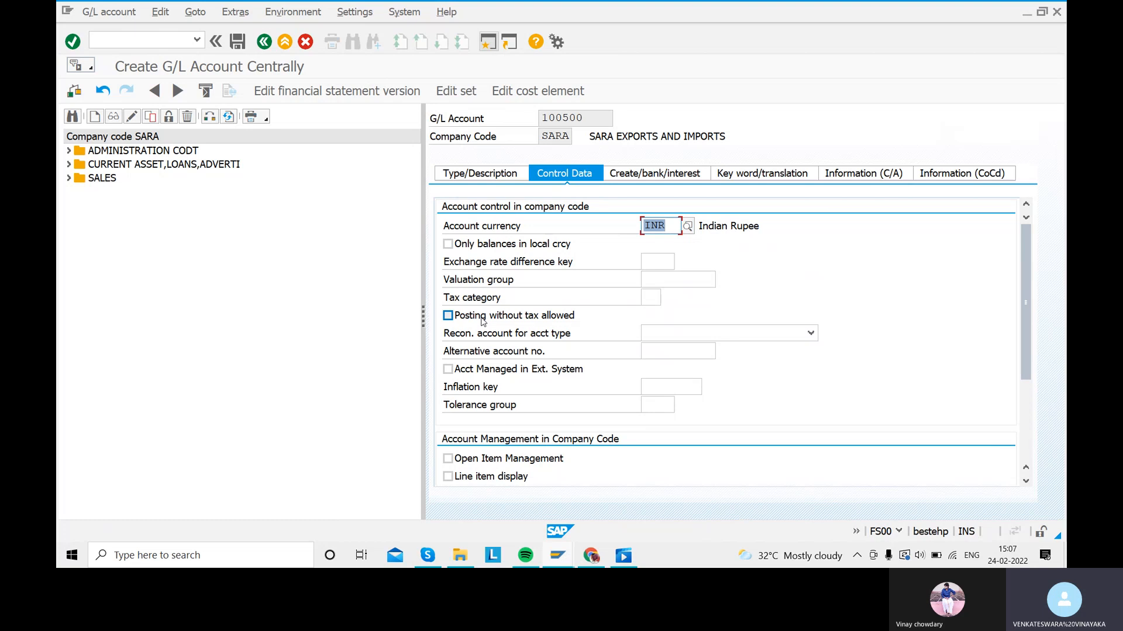
Step: Set reconciliation type Vendors, enable line item display, and choose sort key 001 Posting date
click(810, 334)
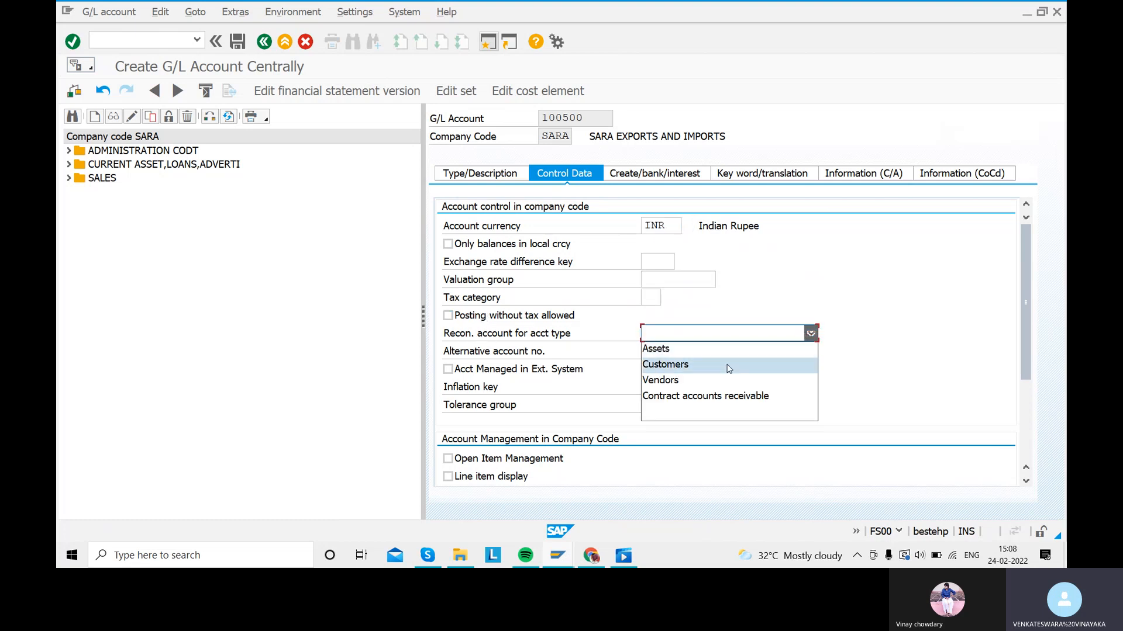
click(723, 381)
scroll(734, 362, down, 2)
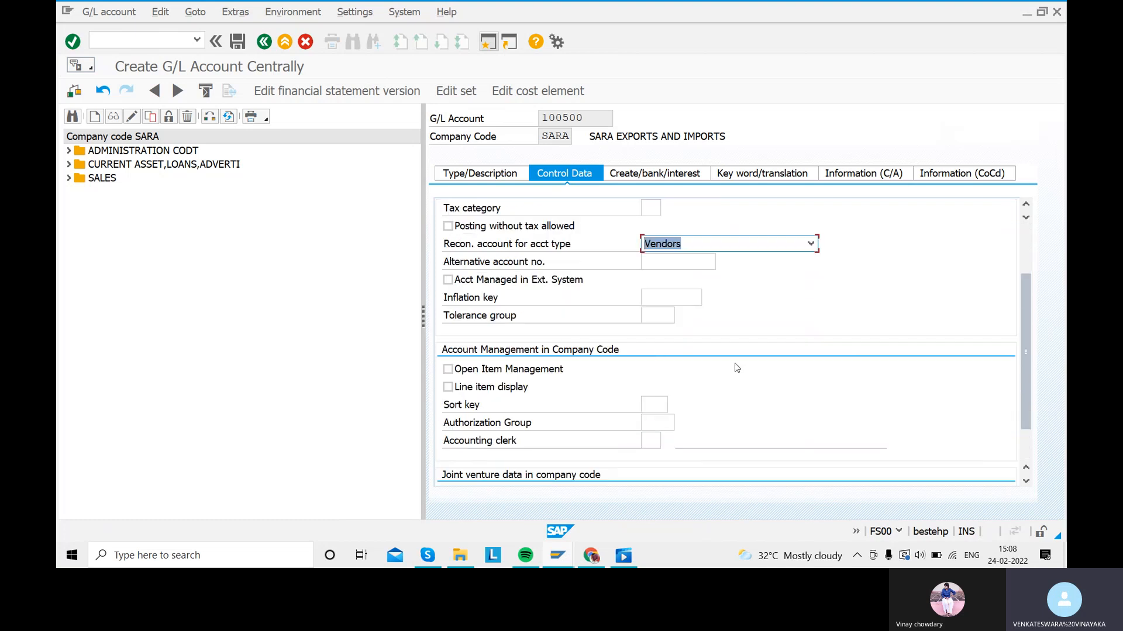
click(447, 387)
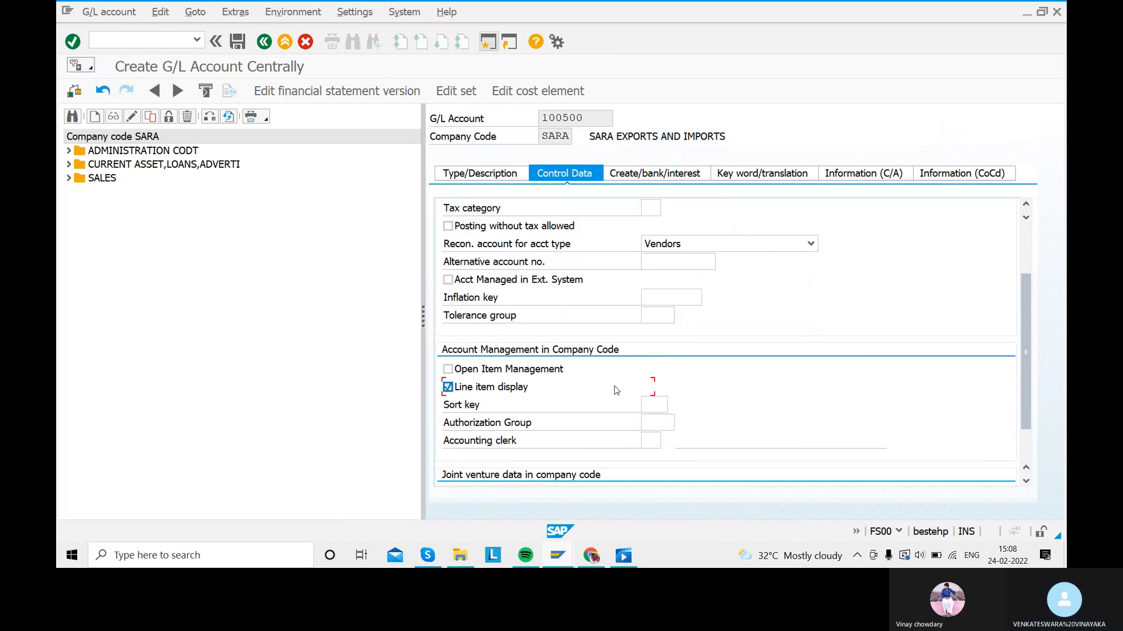
click(659, 403)
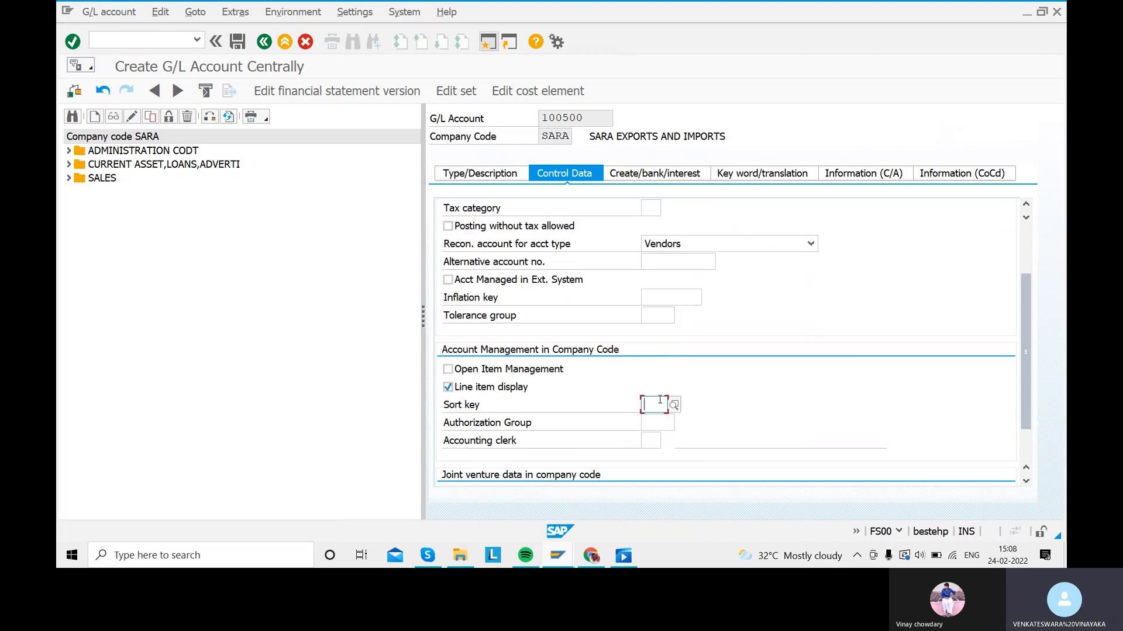
text(0014)
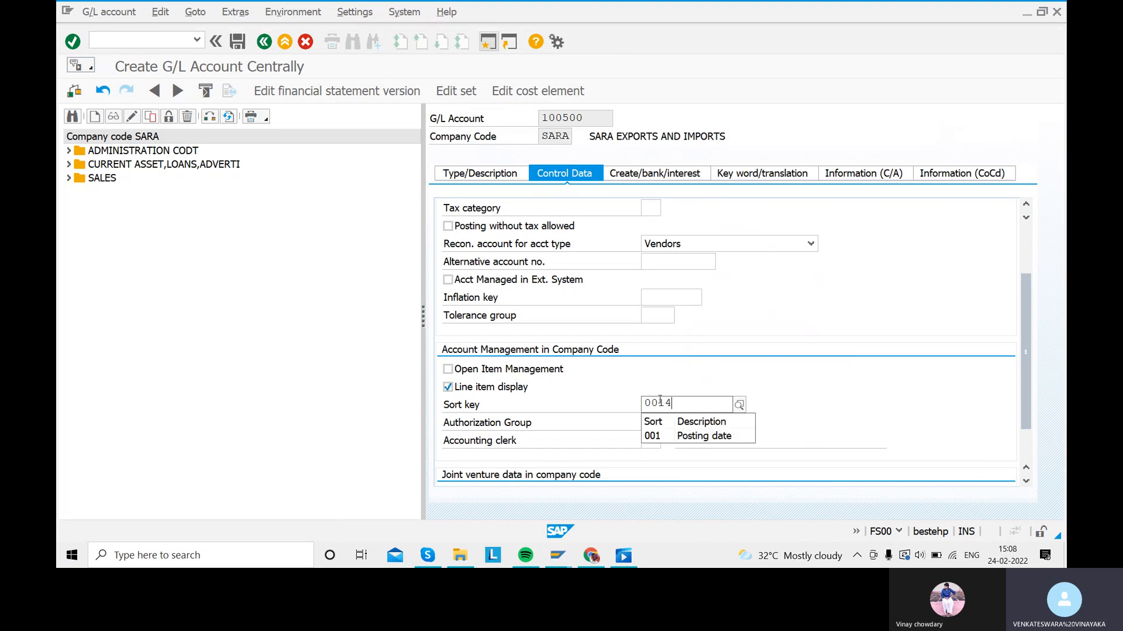
key(BackSpace)
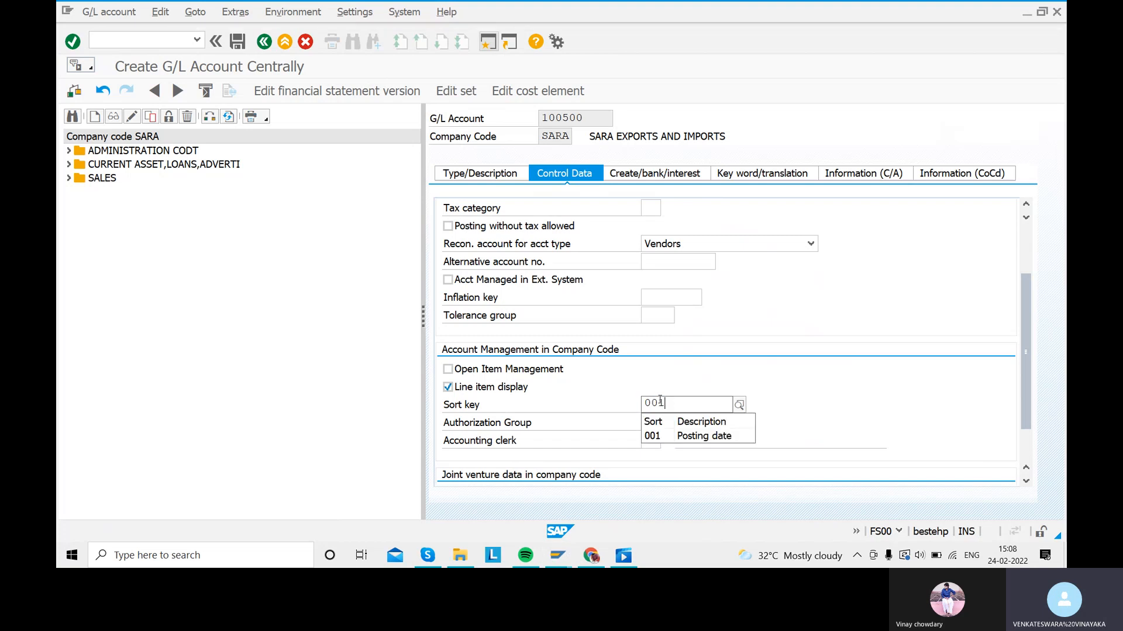
click(653, 435)
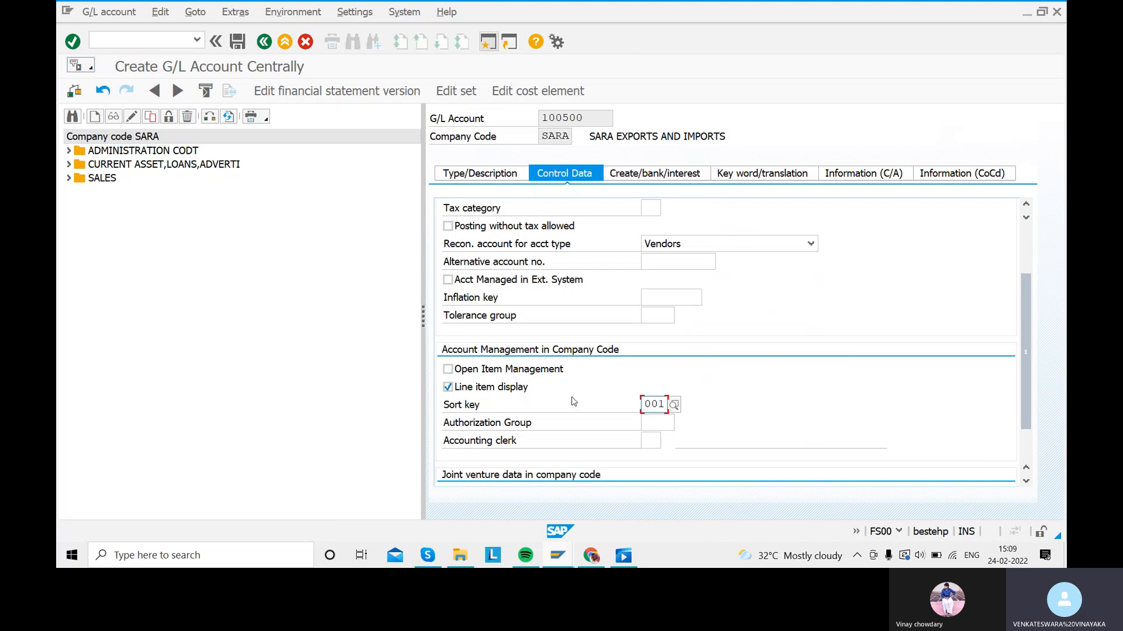
click(649, 175)
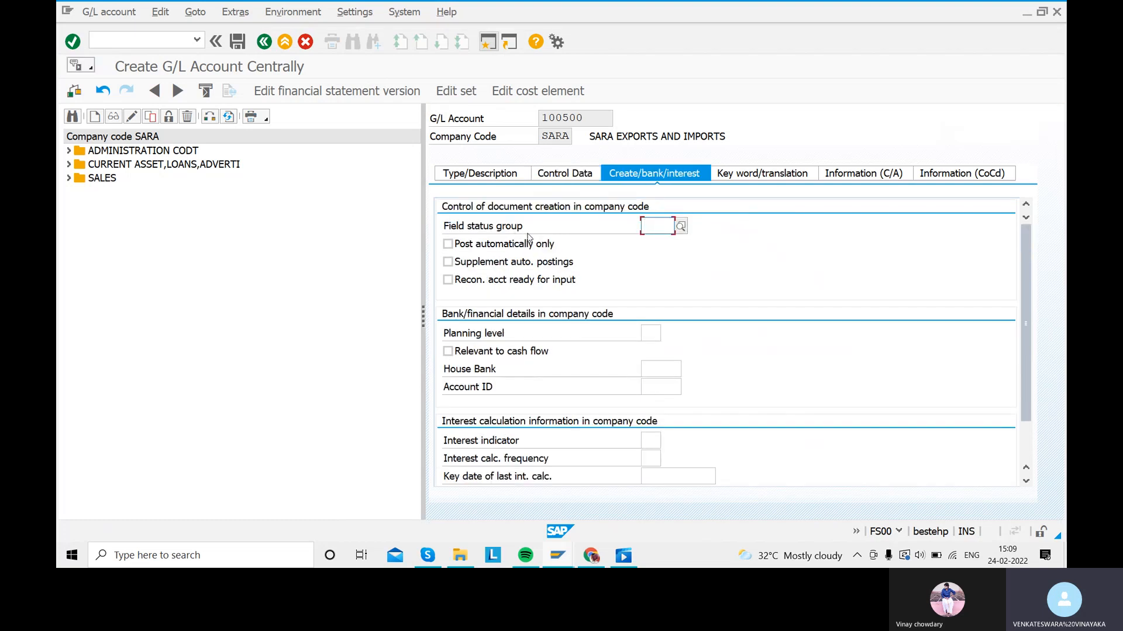
Step: Pick field status group G067 Reconciliation accounts for account 100500 and save the account
click(682, 227)
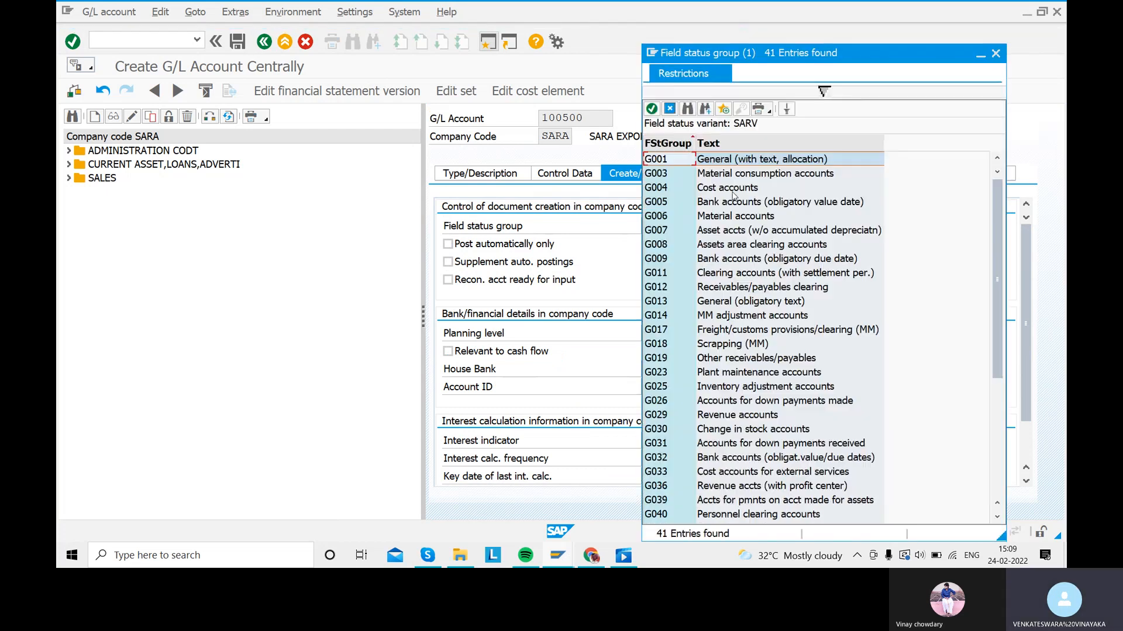
scroll(687, 374, down, 2)
scroll(687, 374, down, 3)
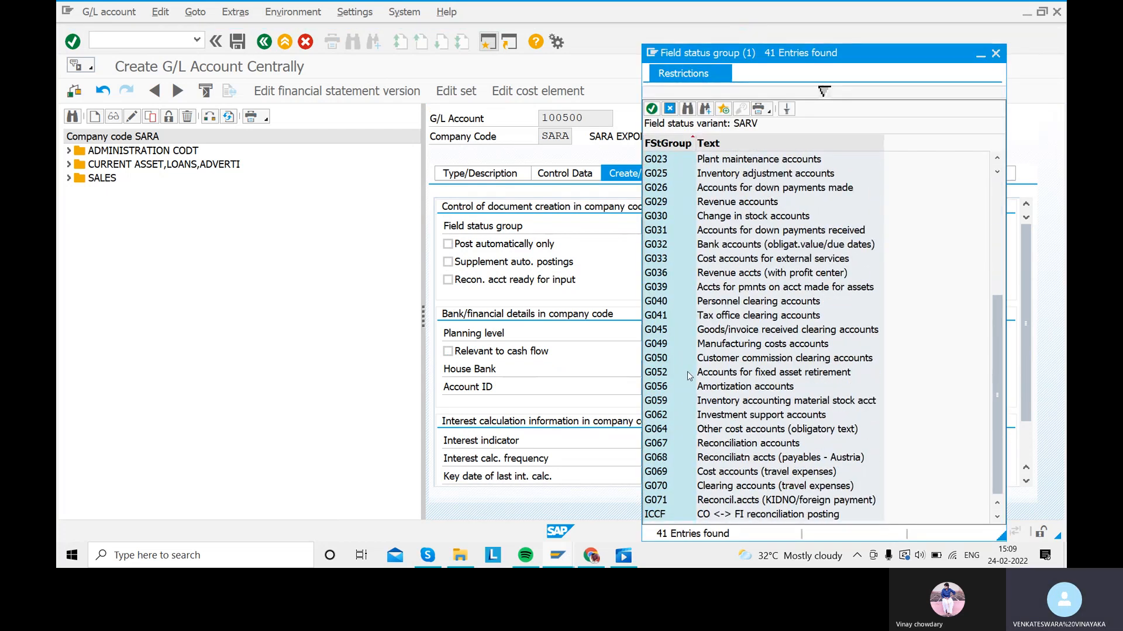
scroll(690, 369, up, 5)
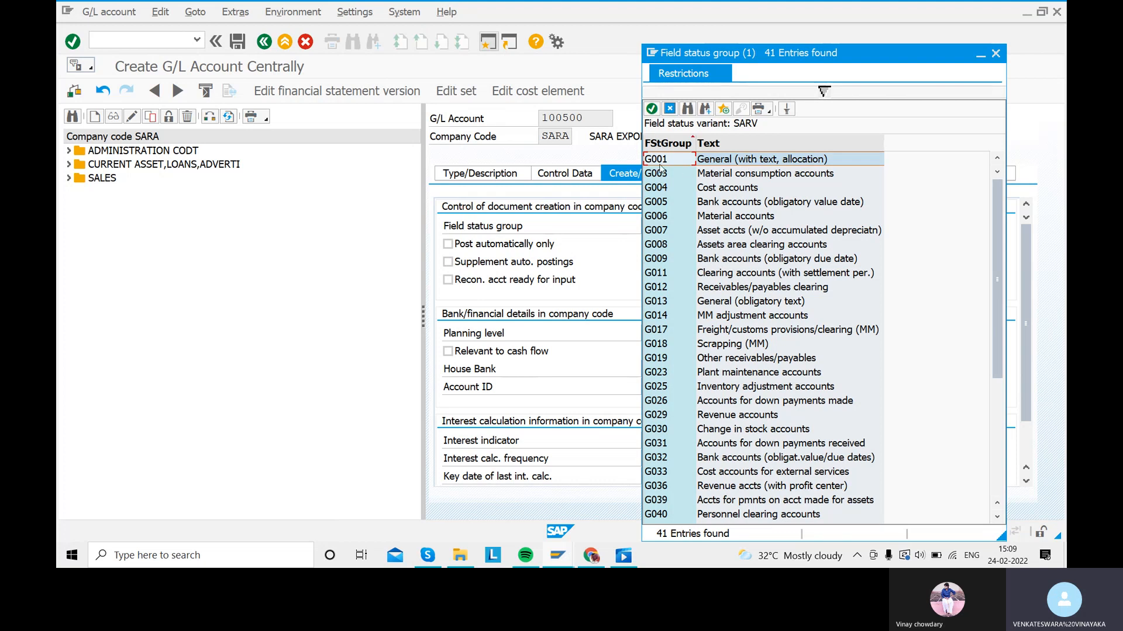
scroll(710, 396, down, 5)
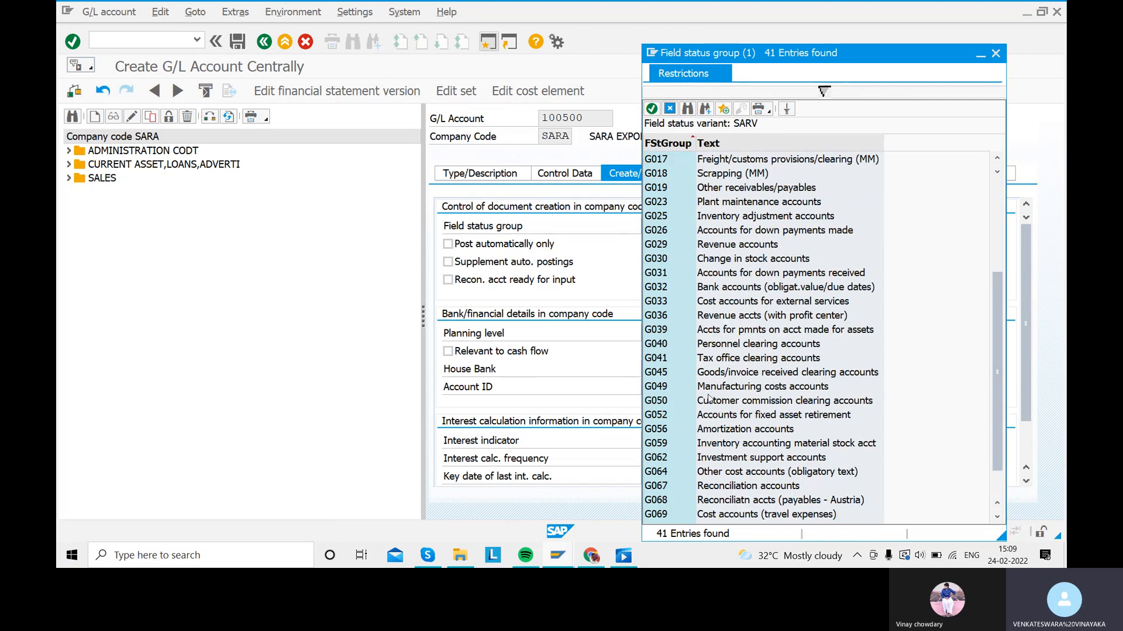
double_click(714, 445)
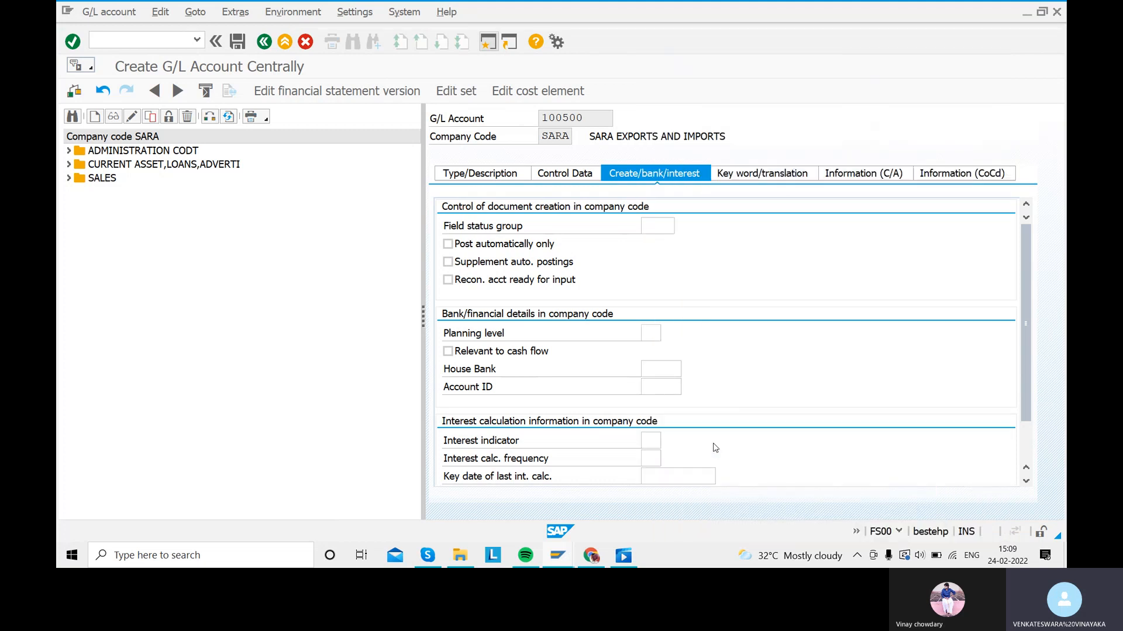
scroll(697, 364, down, 1)
scroll(697, 363, up, 1)
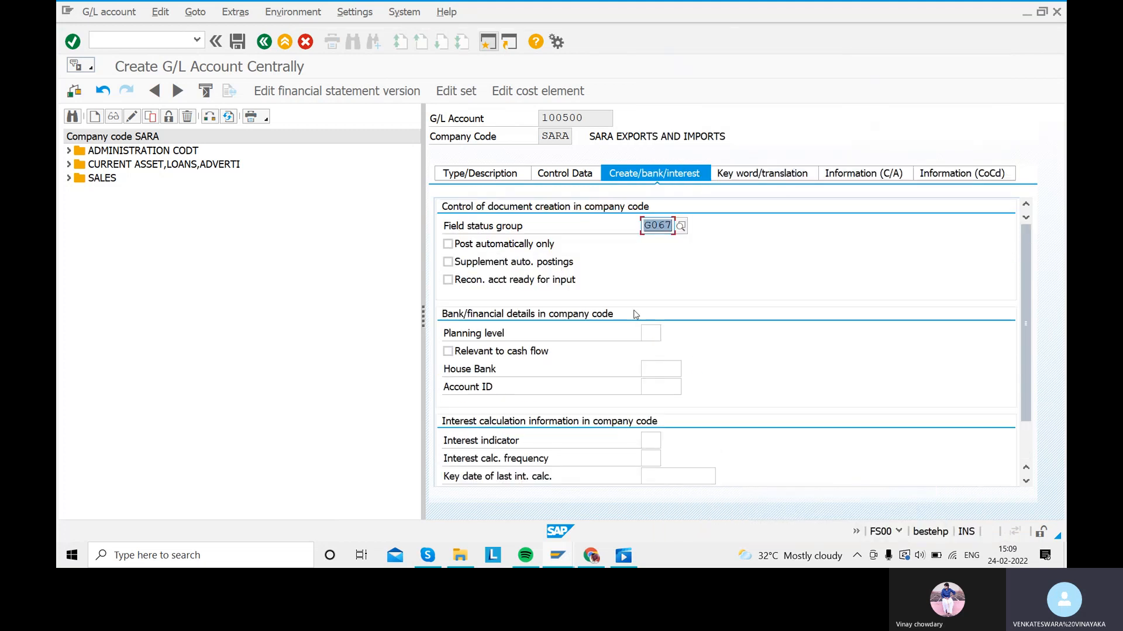
click(237, 41)
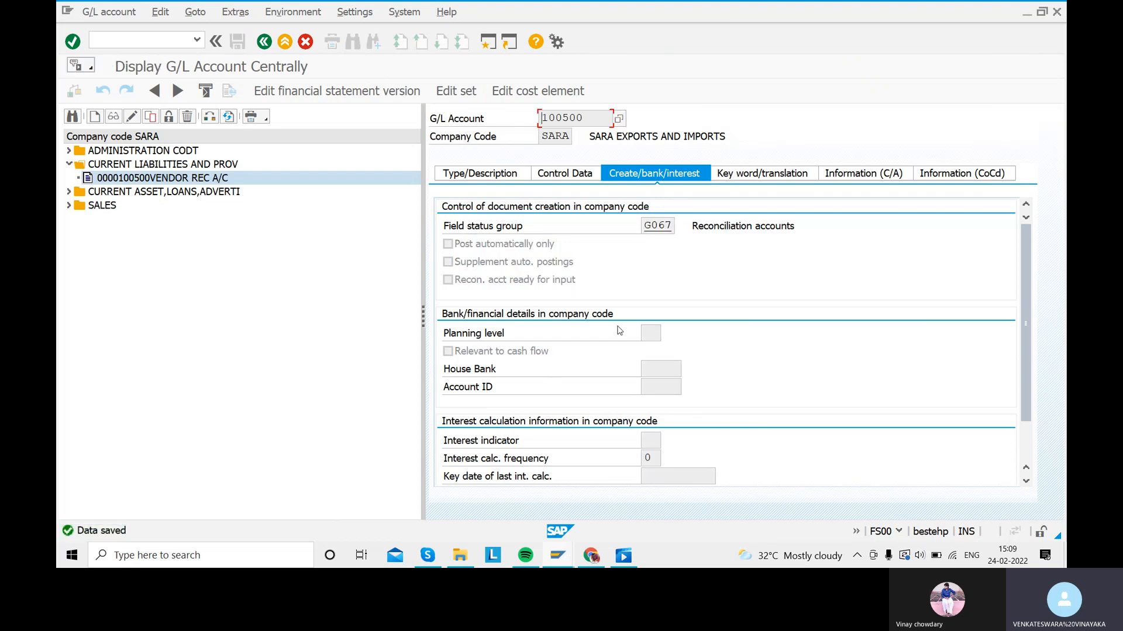
Step: Go back to Easy Access and launch XK01 to create a vendor centrally
click(264, 41)
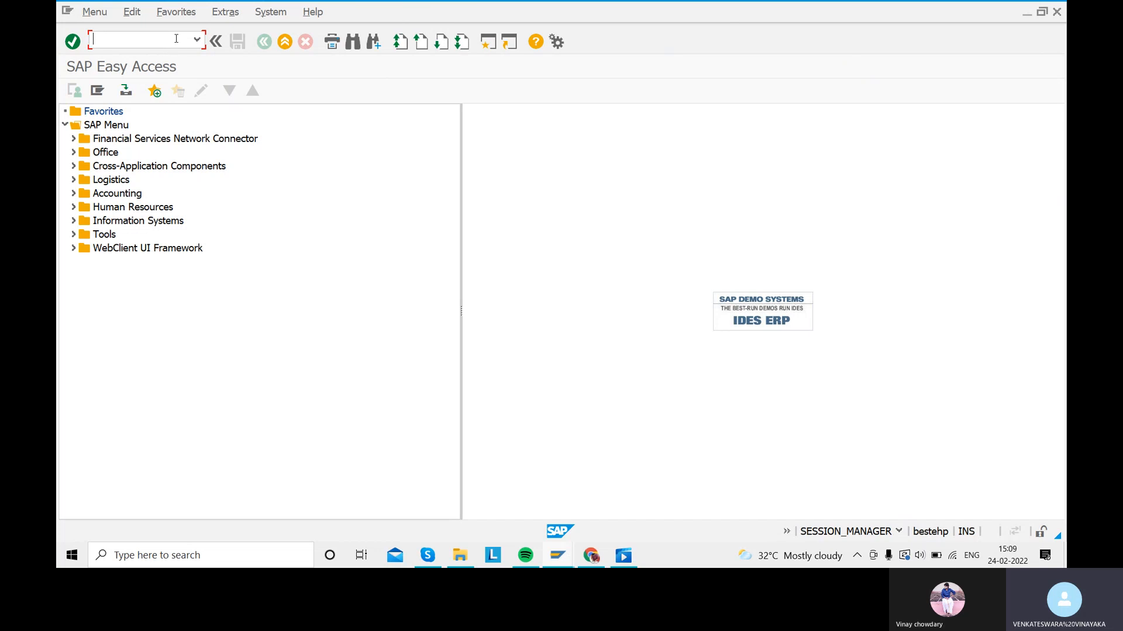
text(XK01)
key(Return)
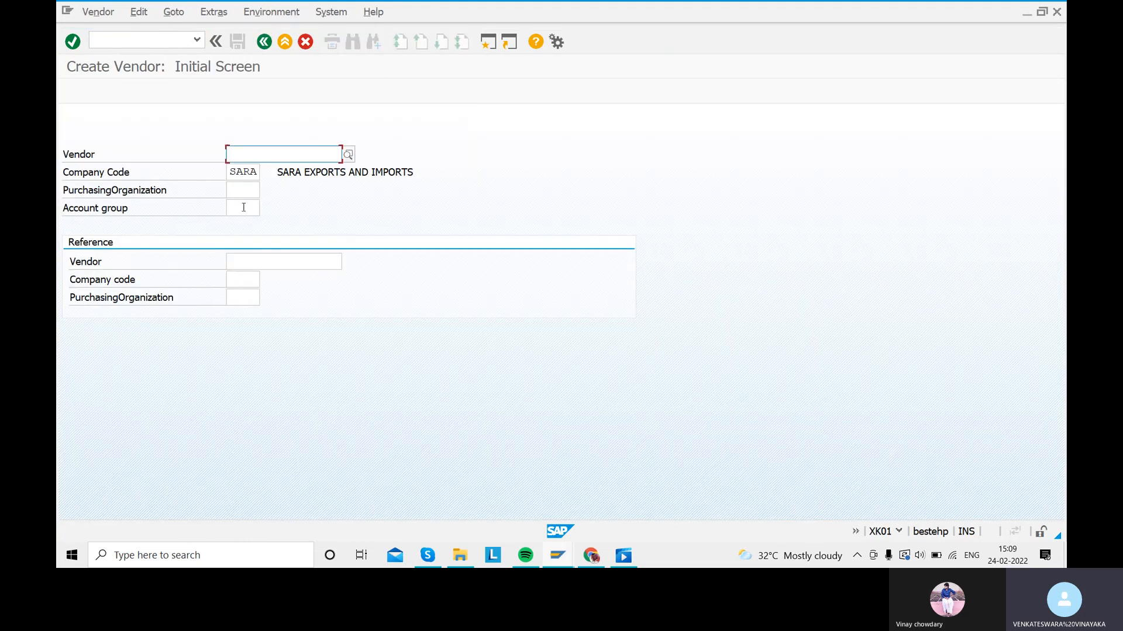
Step: Enter account group SAR1 on the Create Vendor initial screen and continue
click(244, 208)
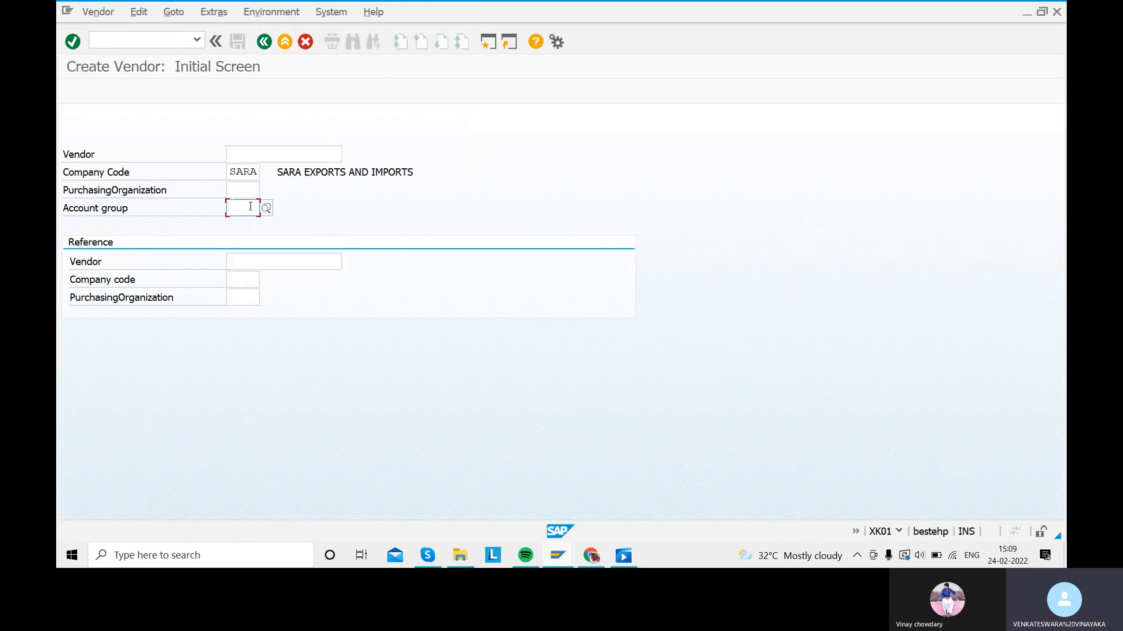
text(SAR1)
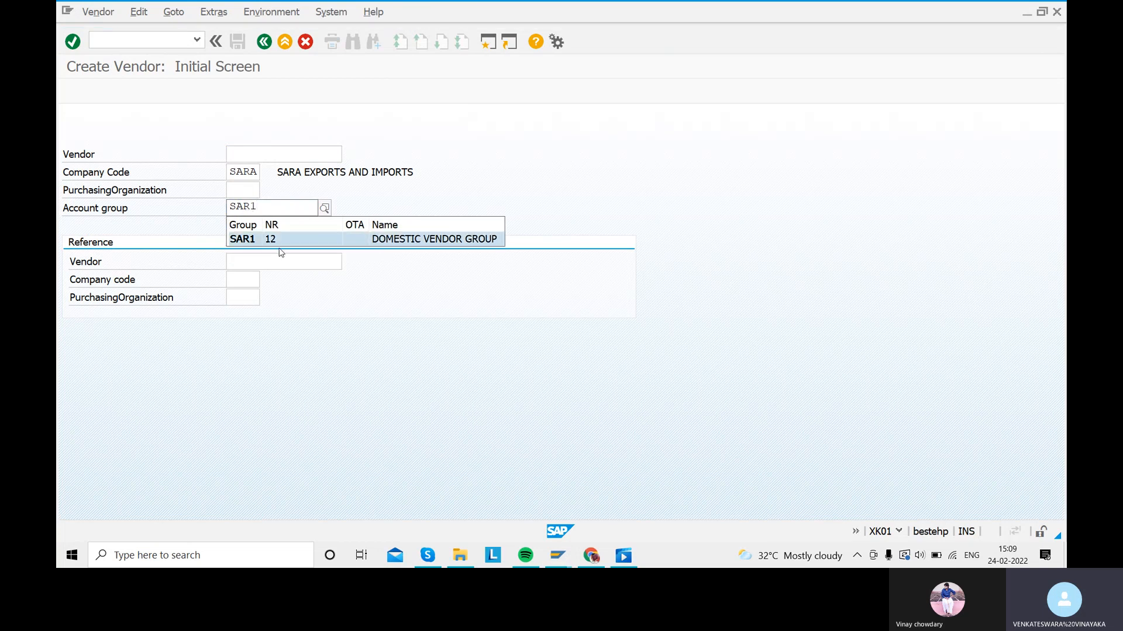
click(280, 240)
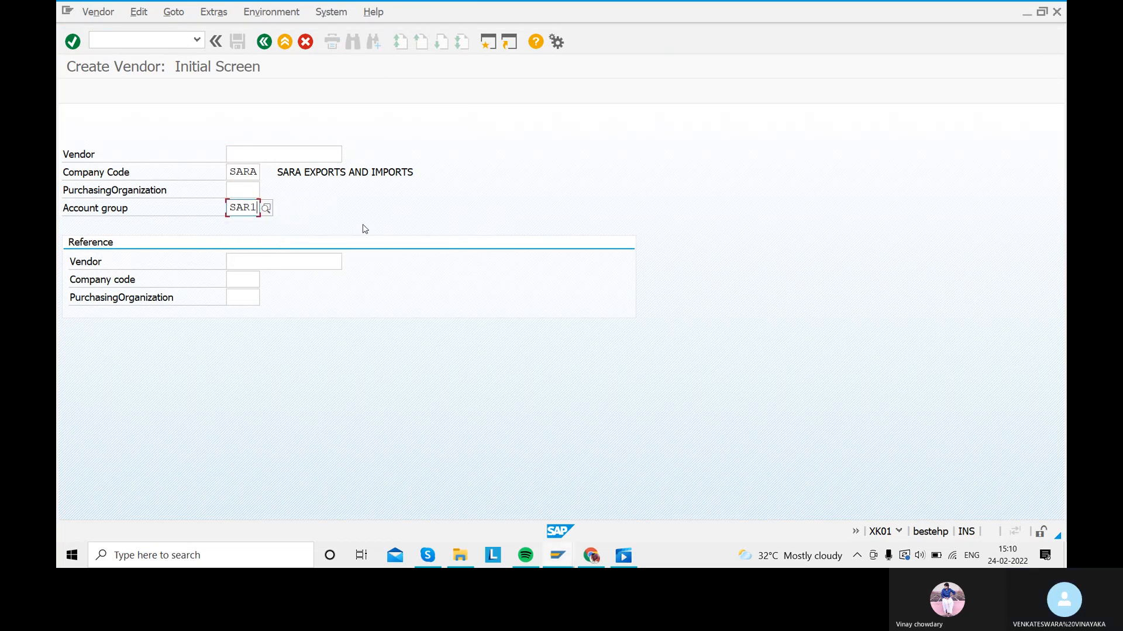
key(Return)
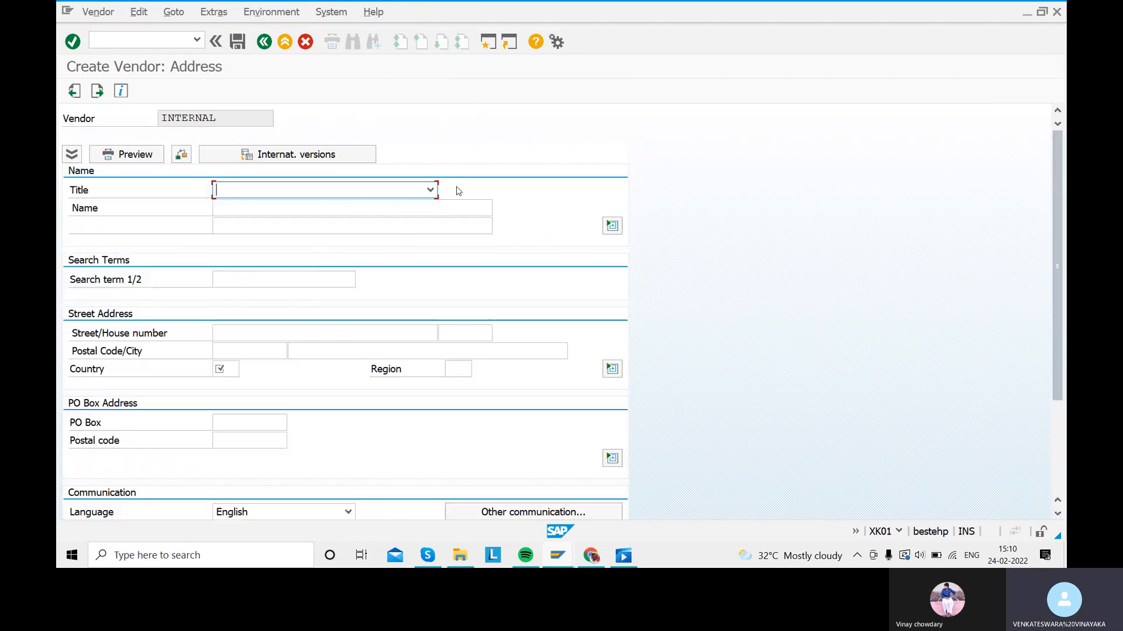
Step: Set the vendor's title to Mr. and fill in the vendor's name and search term
click(430, 190)
click(266, 300)
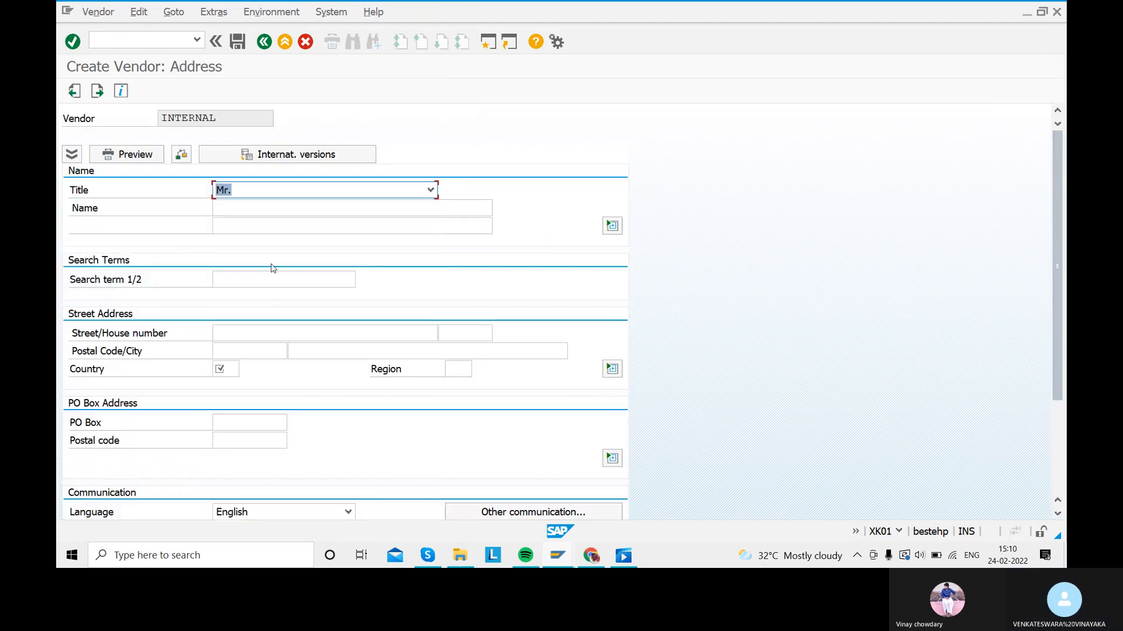
click(242, 210)
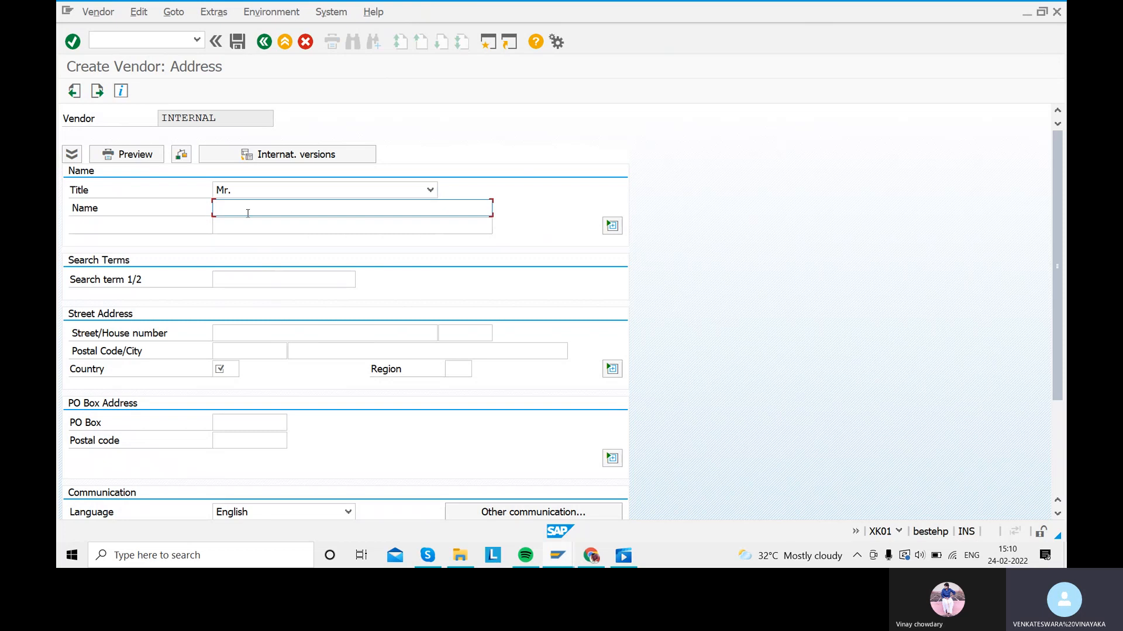
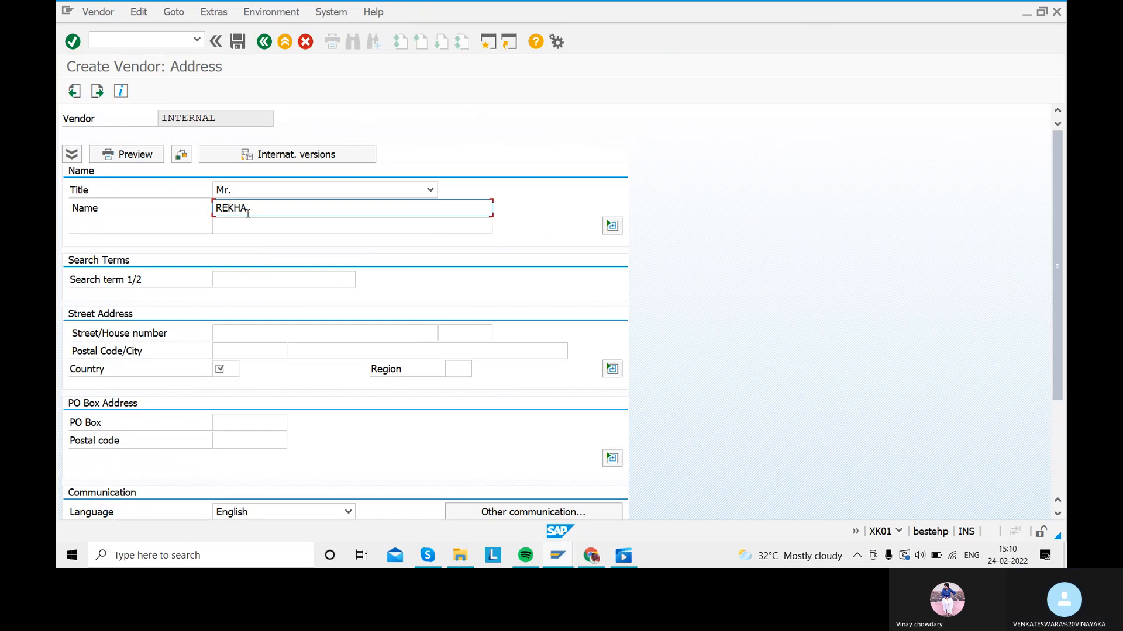
click(258, 284)
Step: Fill in the street, house number, postal code and city, with country IN and region 01
click(253, 334)
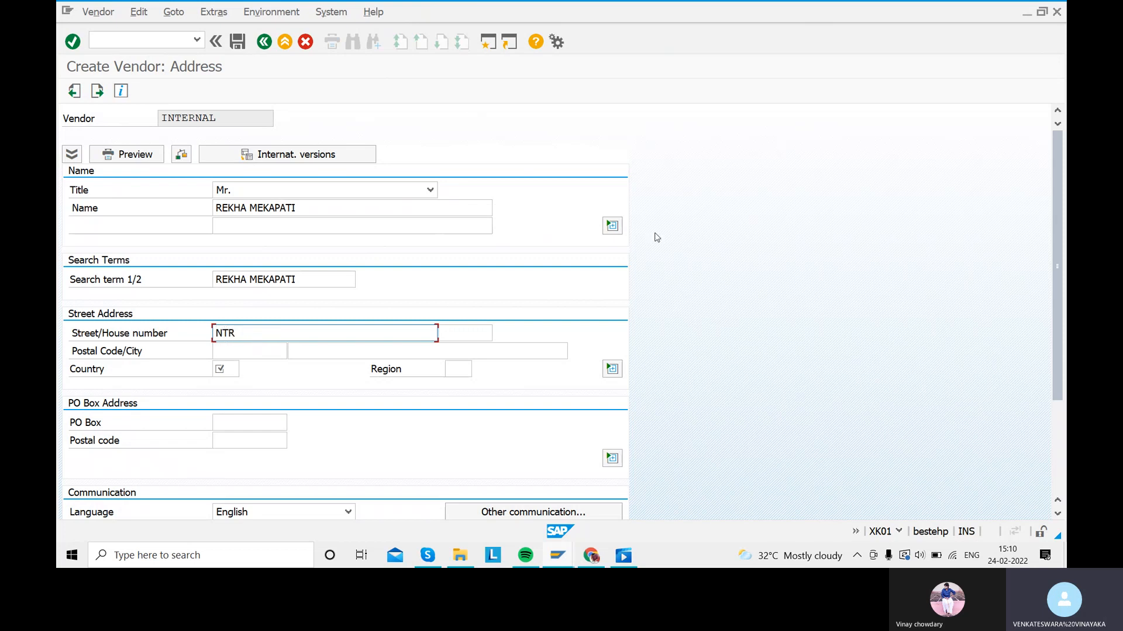
click(483, 337)
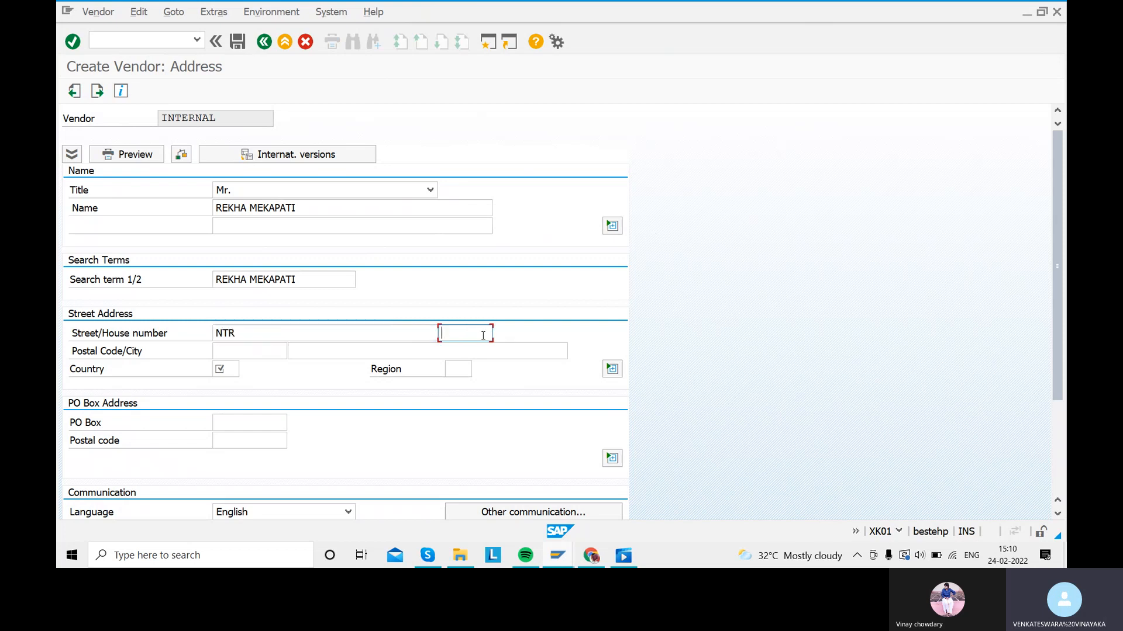
click(253, 353)
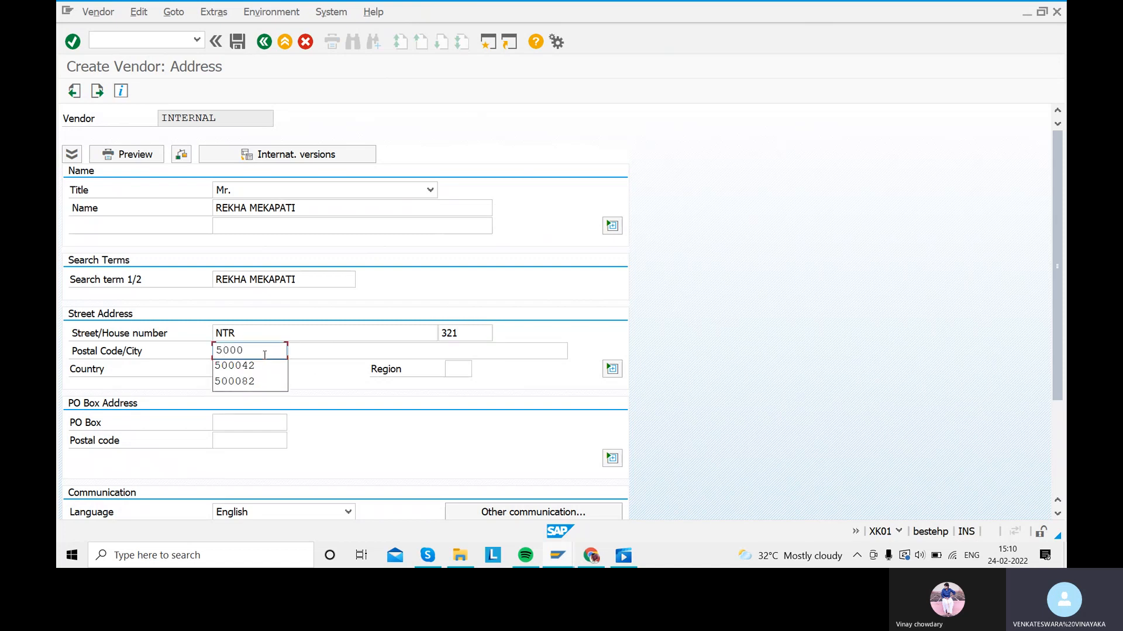
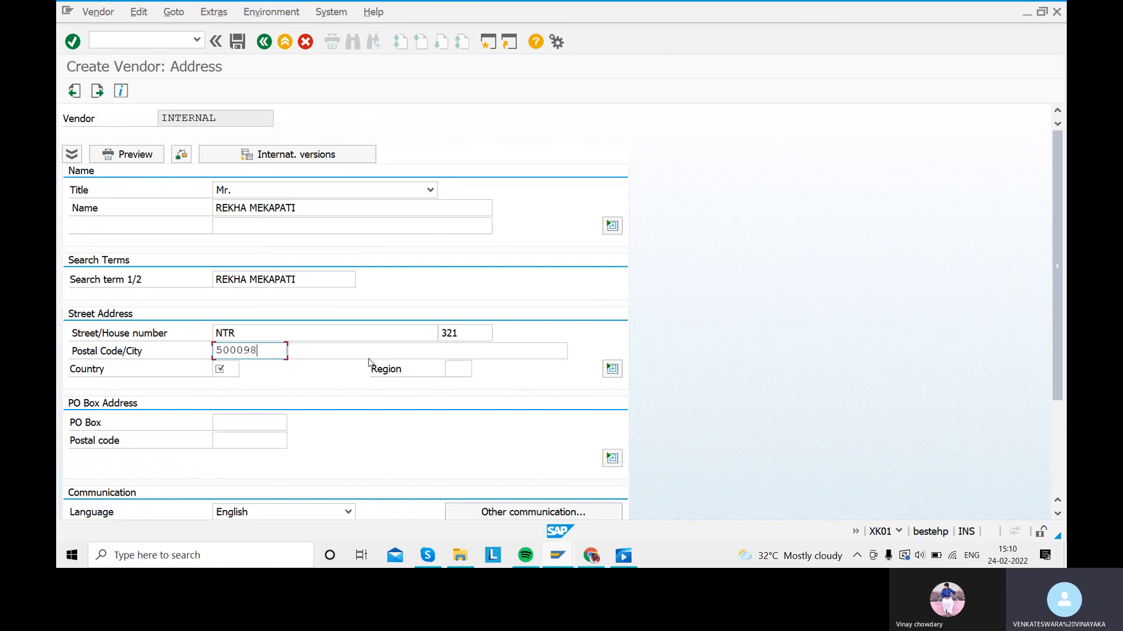
click(427, 350)
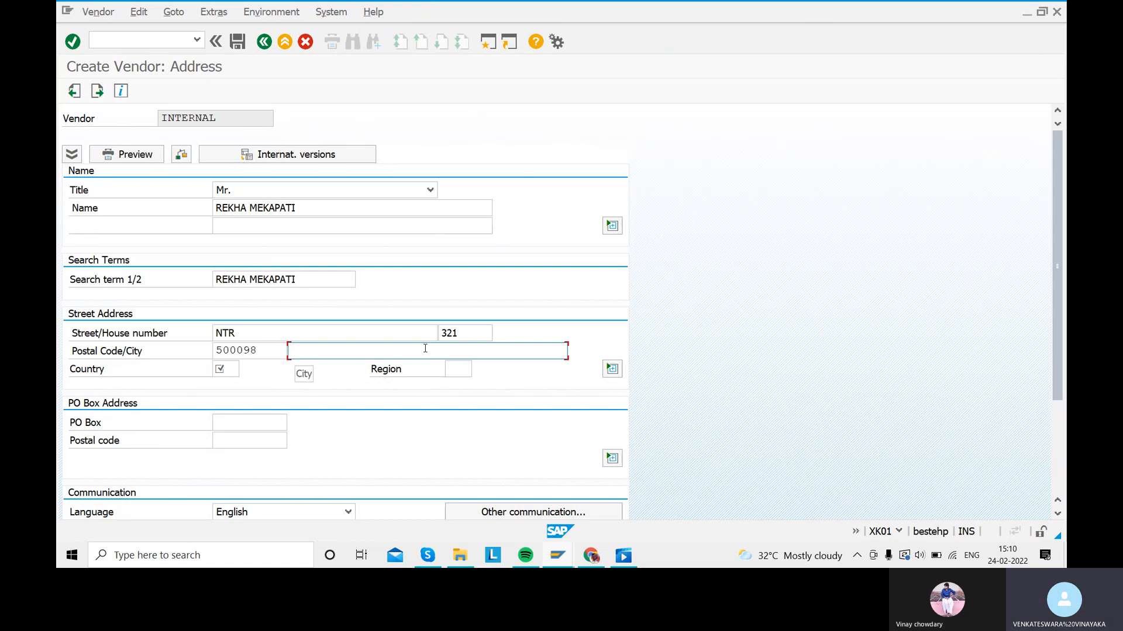
click(237, 370)
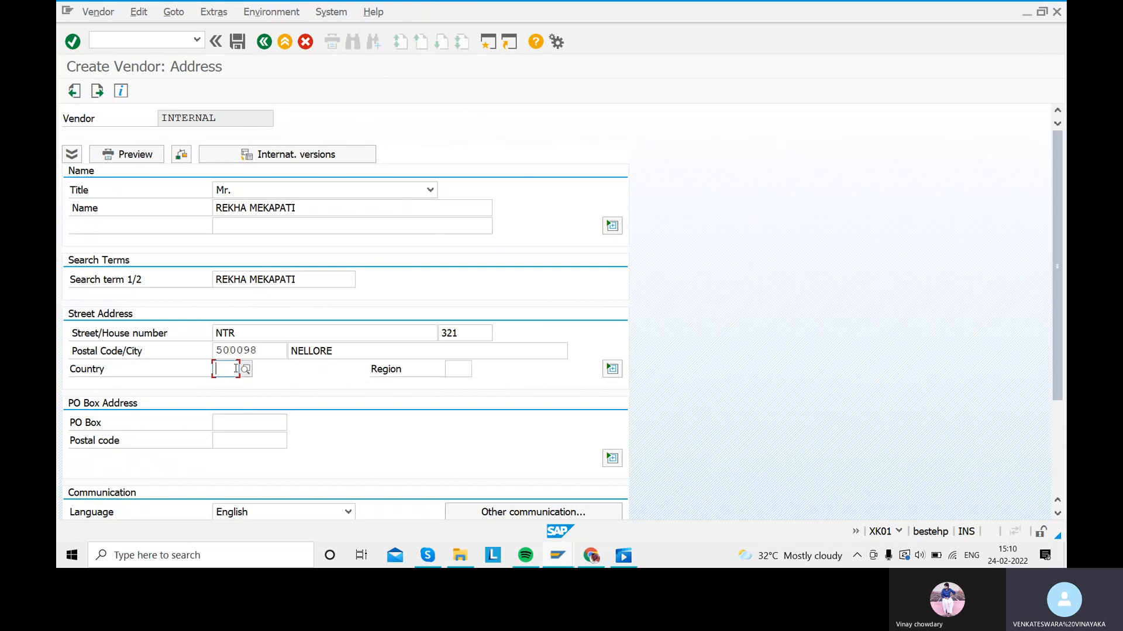
text(IN)
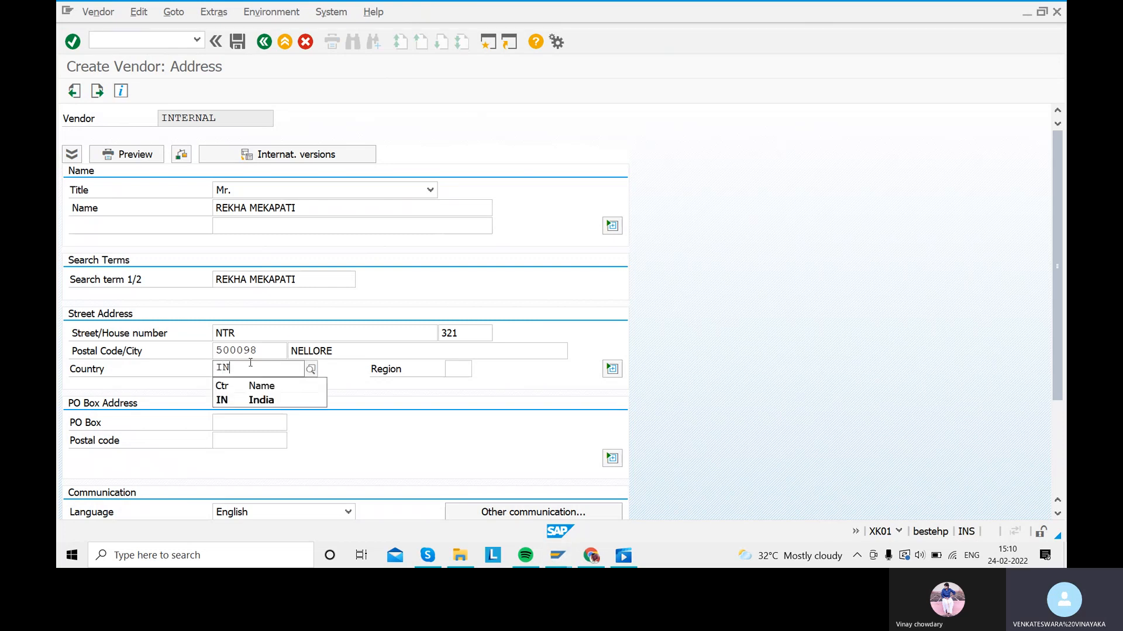
click(241, 399)
click(458, 372)
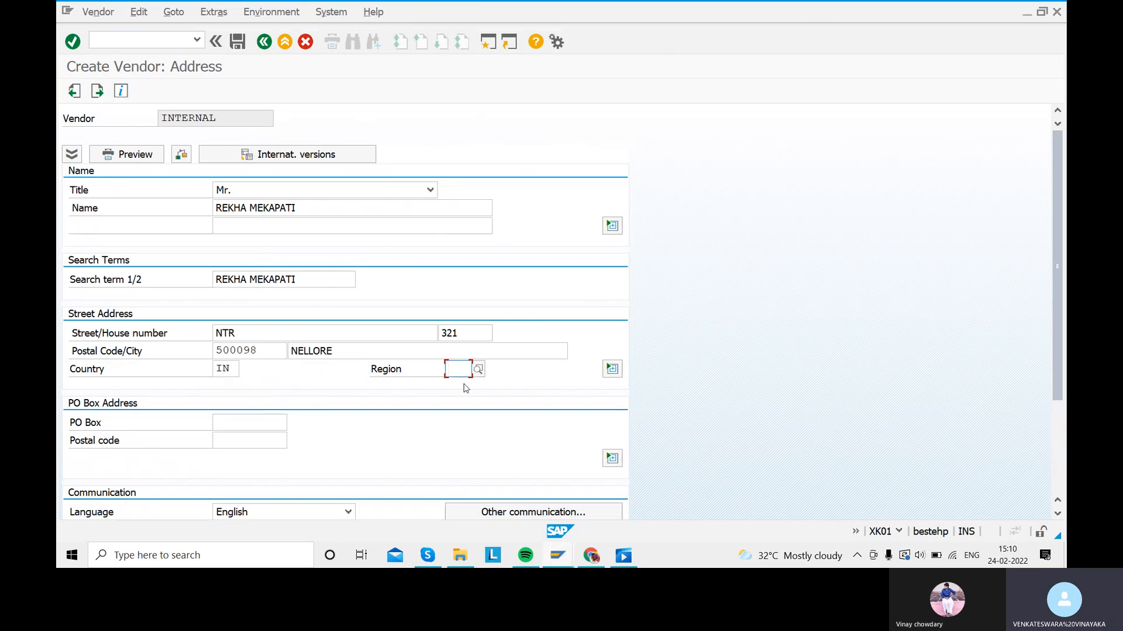
text(01)
click(468, 399)
Step: Enter the PO box and its postal code, then confirm the address
scroll(221, 426, down, 2)
click(239, 390)
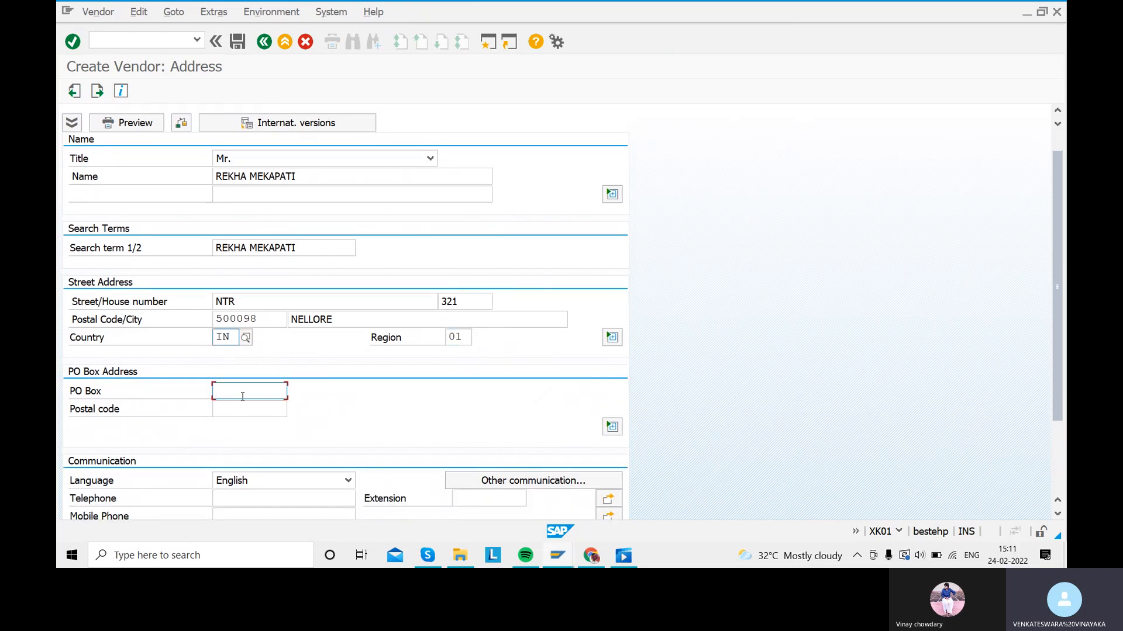
text(NELLORE)
click(220, 408)
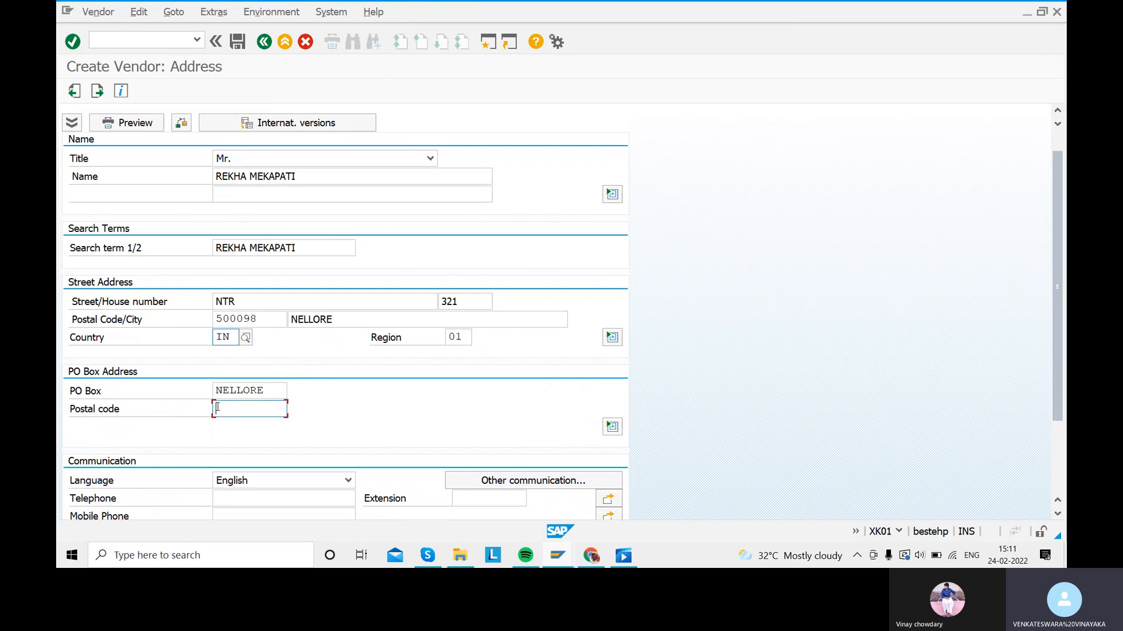
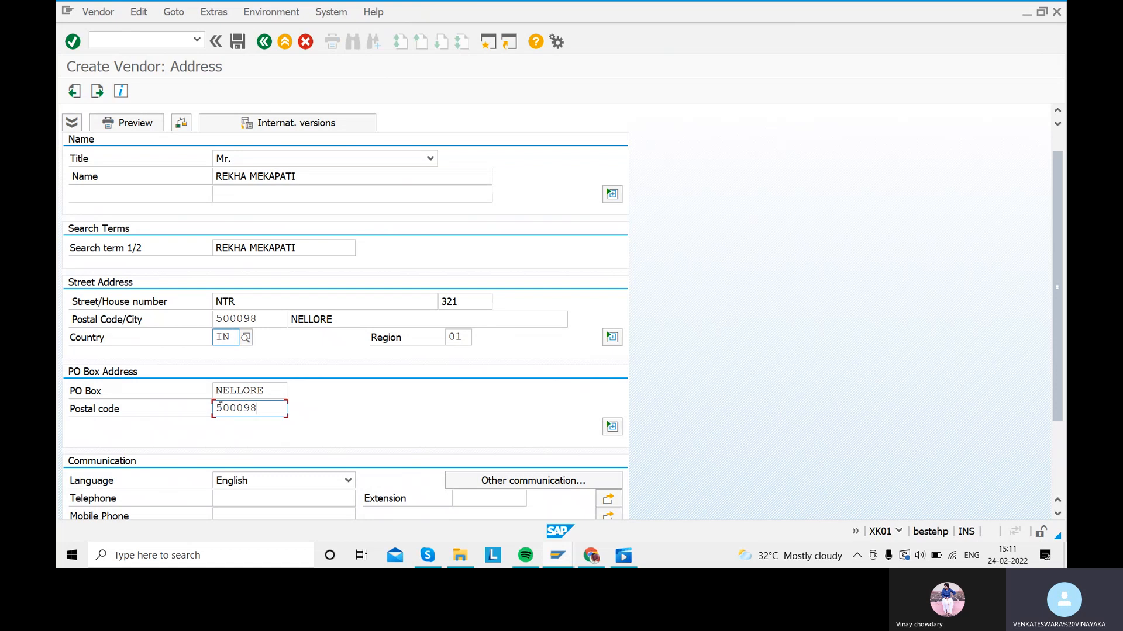
key(Return)
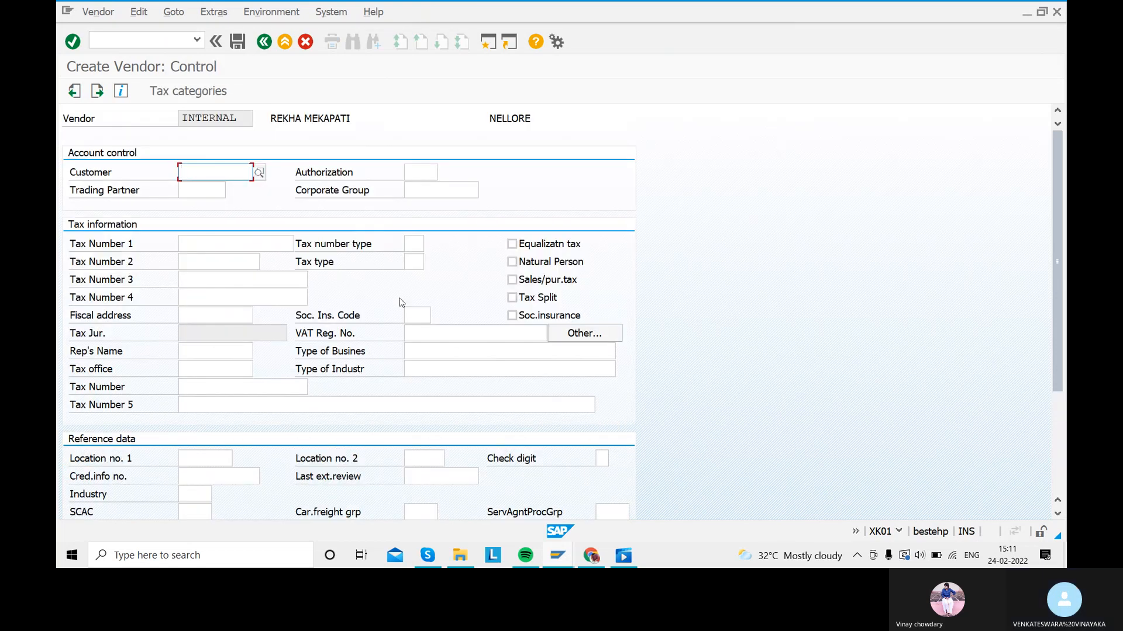
Step: Skip the Control, Payment transactions and Contact persons screens to reach Accounting information
key(Return)
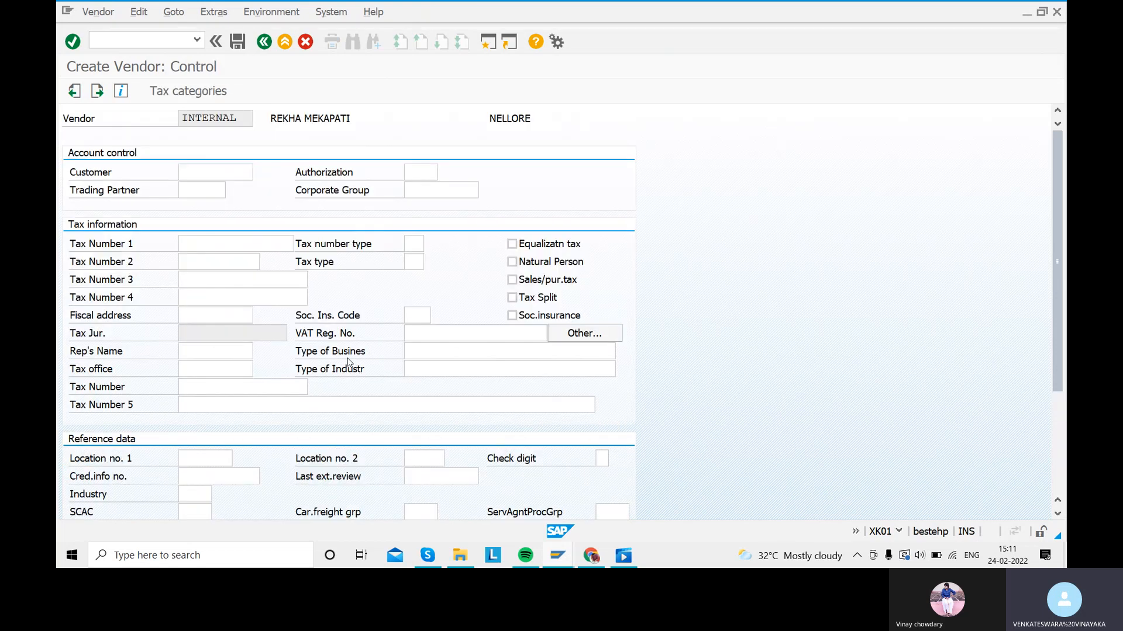
key(Return)
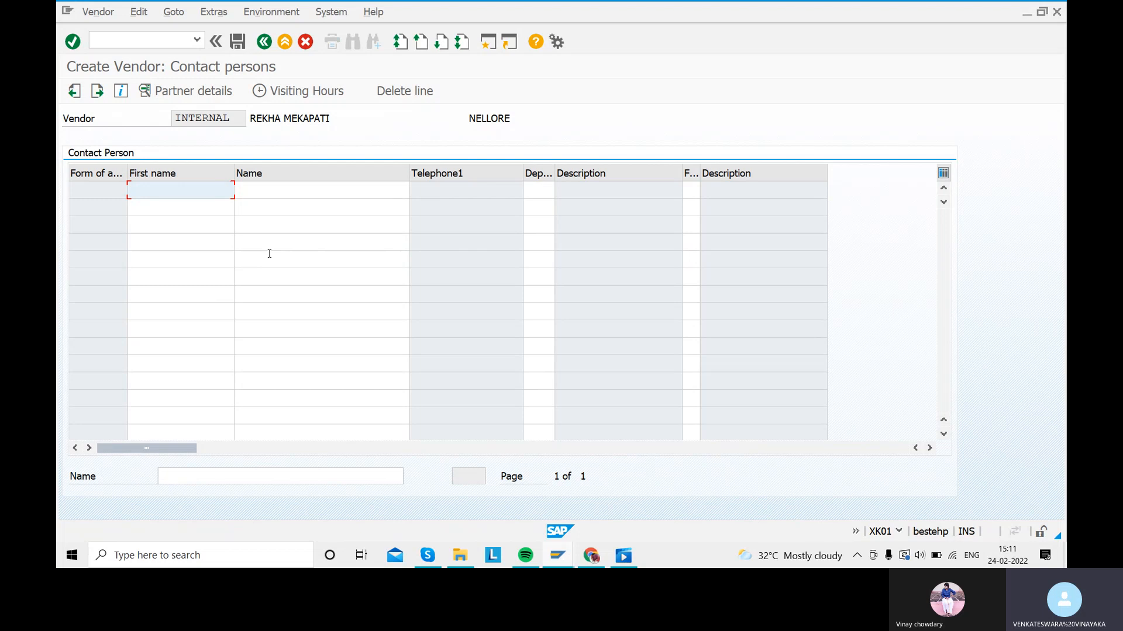
key(Return)
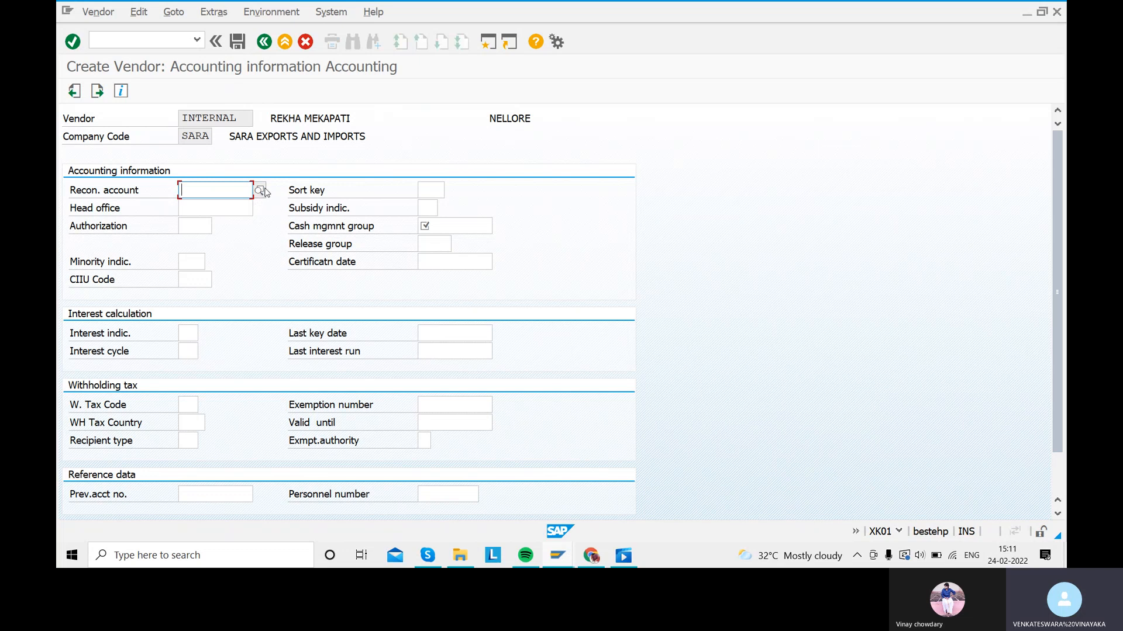
Step: Set reconciliation account 100500, sort key 001 and cash management group A4, then continue
click(259, 190)
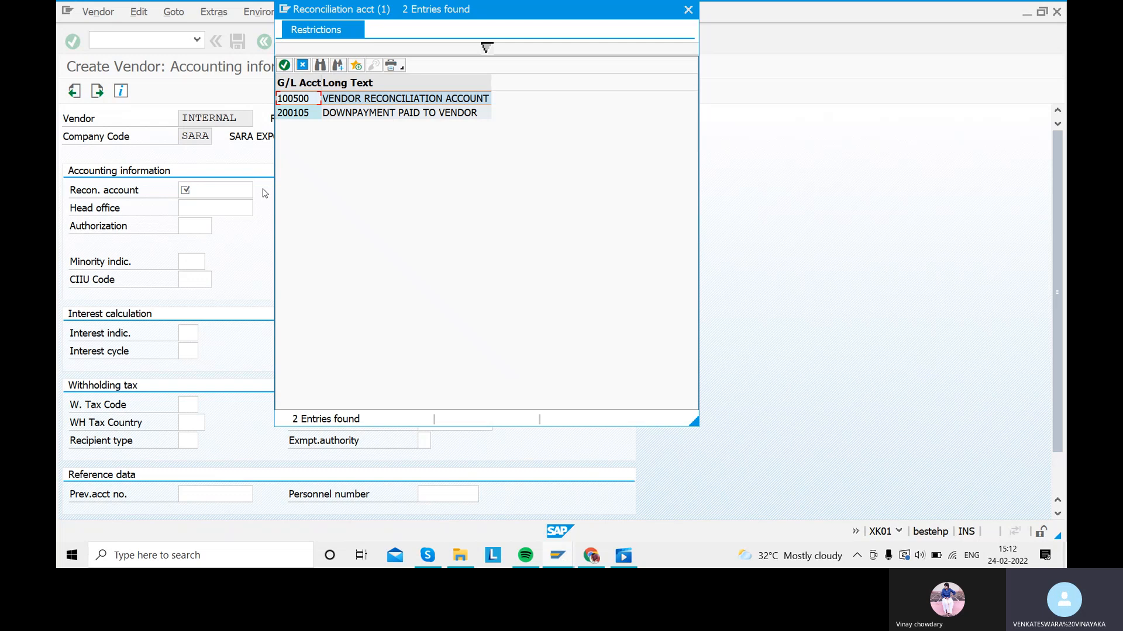
double_click(332, 100)
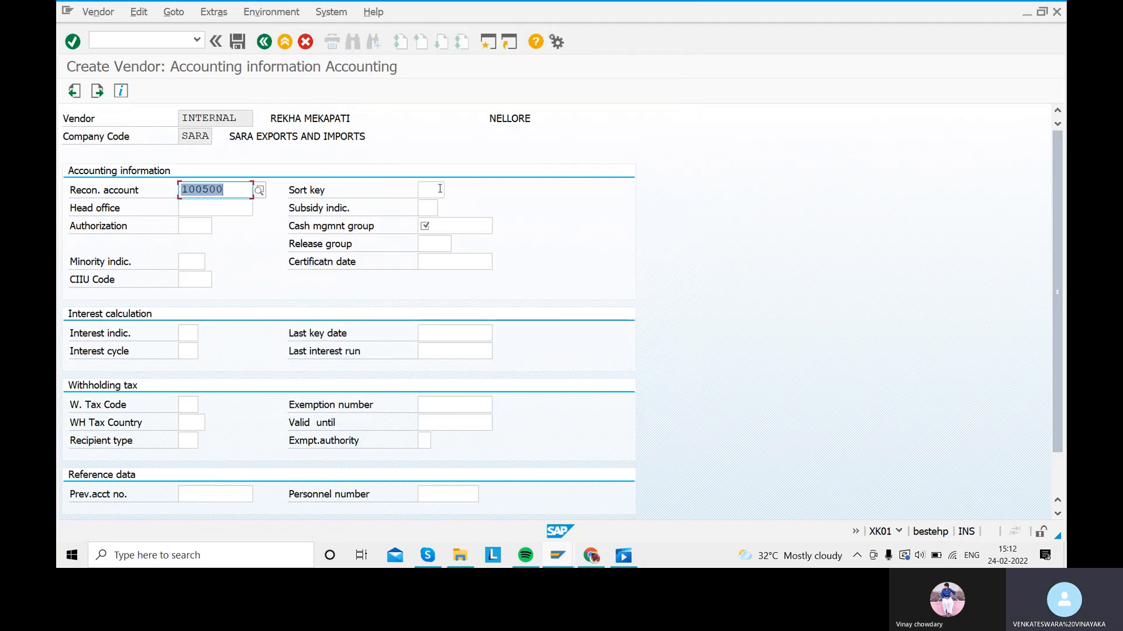
click(438, 189)
text(001)
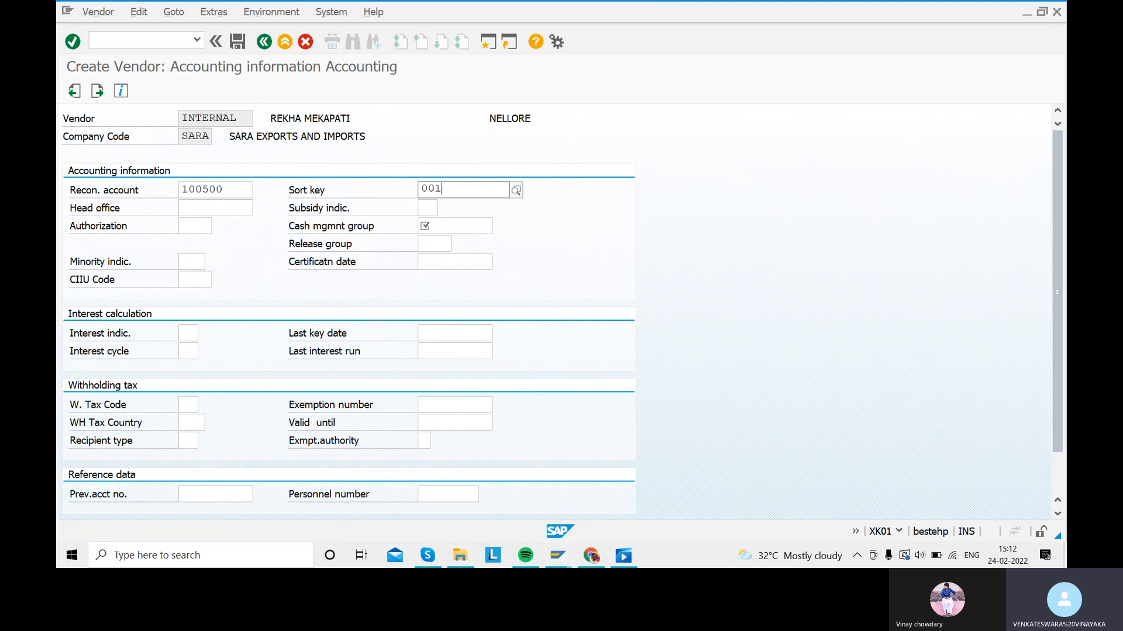
click(431, 221)
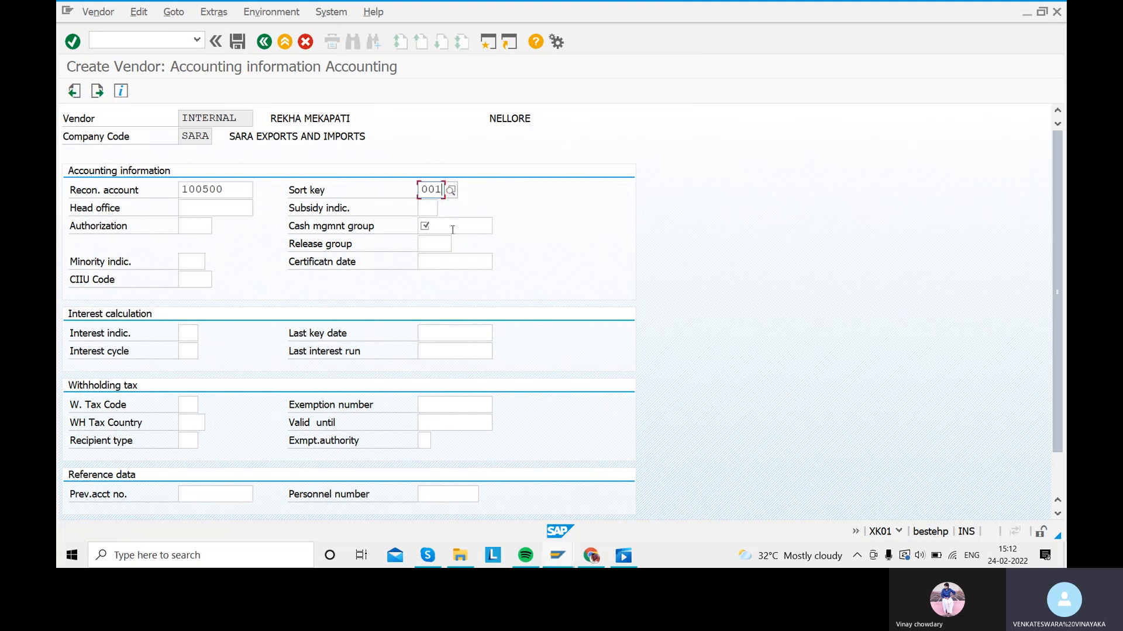
click(452, 227)
click(501, 227)
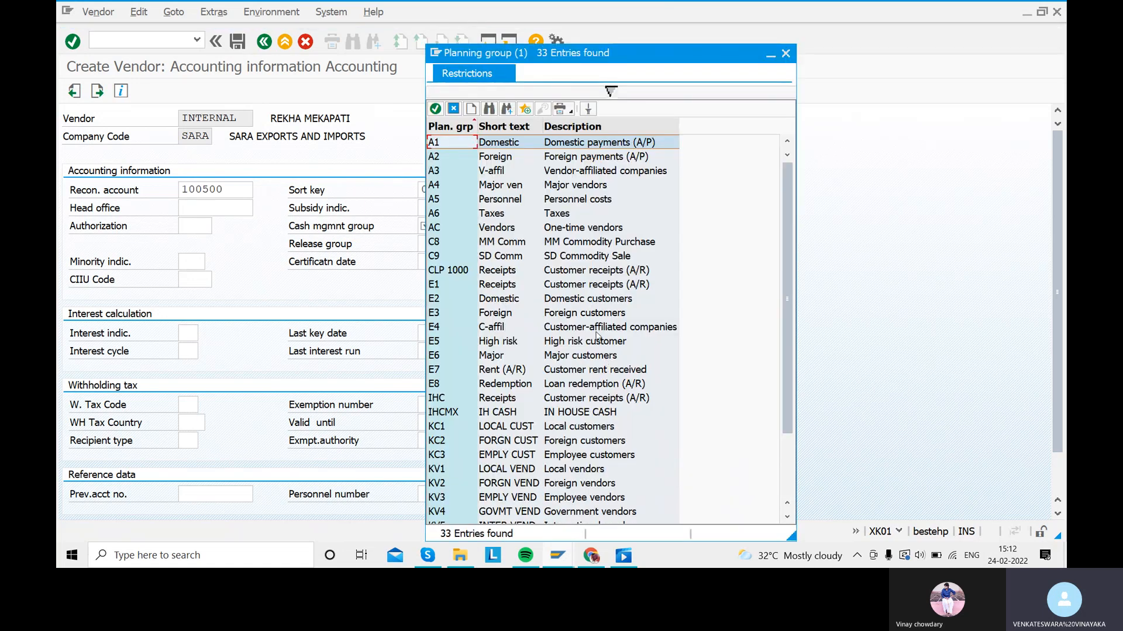
double_click(485, 186)
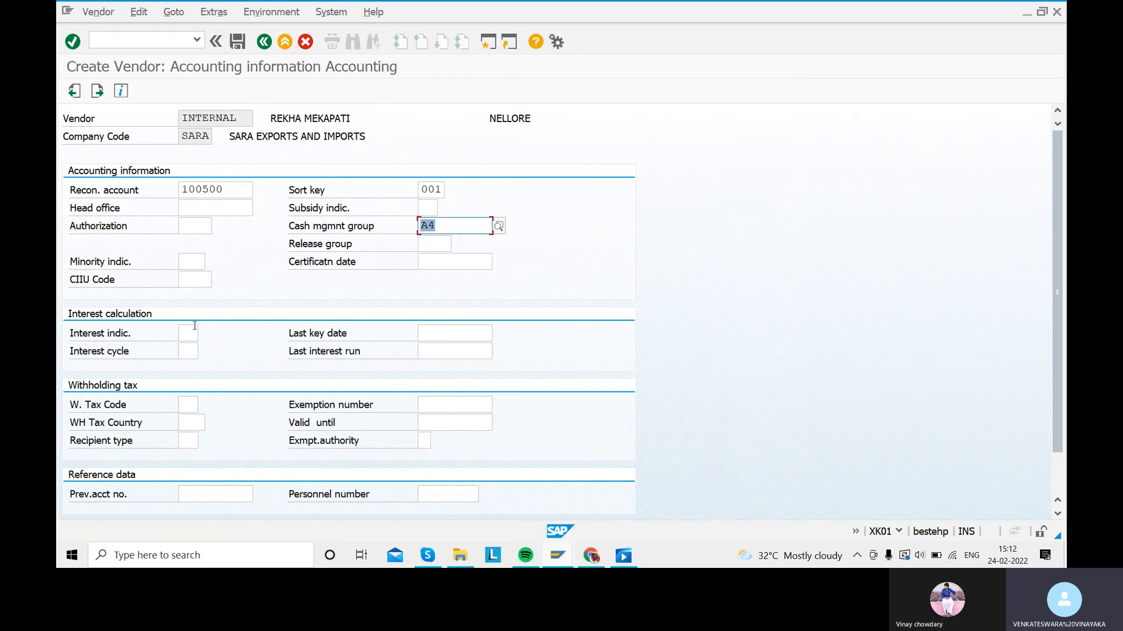
key(Return)
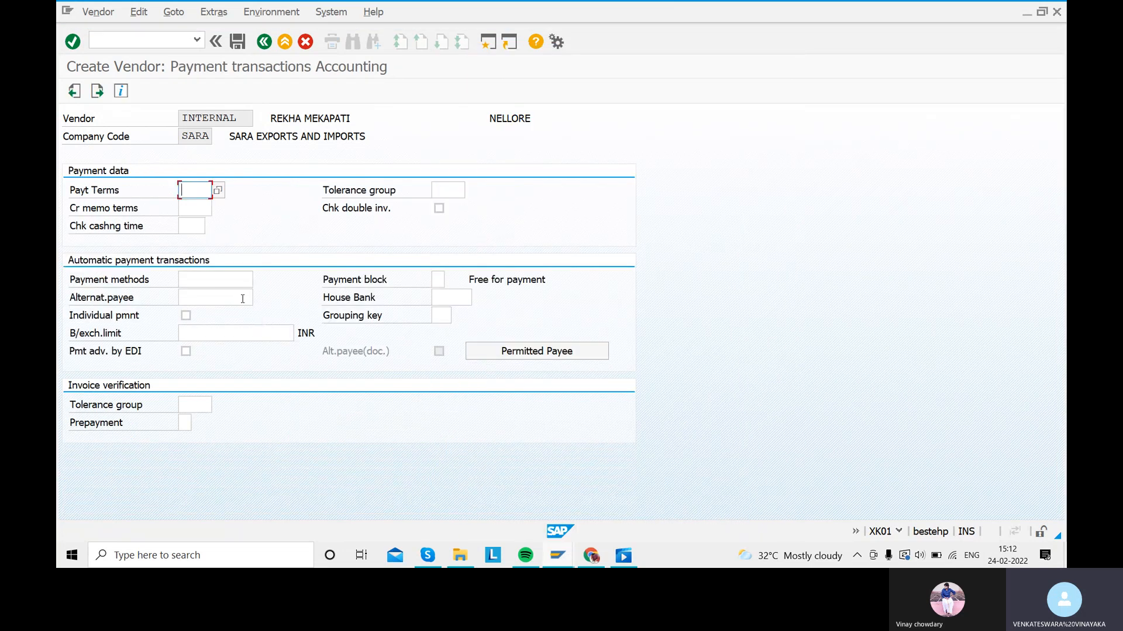
Step: Set payment terms 0001 and tolerance group SART, replacing SARA, then save the vendor
click(218, 191)
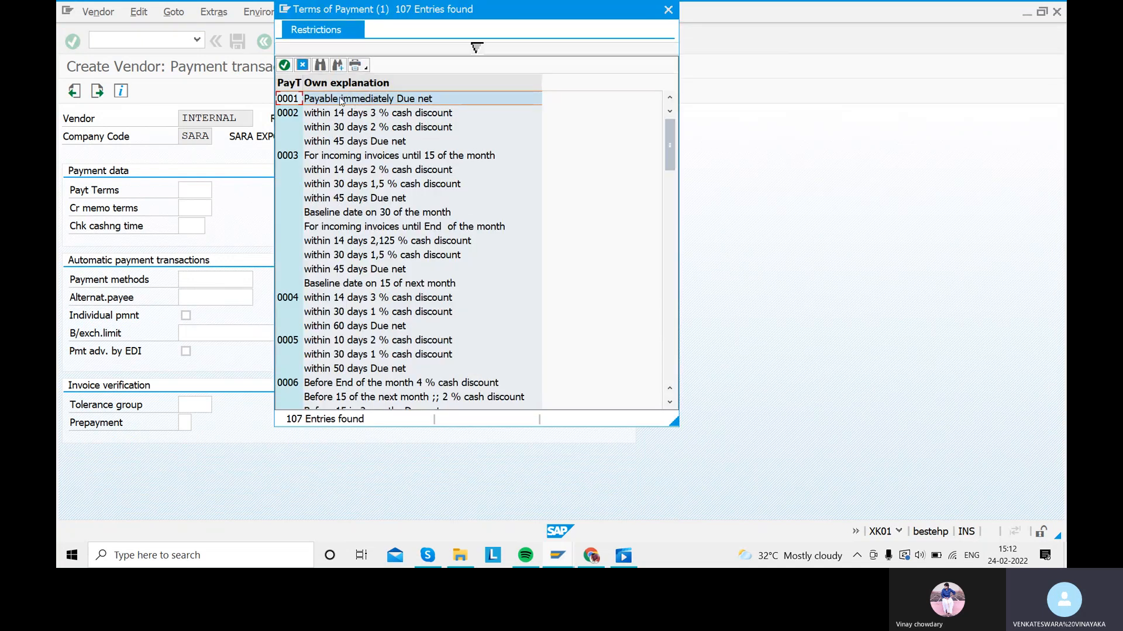
double_click(342, 100)
click(462, 190)
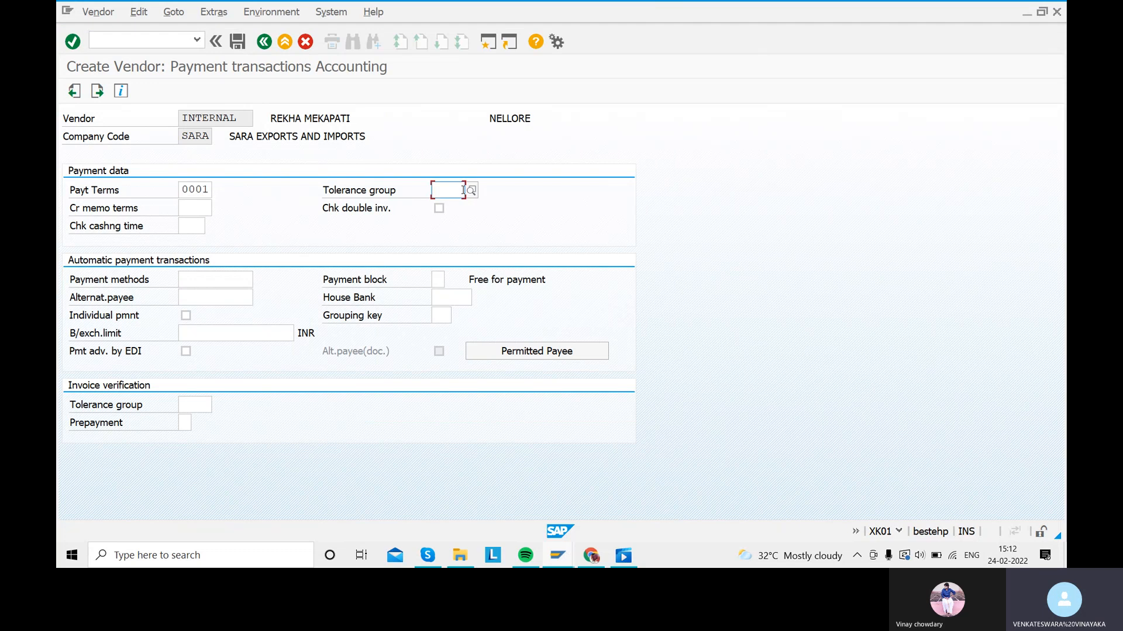
click(472, 190)
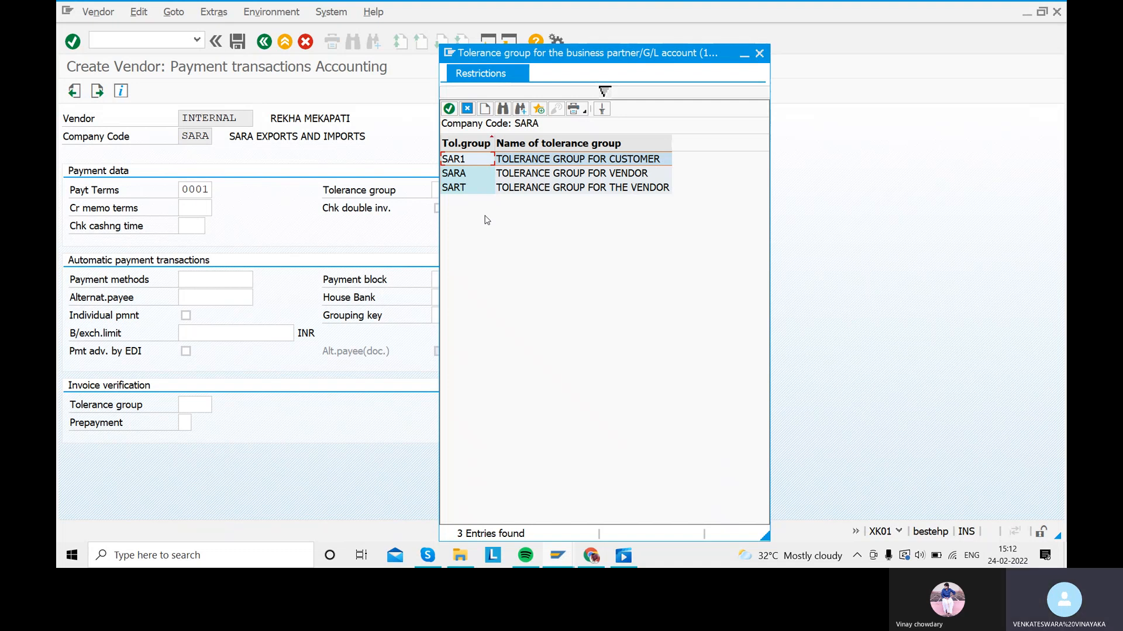
double_click(464, 178)
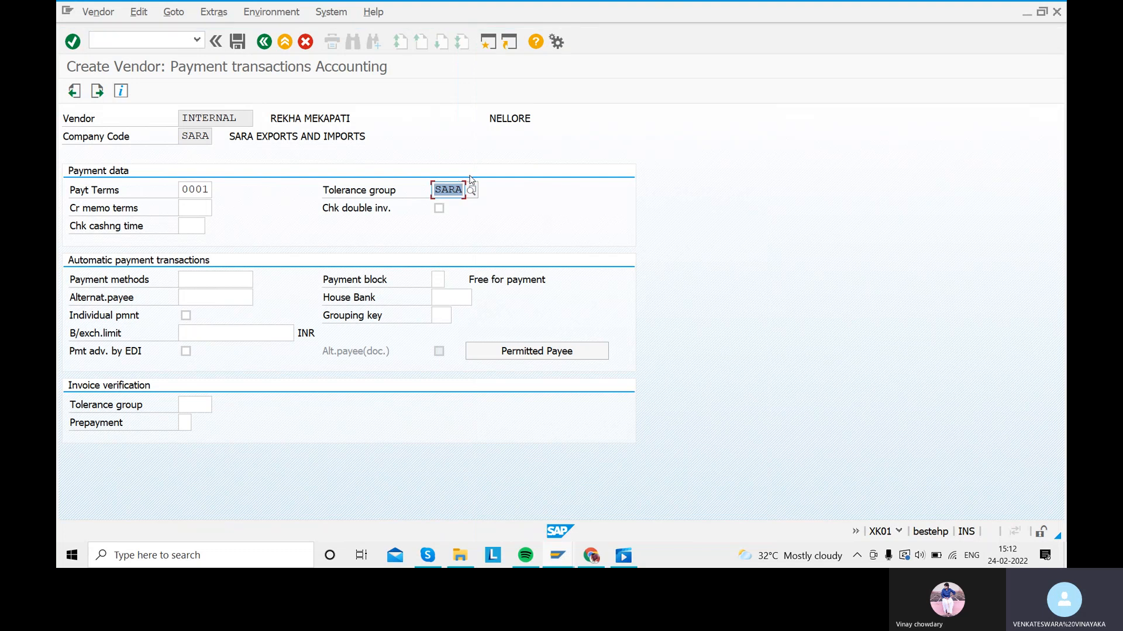
click(473, 190)
click(472, 188)
double_click(471, 189)
key(Return)
key(Return)
key(Return)
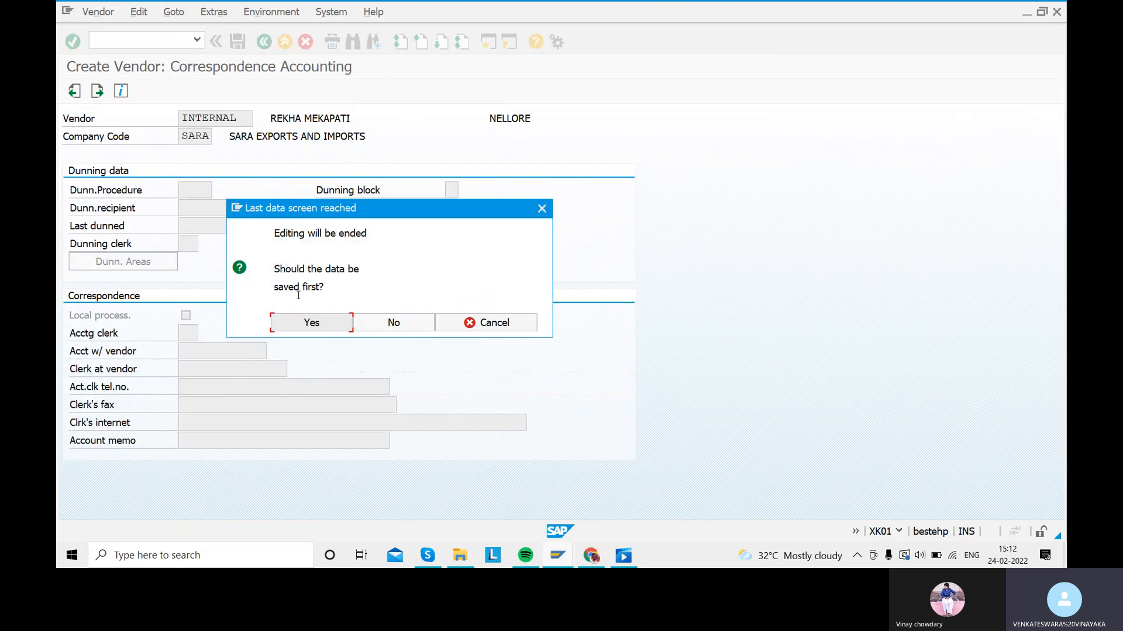
click(314, 323)
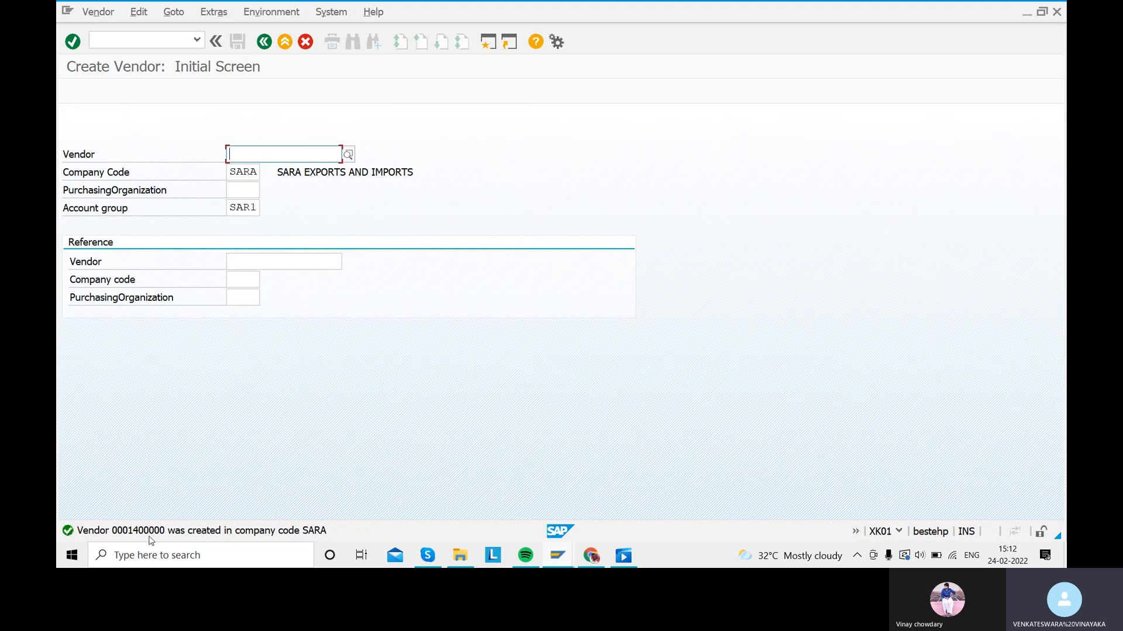
click(272, 12)
click(264, 41)
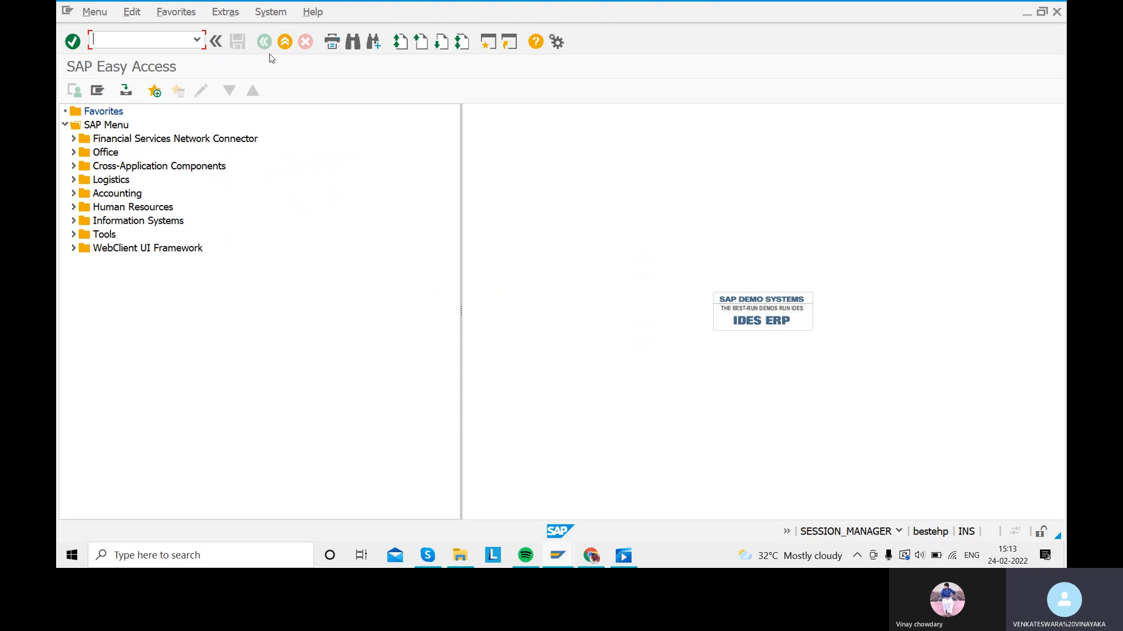
text(FB60)
key(Return)
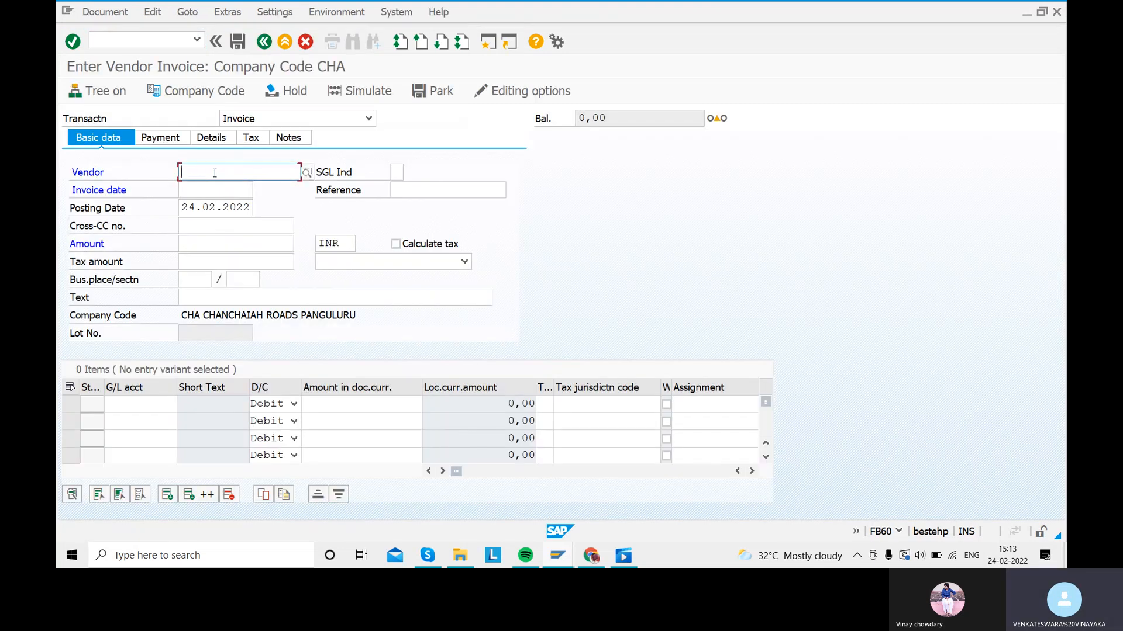
click(305, 173)
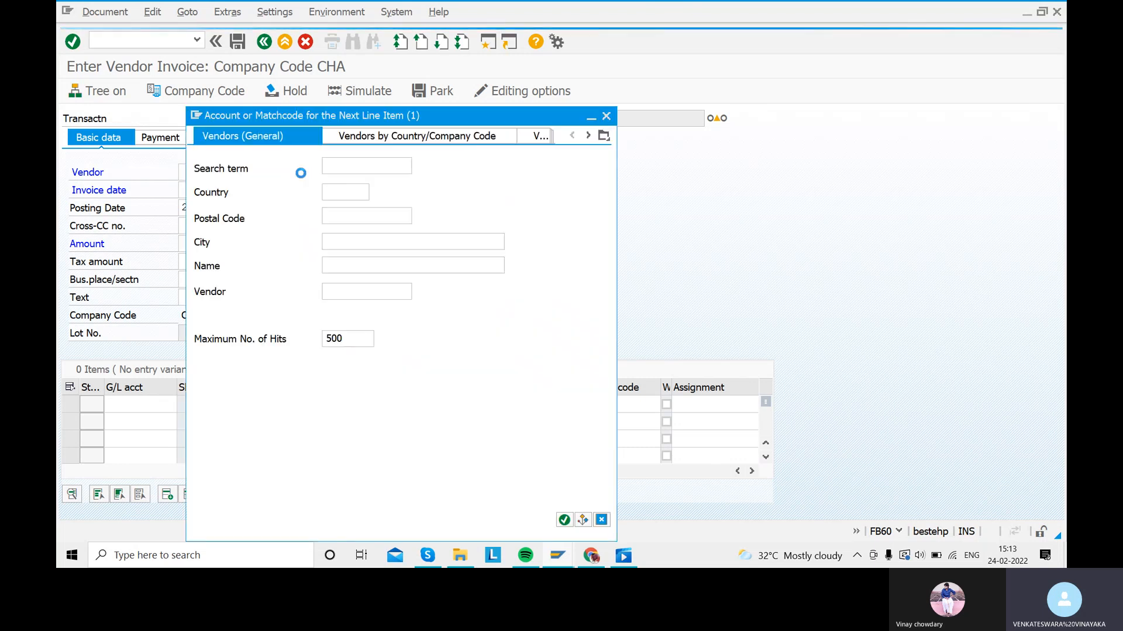
click(324, 215)
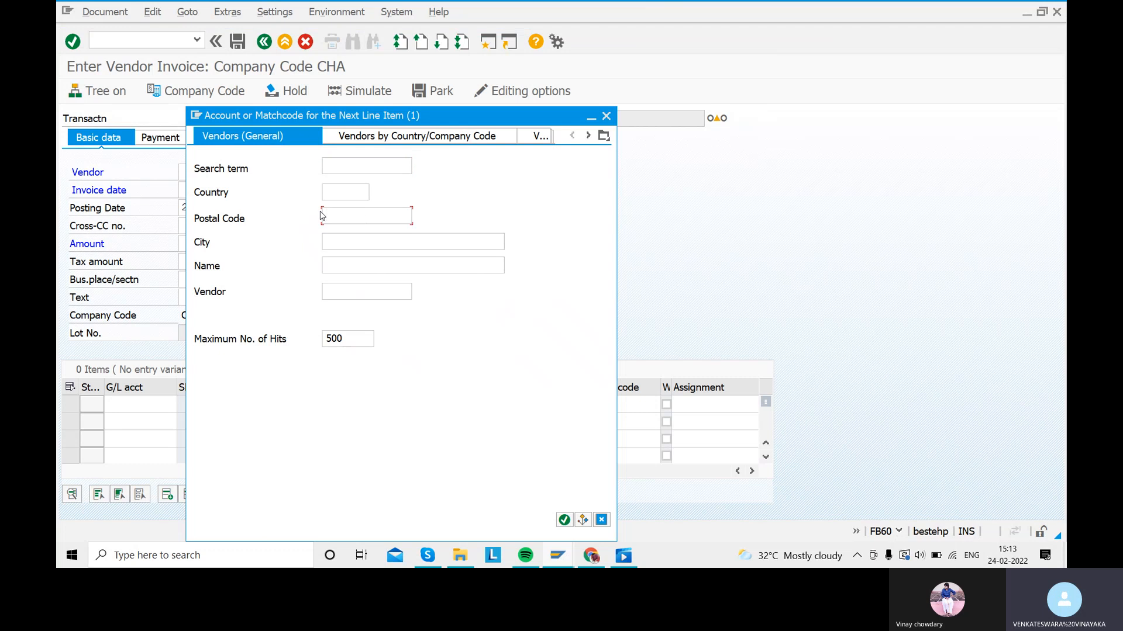
key(Return)
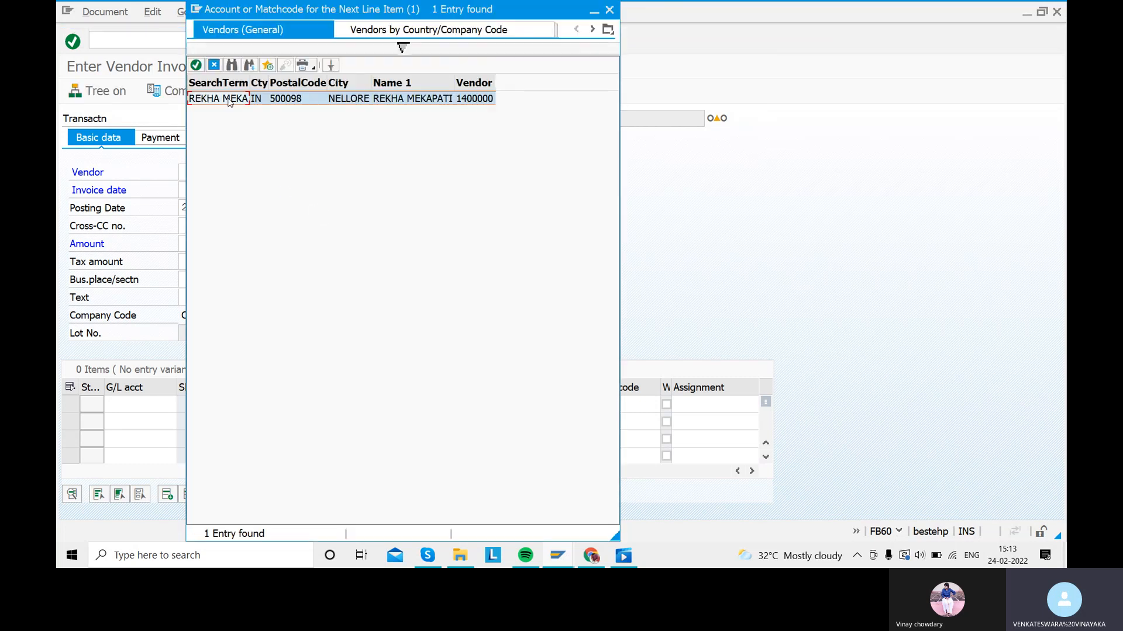
double_click(228, 99)
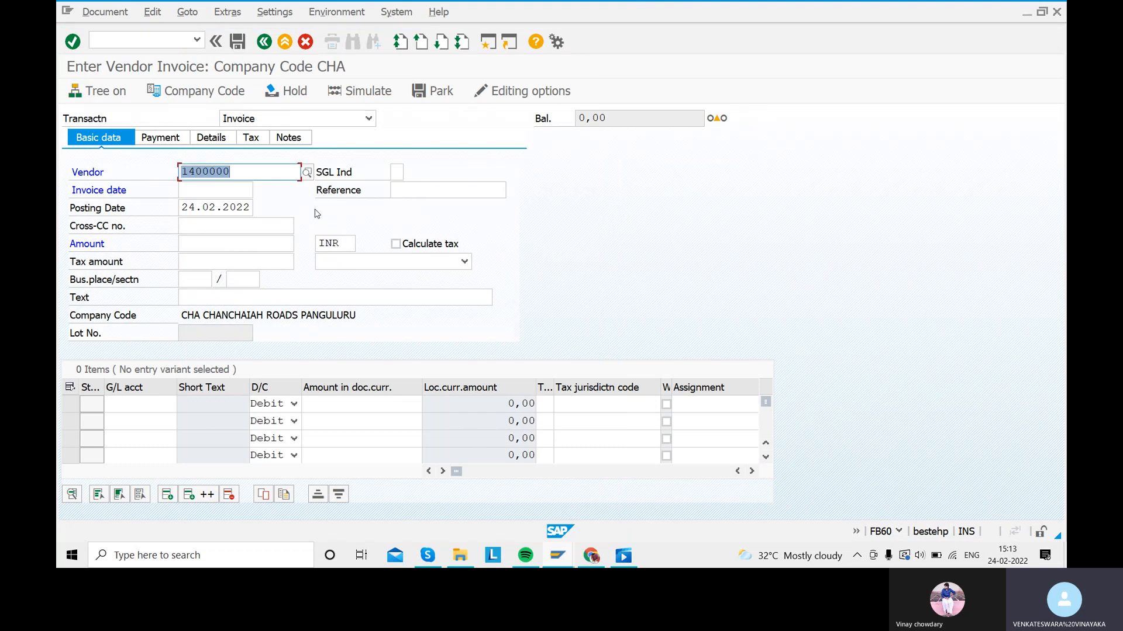
Step: Enter invoice date 24.02.2022 and reference REFERENCE 1
click(200, 191)
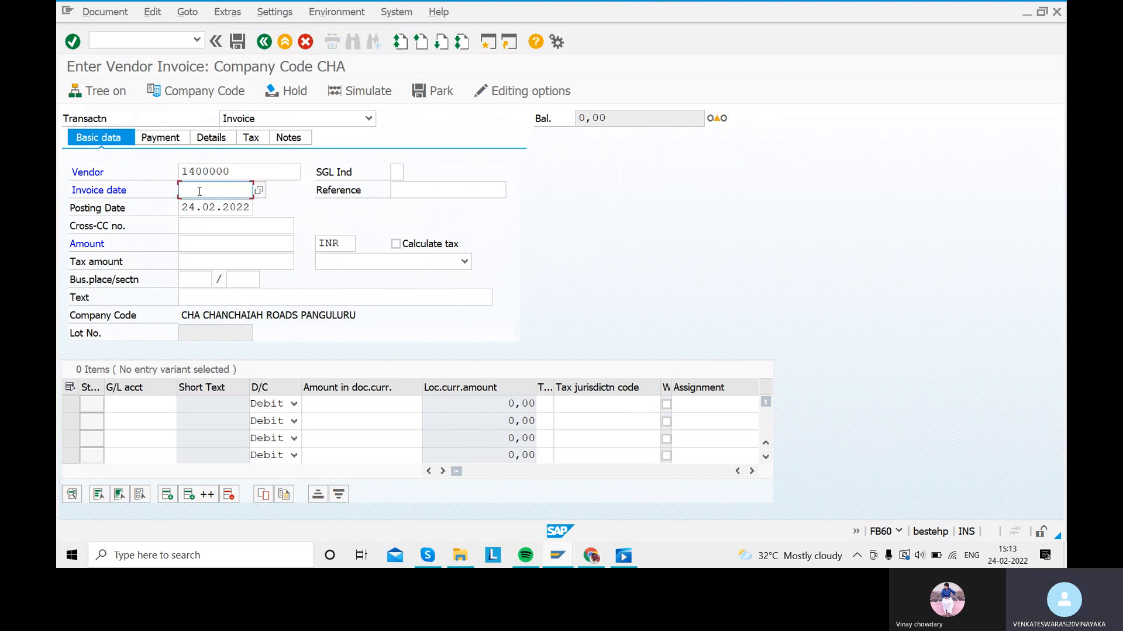
text(24.02)
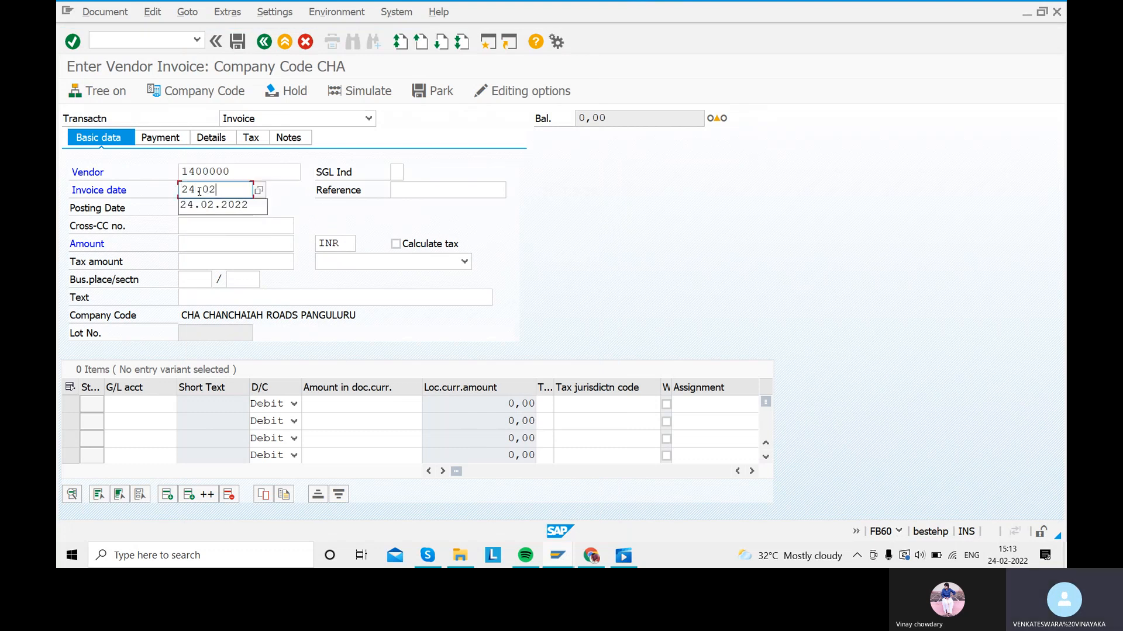
text(.2022)
click(420, 185)
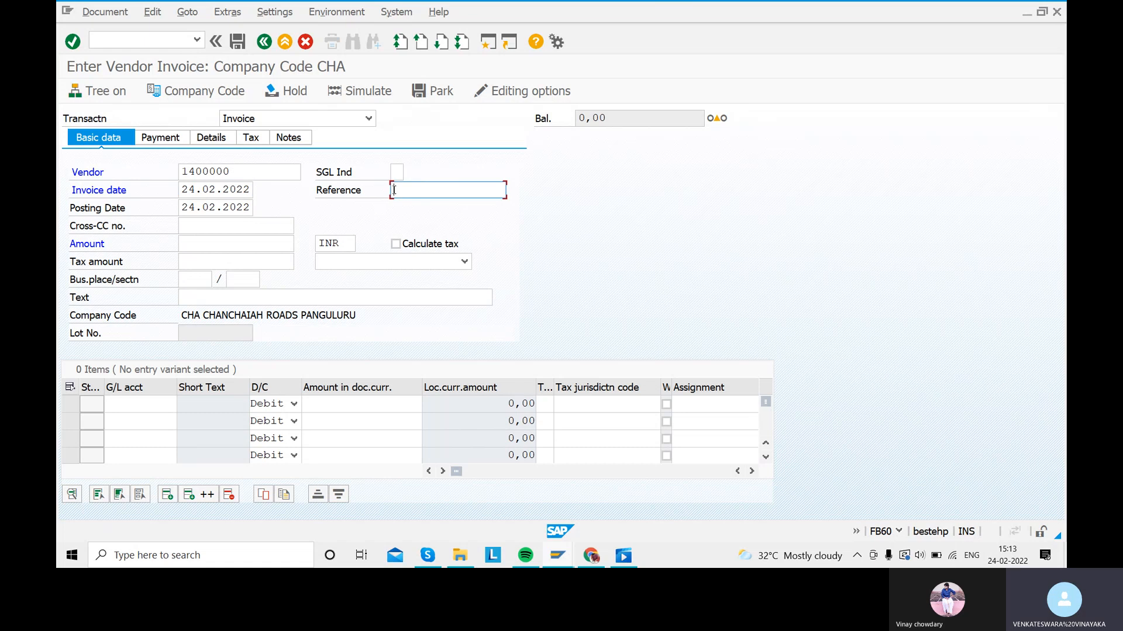
text(REFERE)
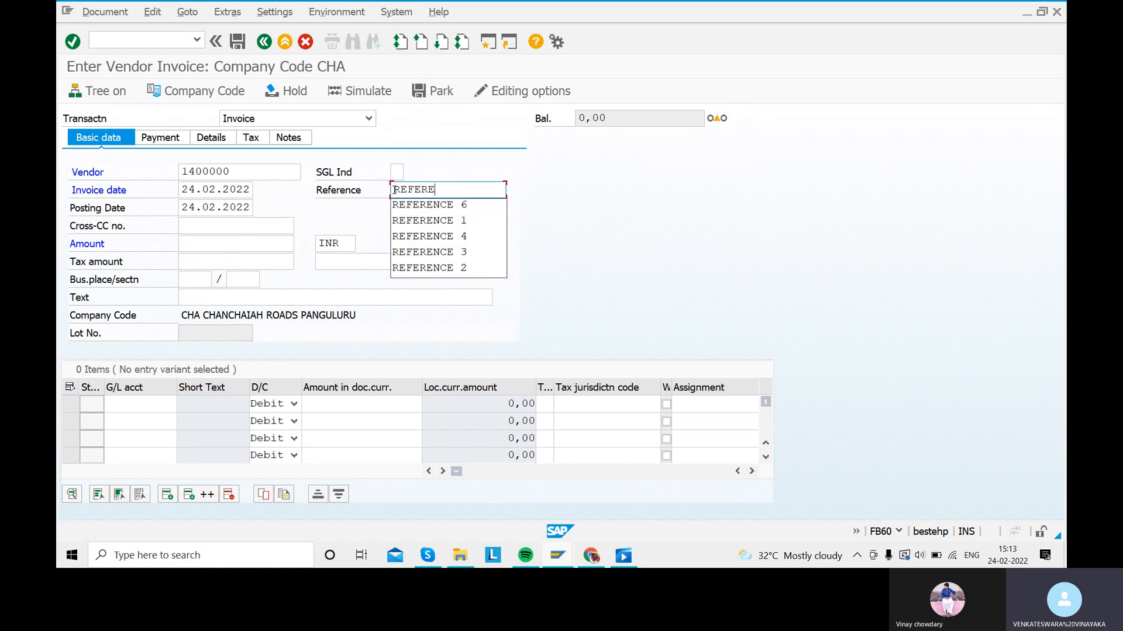
text(NCE 1)
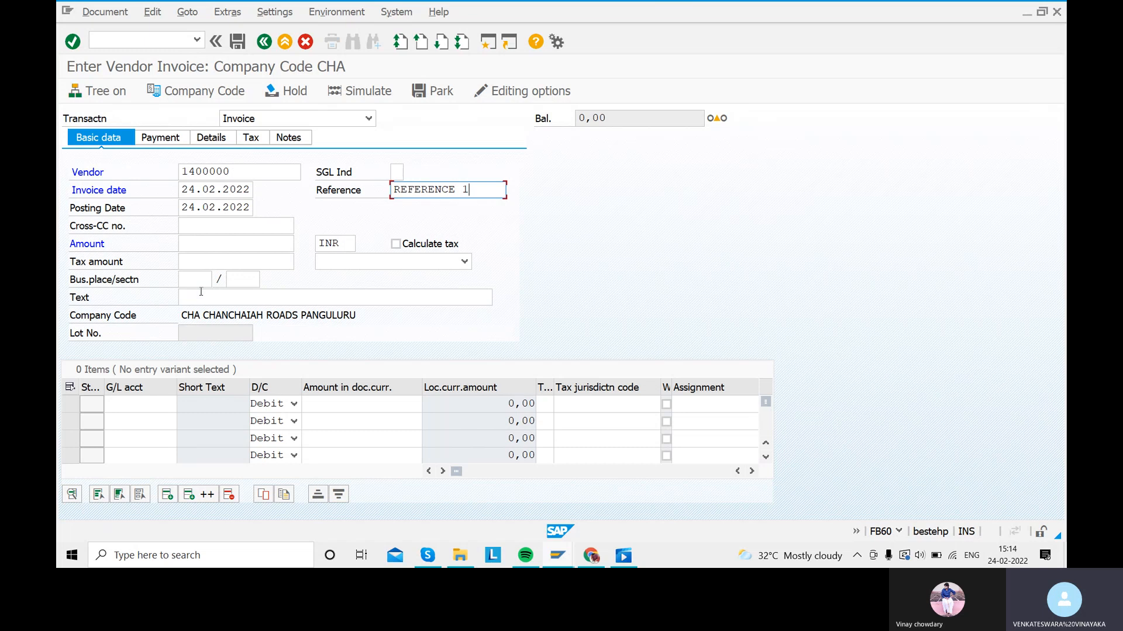
Step: Set the document text to PURCHASING RAW MATERIAL
click(218, 297)
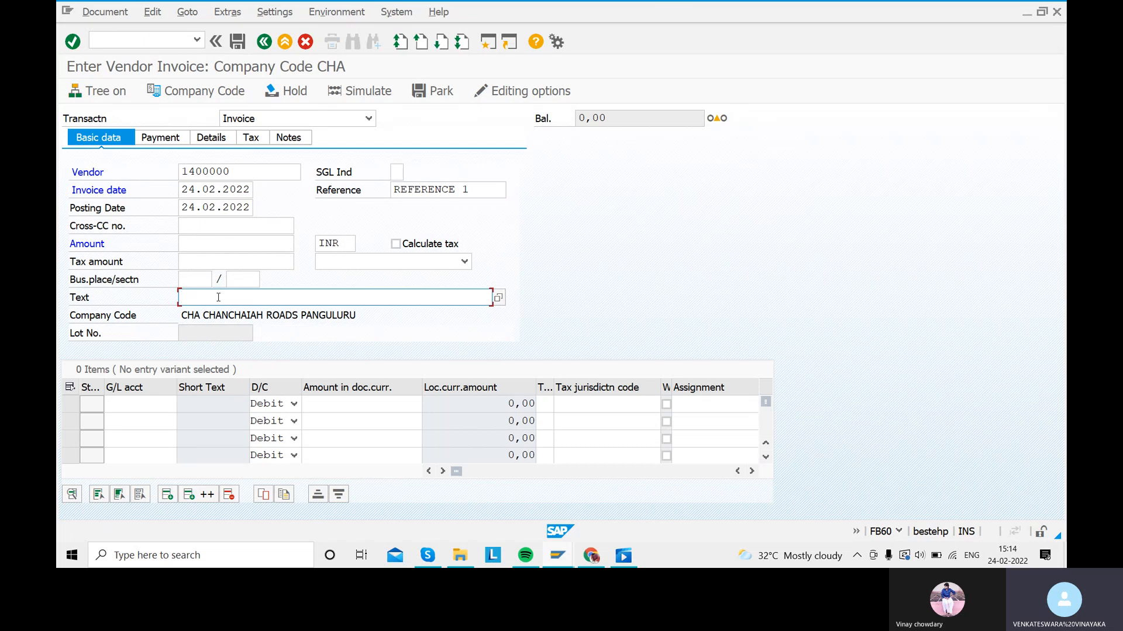
text(PU)
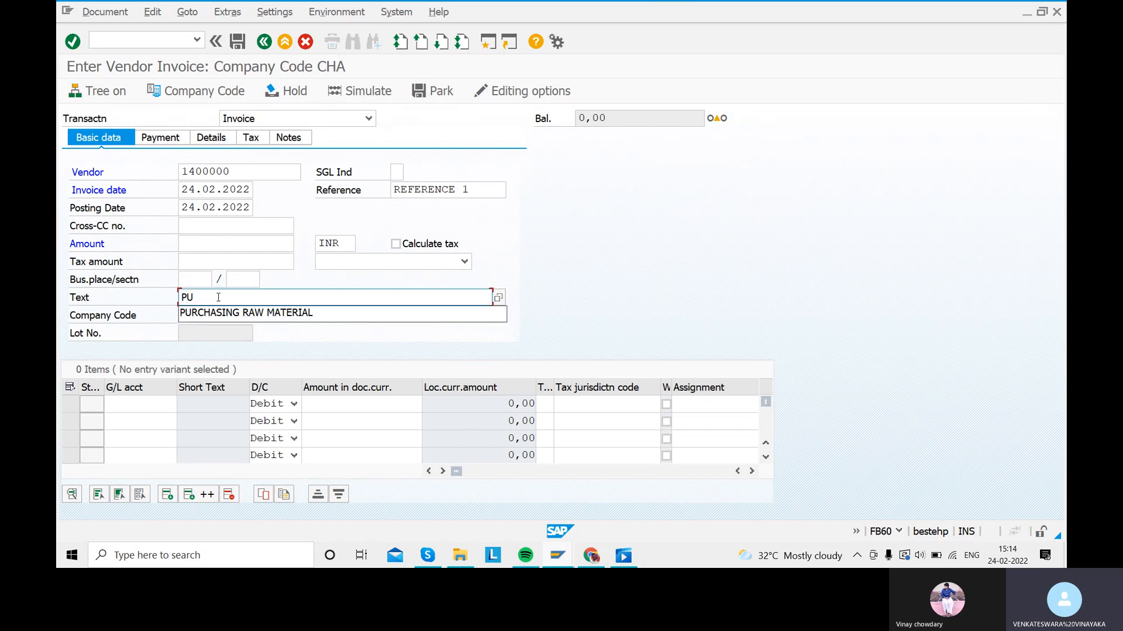
click(218, 314)
Step: Assign raw material G/L account 200103 to the first line, then request a company code change
click(137, 404)
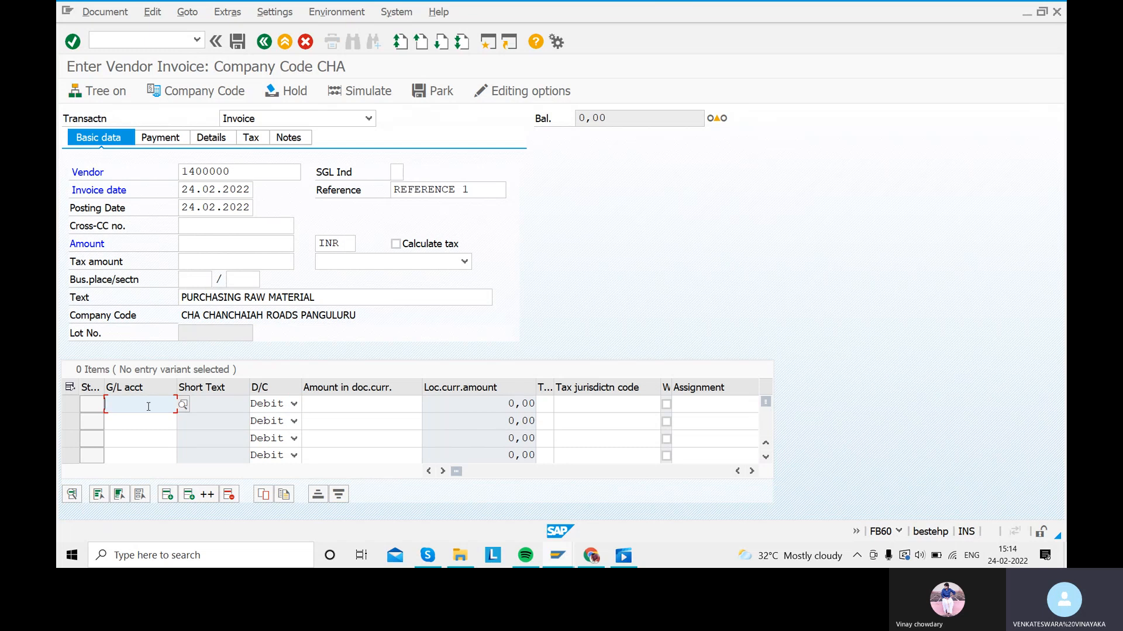
click(182, 404)
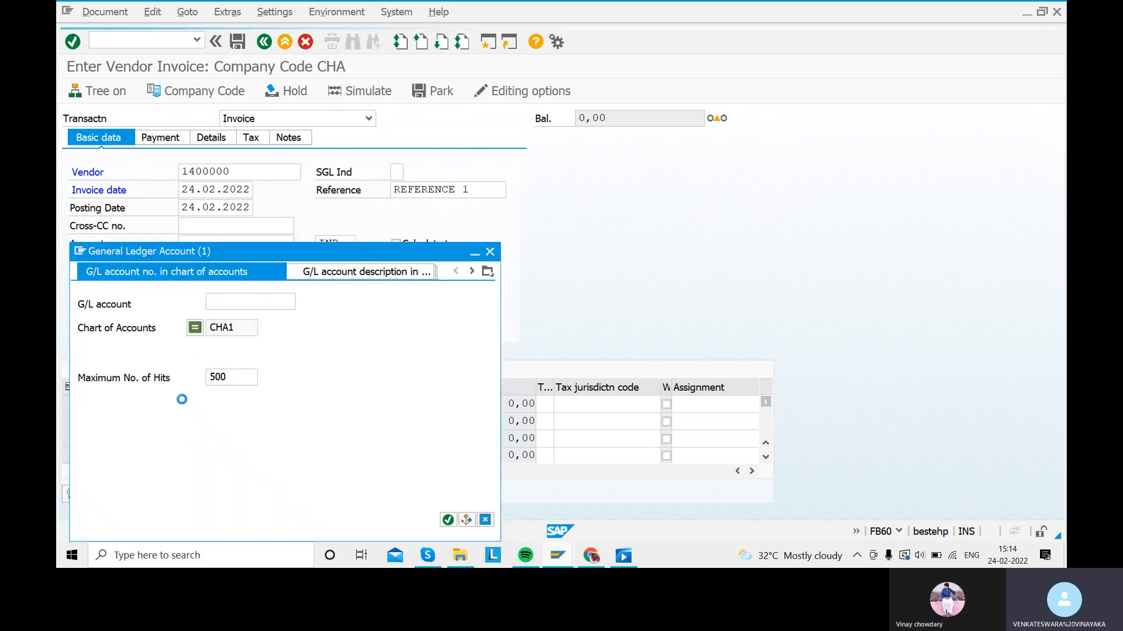
click(447, 520)
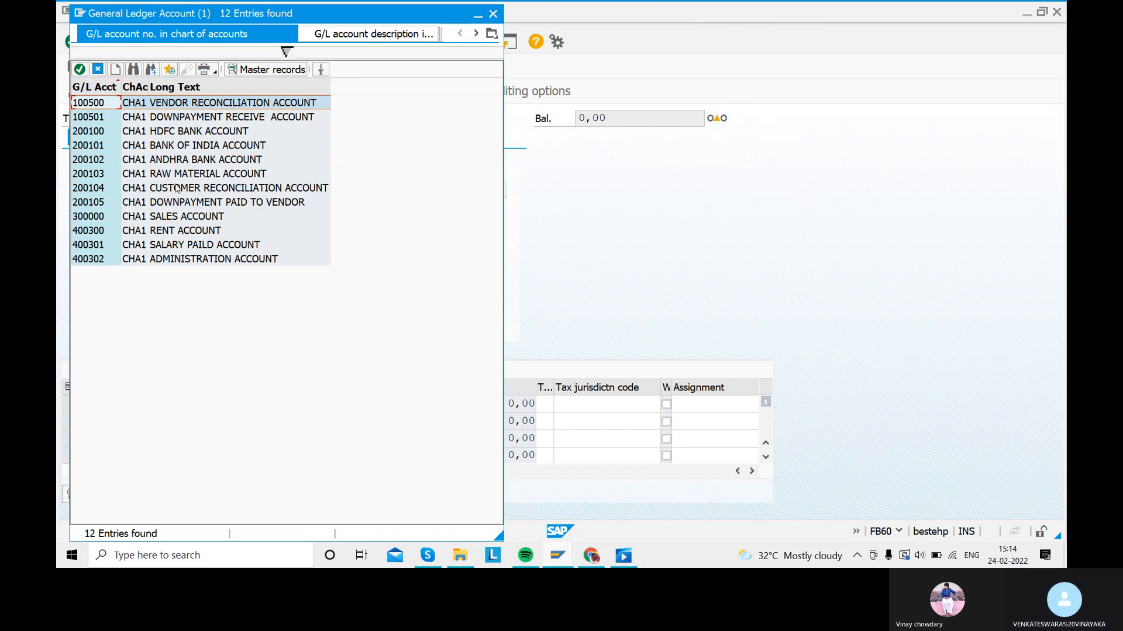
double_click(177, 173)
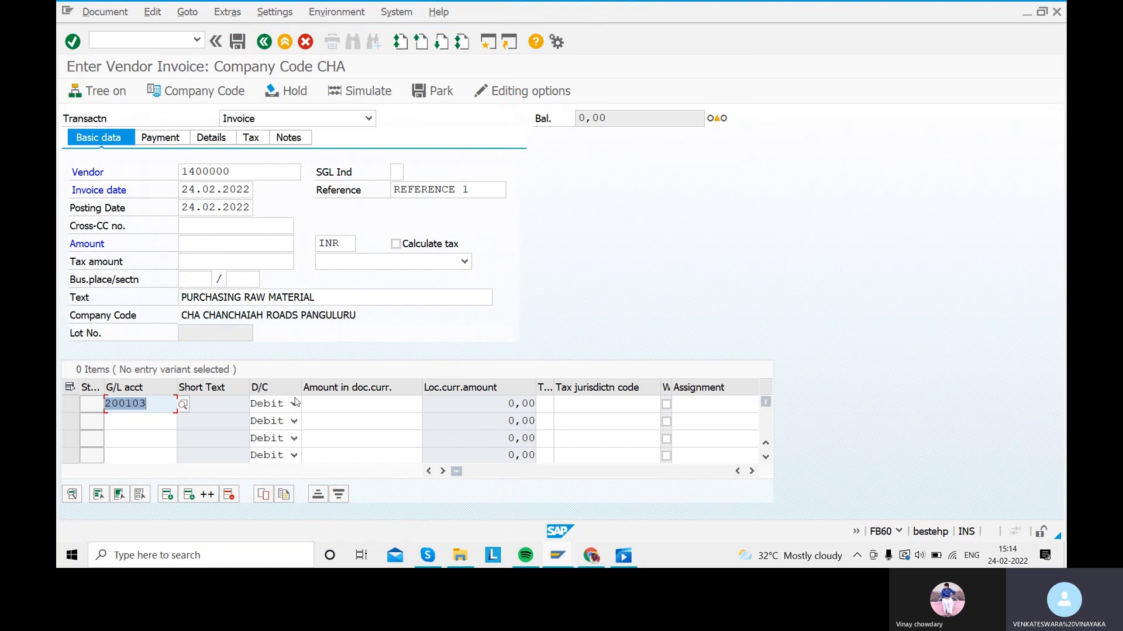
click(187, 92)
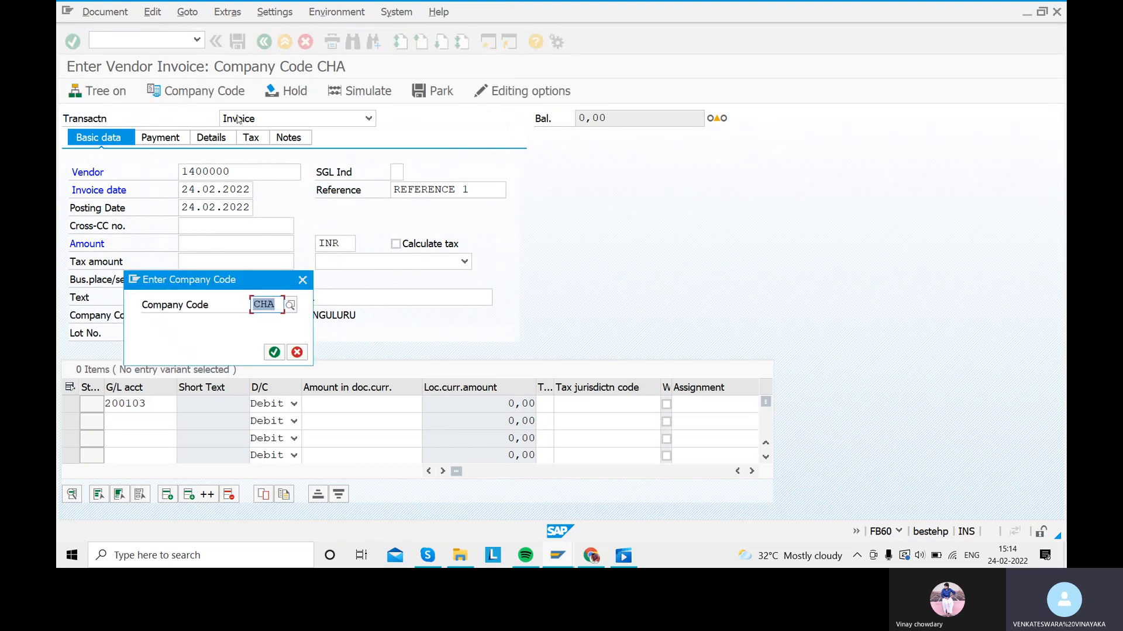
Step: Switch the invoice to company code SARA and enter vendor 1400000
text(SARA)
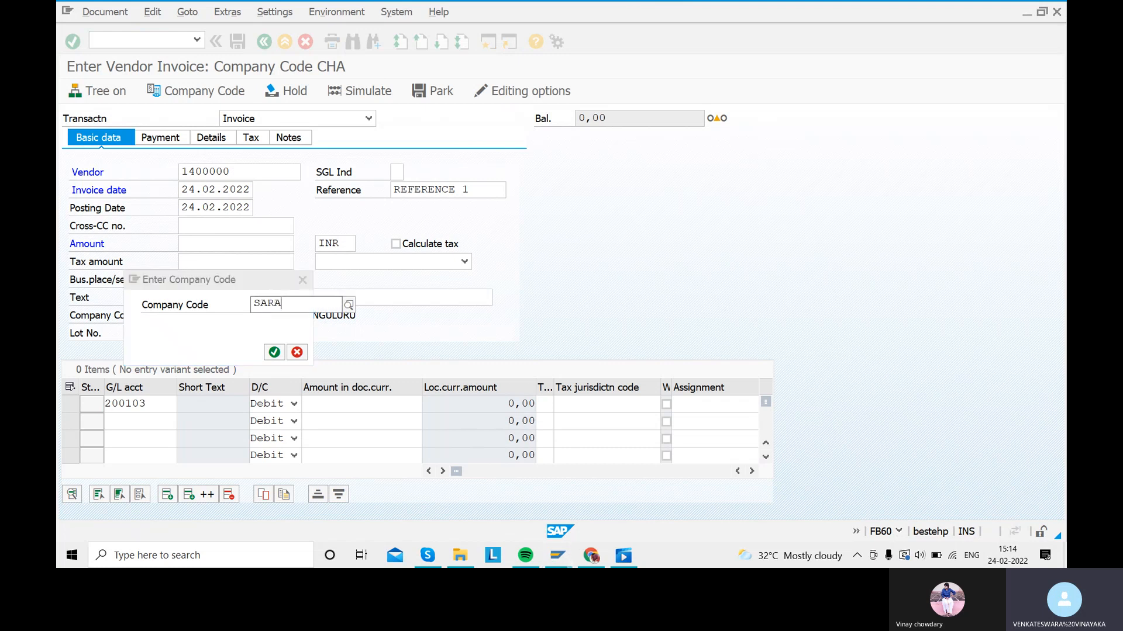
key(Return)
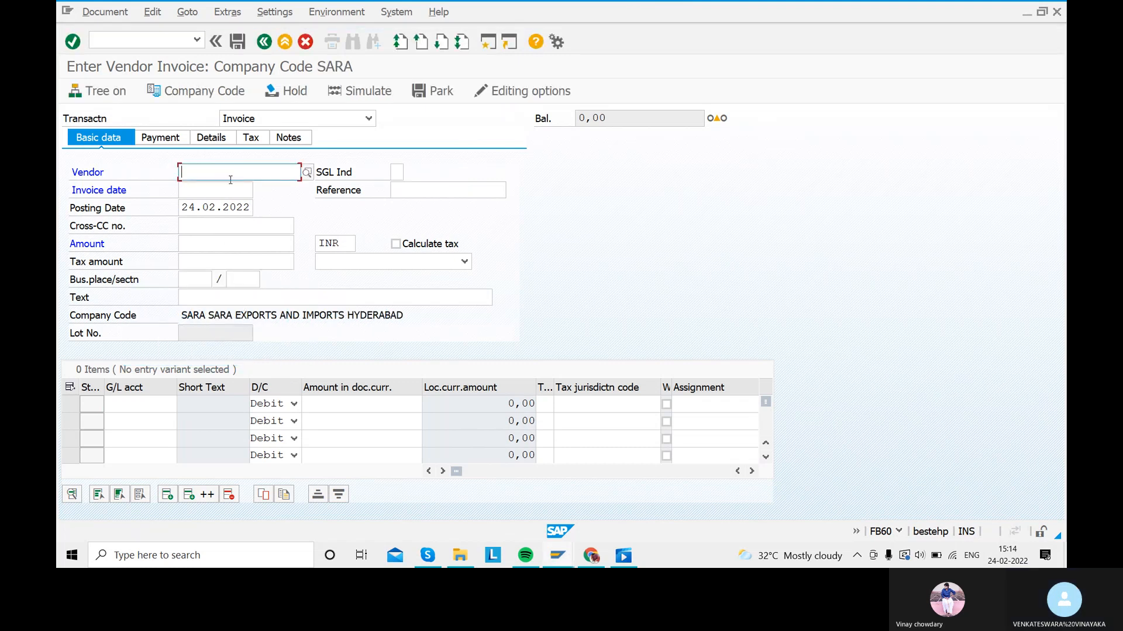
click(227, 175)
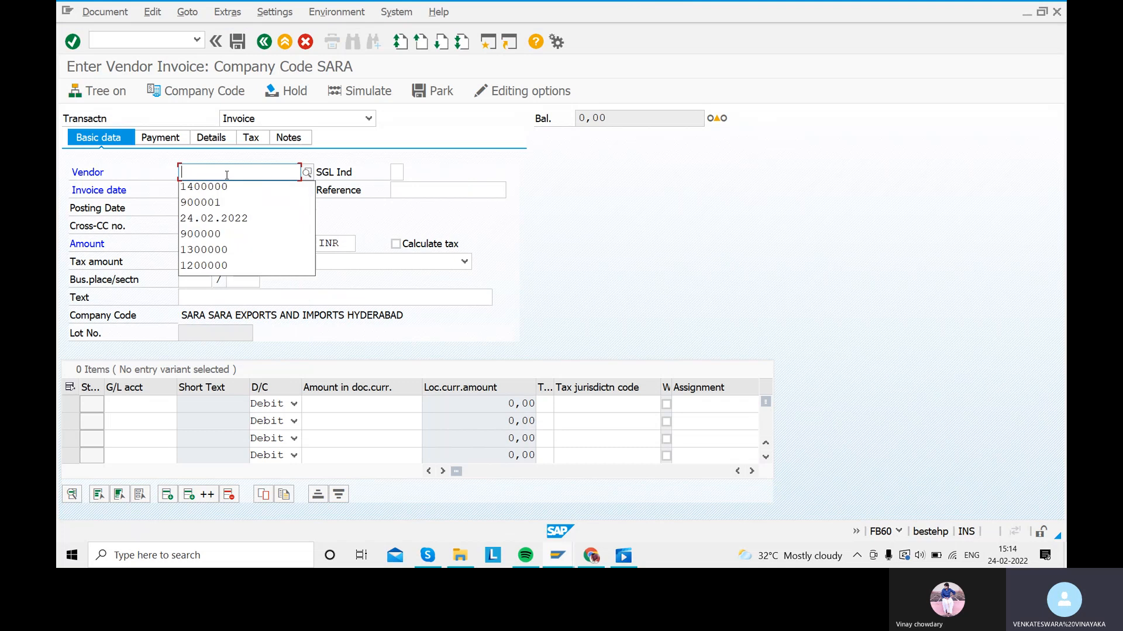
key(Down)
key(Tab)
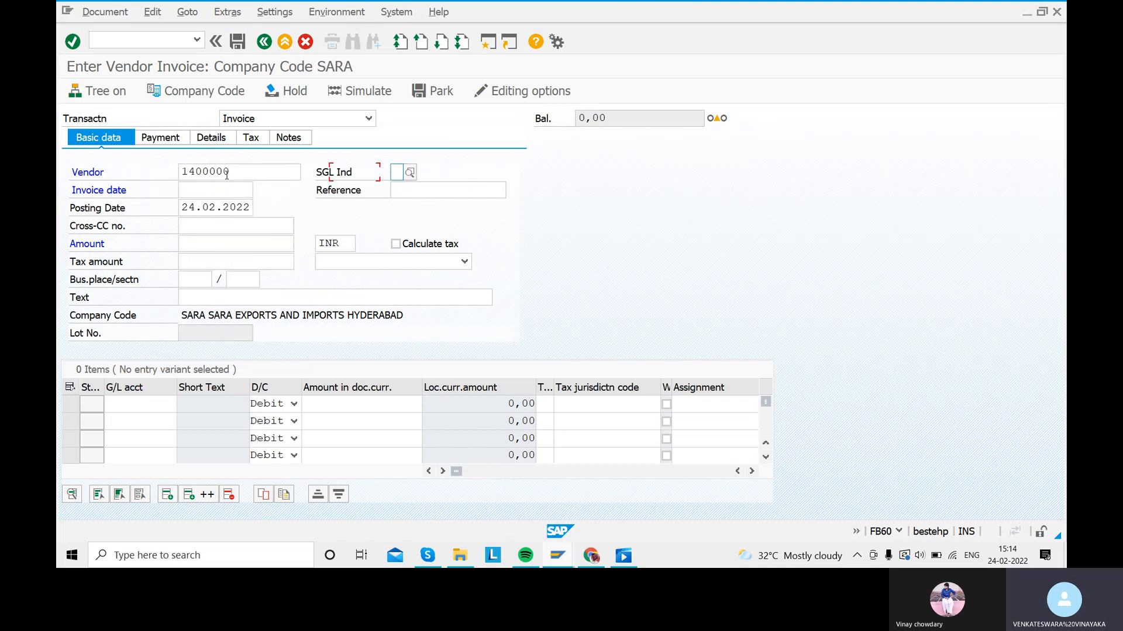
key(Tab)
key(Tab)
Step: Enter invoice date 24.02.2022, reference REFERENCE 5 and amount 200000
click(219, 194)
text(24)
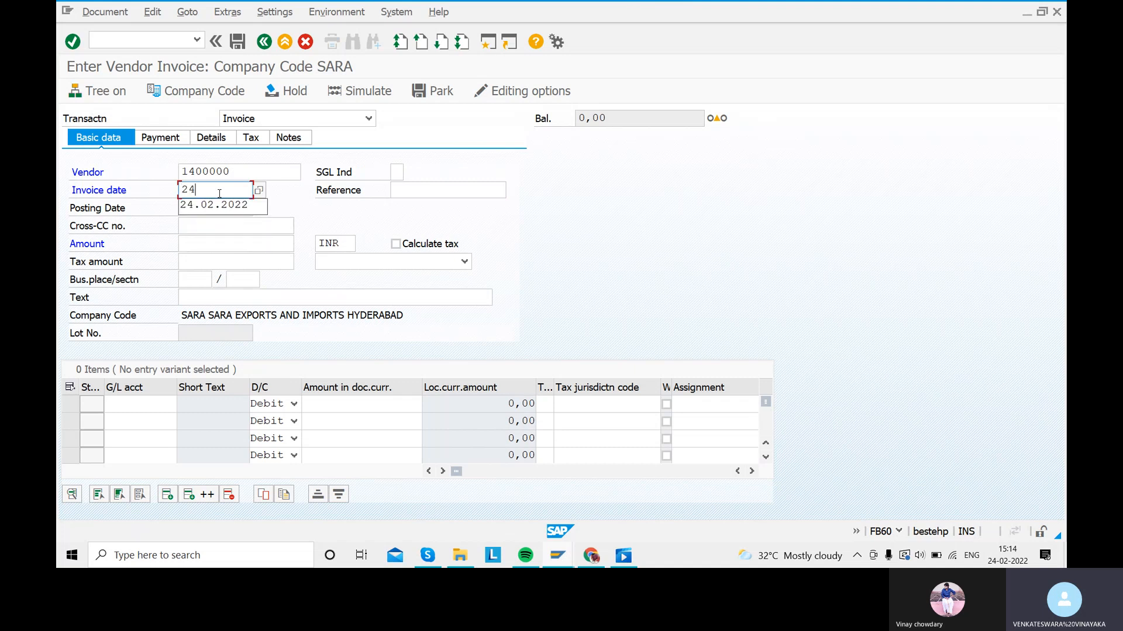
text(.02.2022)
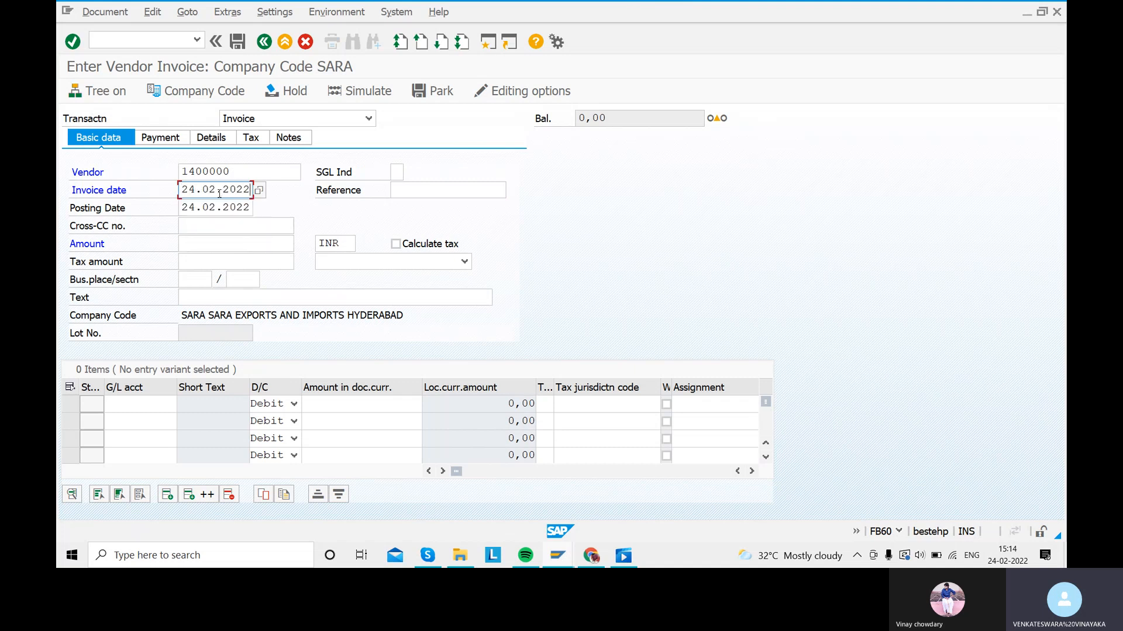
click(432, 195)
text(RE)
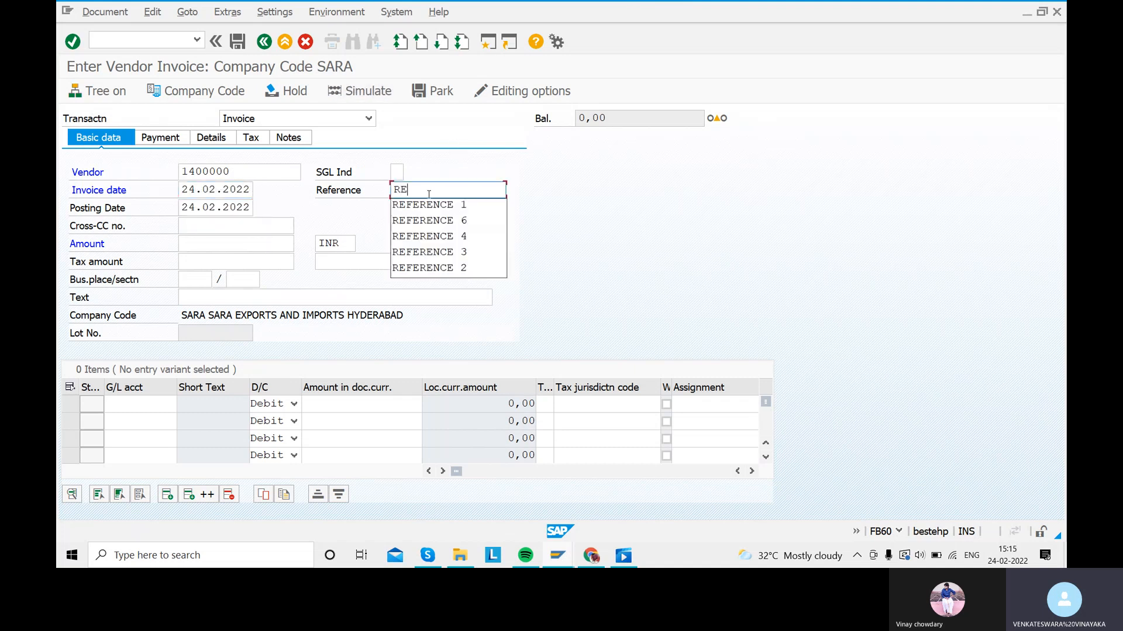
text(FERENCE 5)
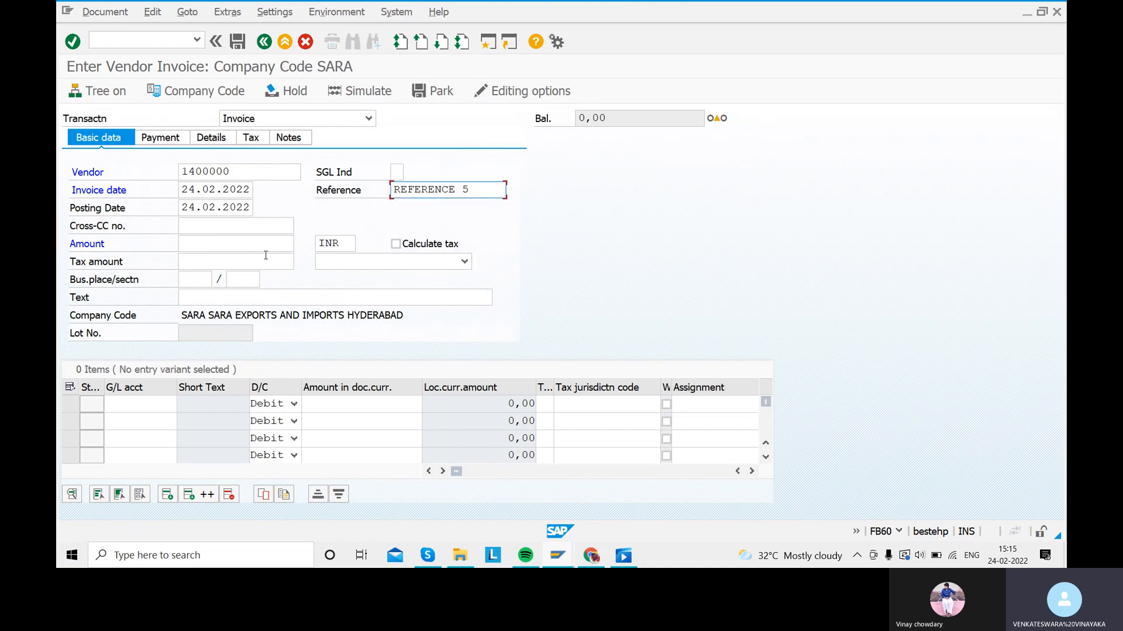
click(212, 241)
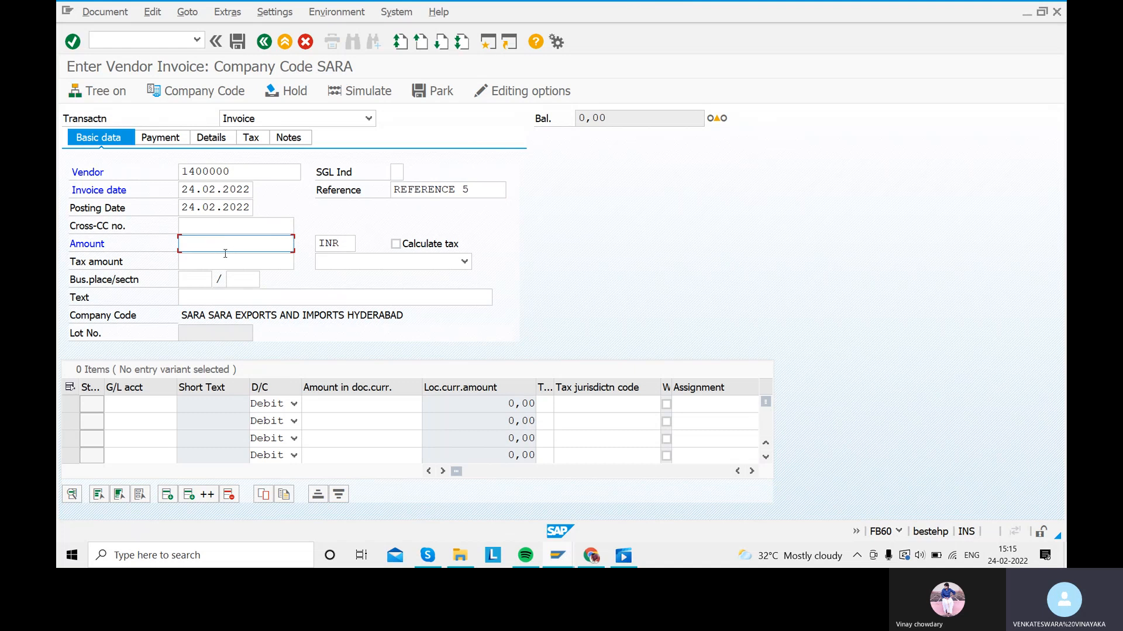
text(200000)
Step: Set the document text to PURCHASING RAW MATERIAL from earlier entries
click(220, 297)
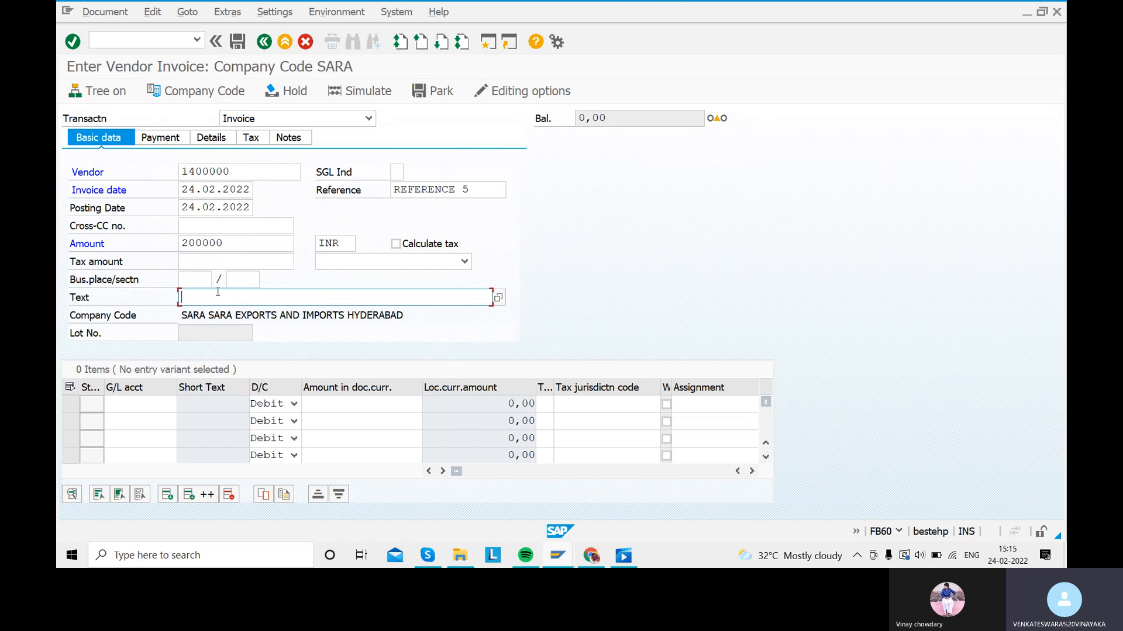
click(218, 292)
key(Down)
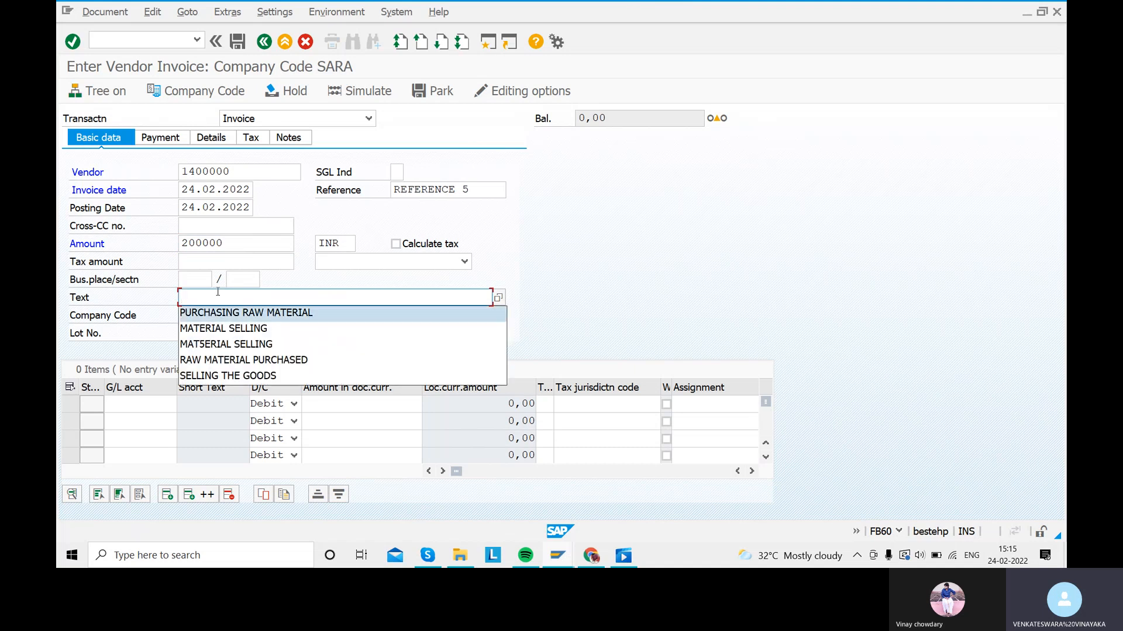
key(Return)
Step: Put raw material account 200102 with its amount on the first line and check the entry
click(143, 402)
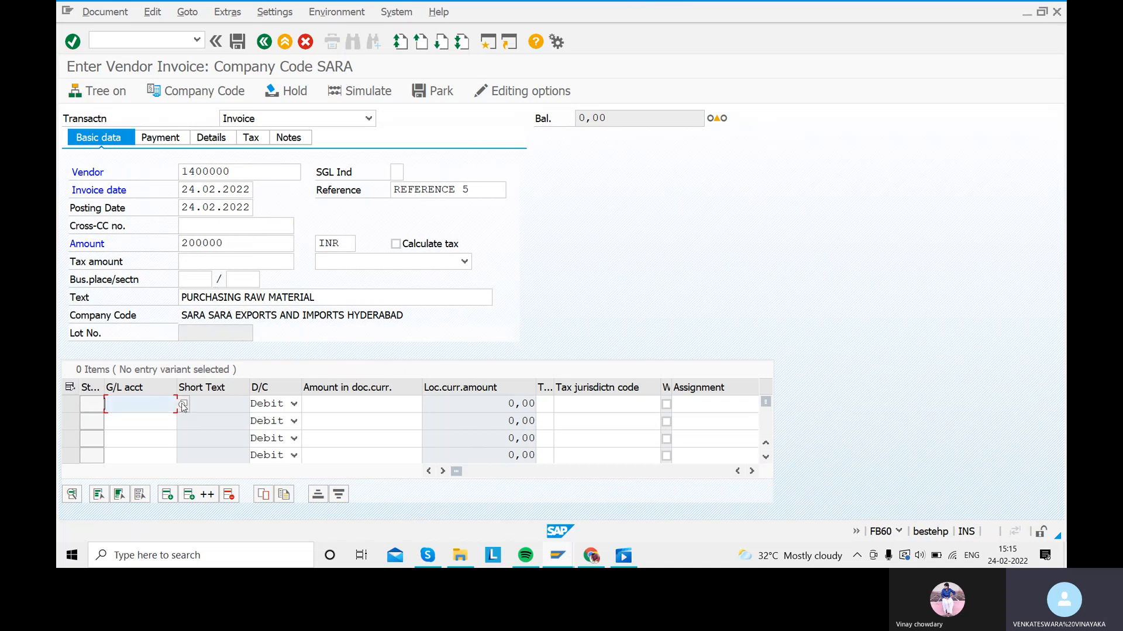
click(184, 404)
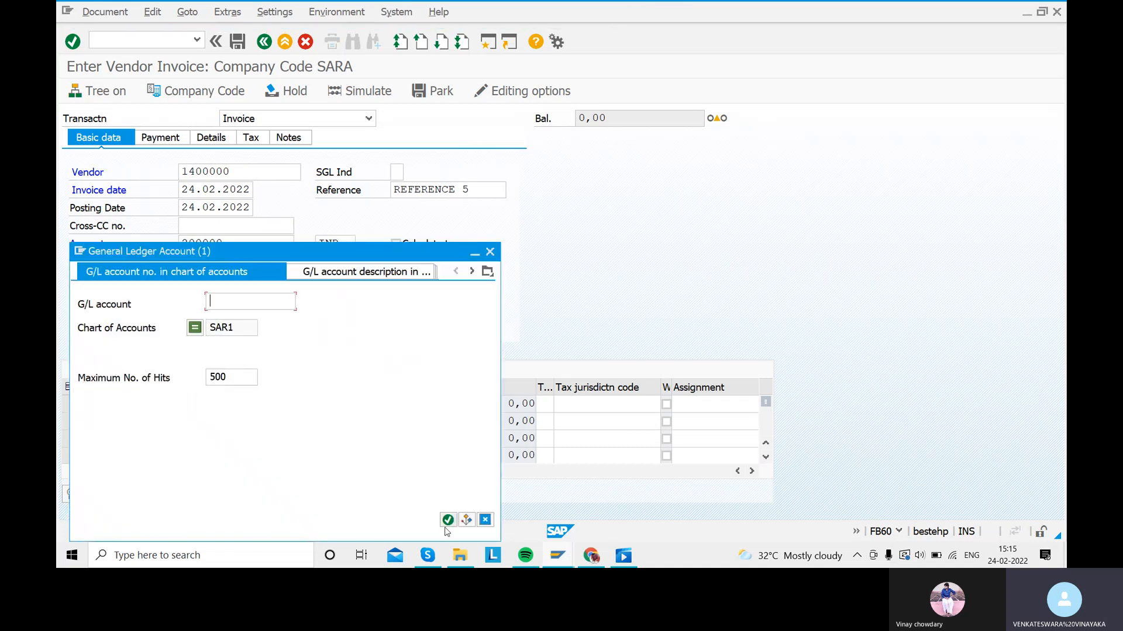
click(447, 520)
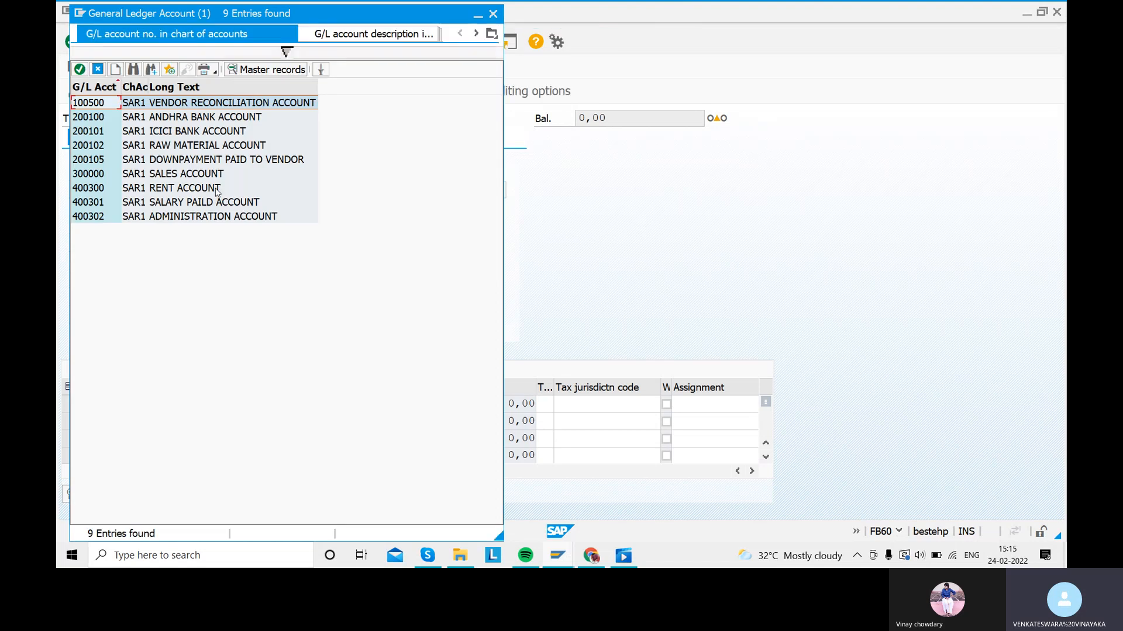
double_click(171, 146)
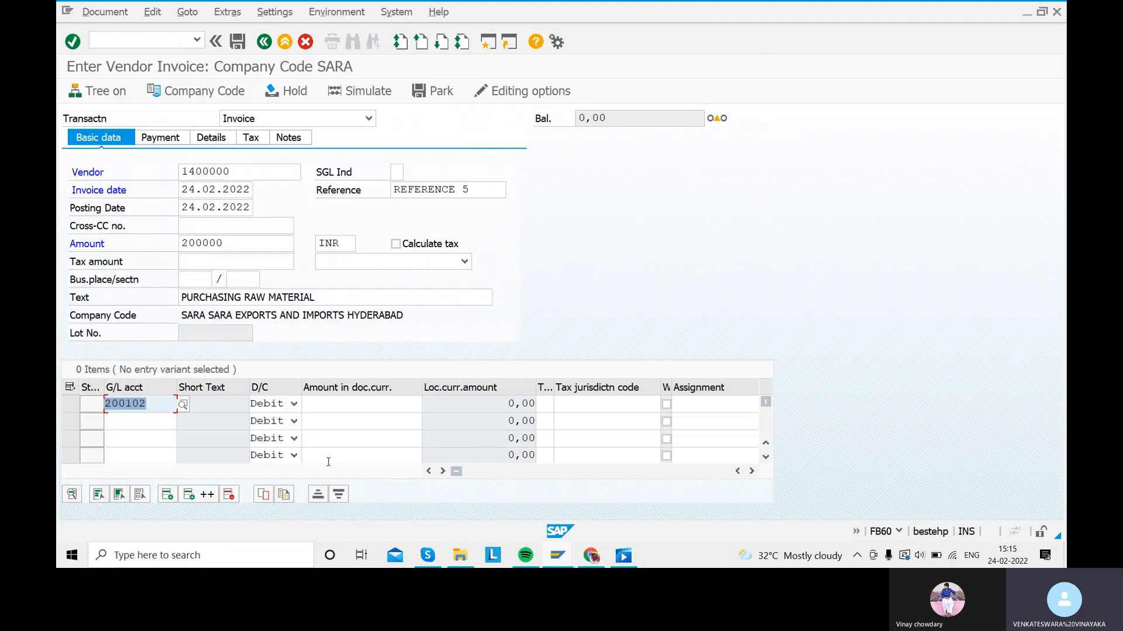
click(367, 403)
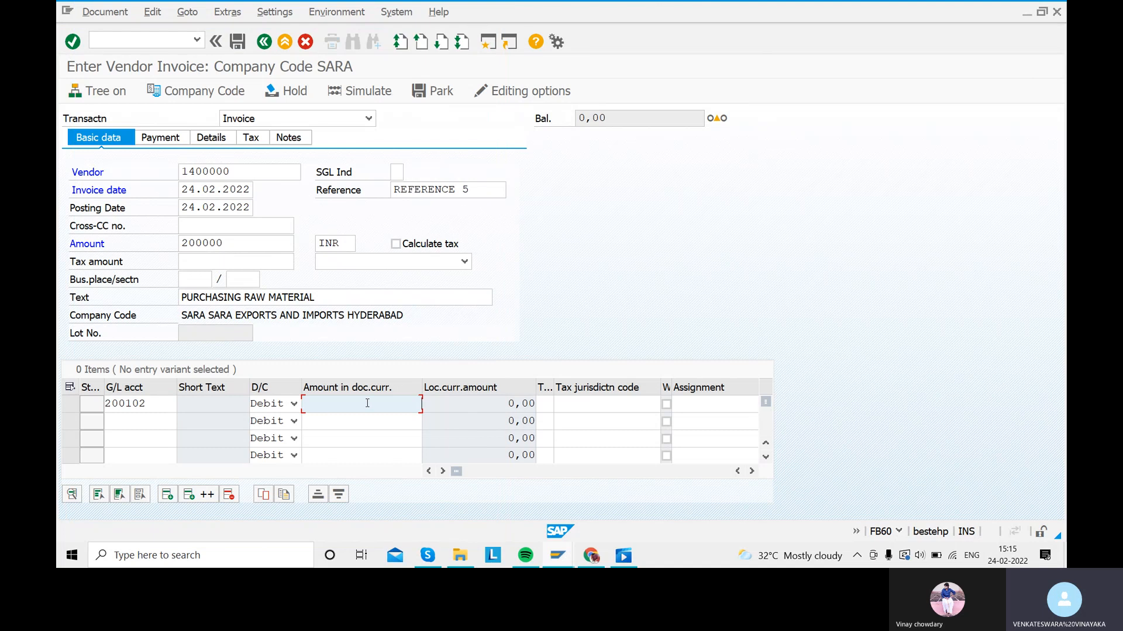
text(200000)
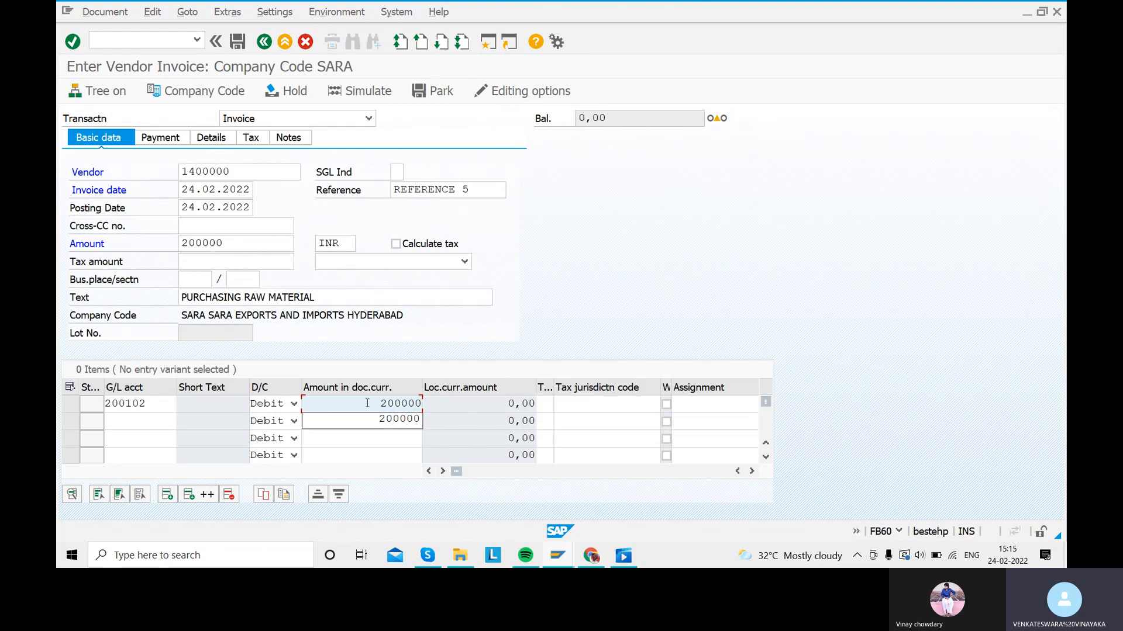
key(Return)
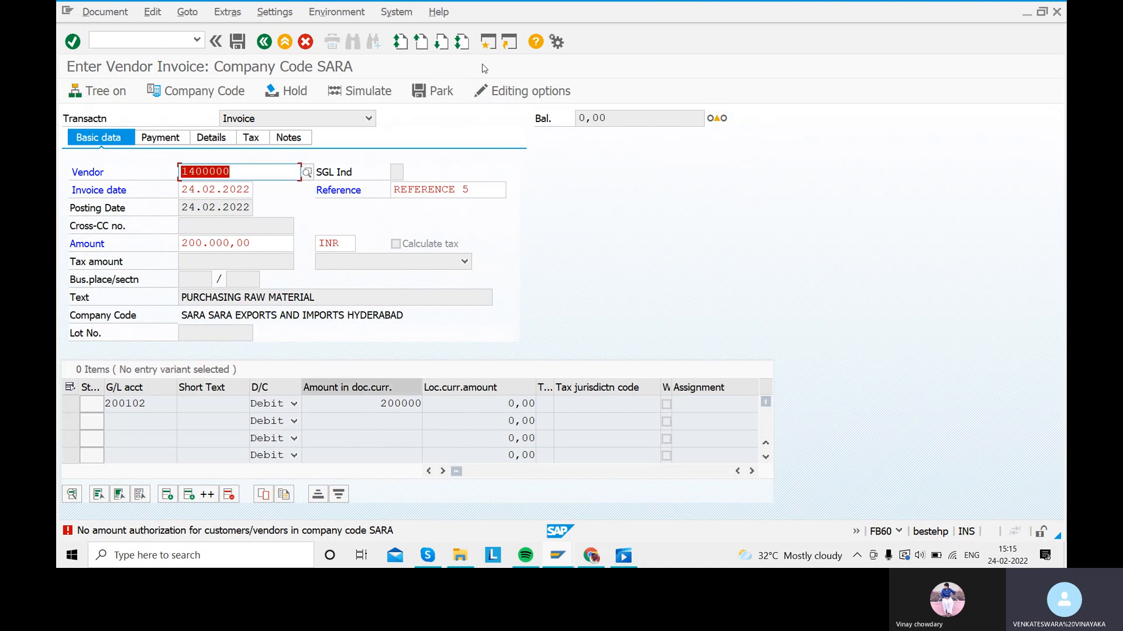
Step: In a new session, use OB57 to change the user's tolerance group to SARA and save
click(489, 41)
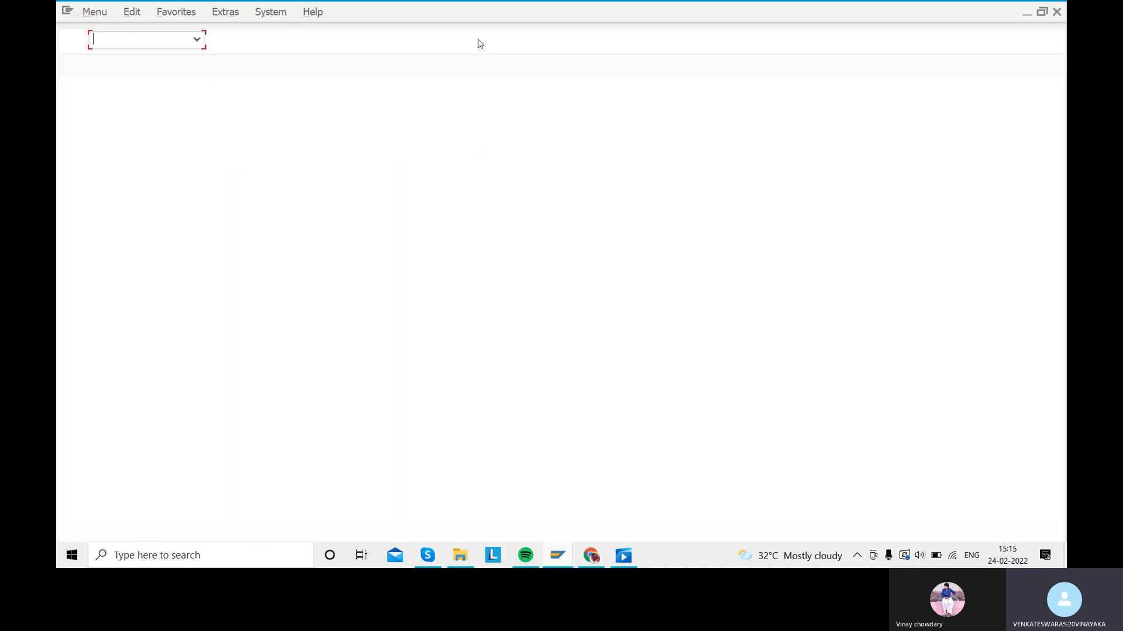
text(OB57)
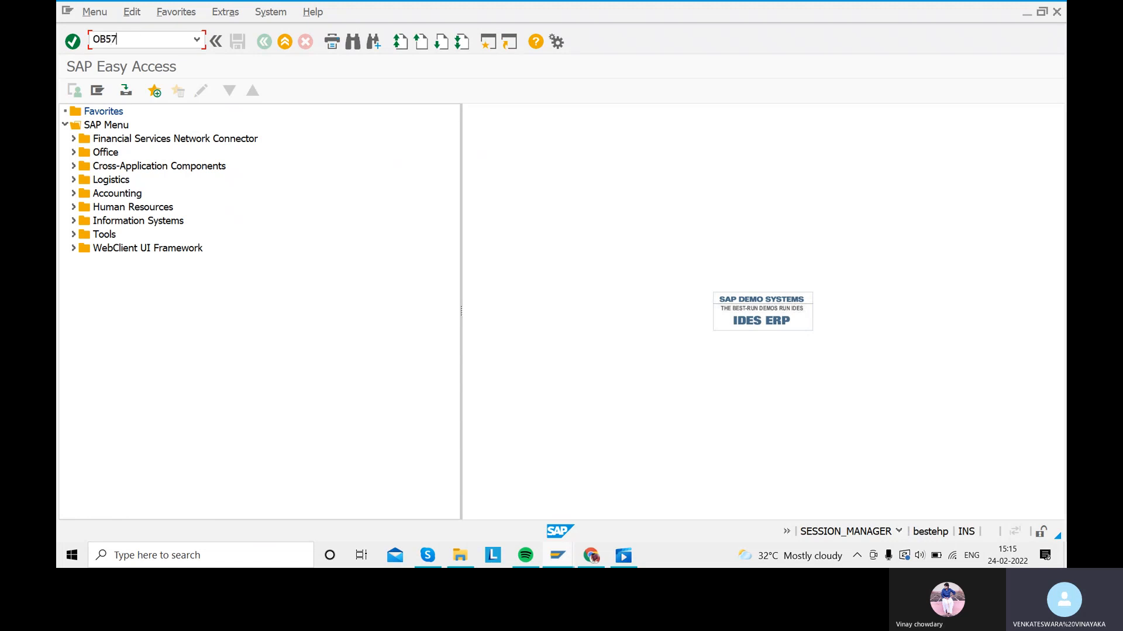
key(Return)
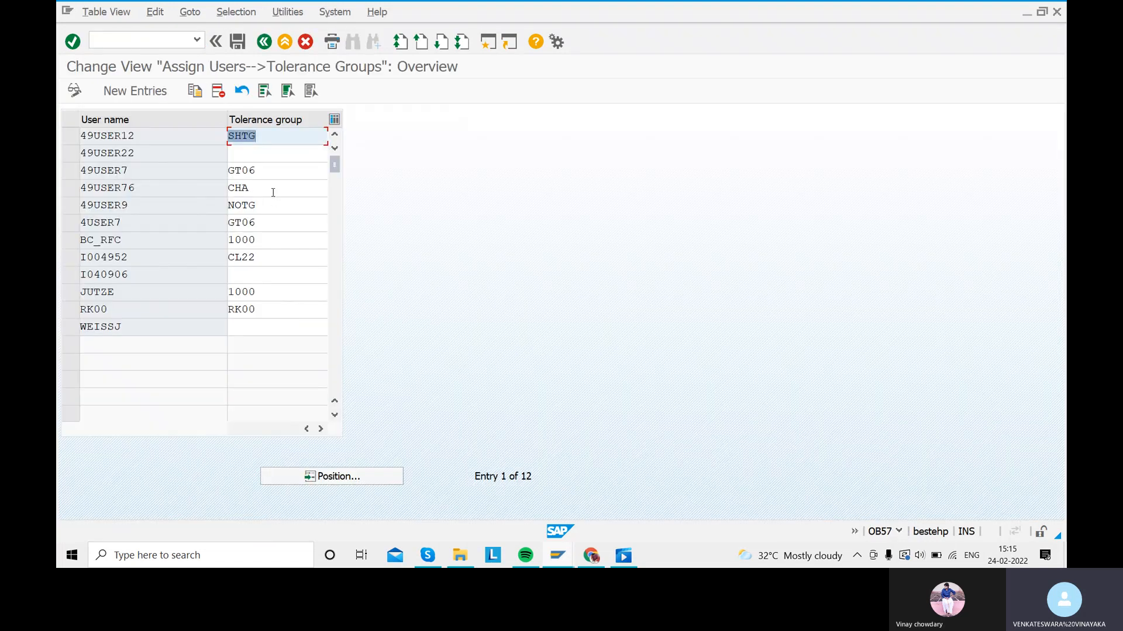
double_click(269, 187)
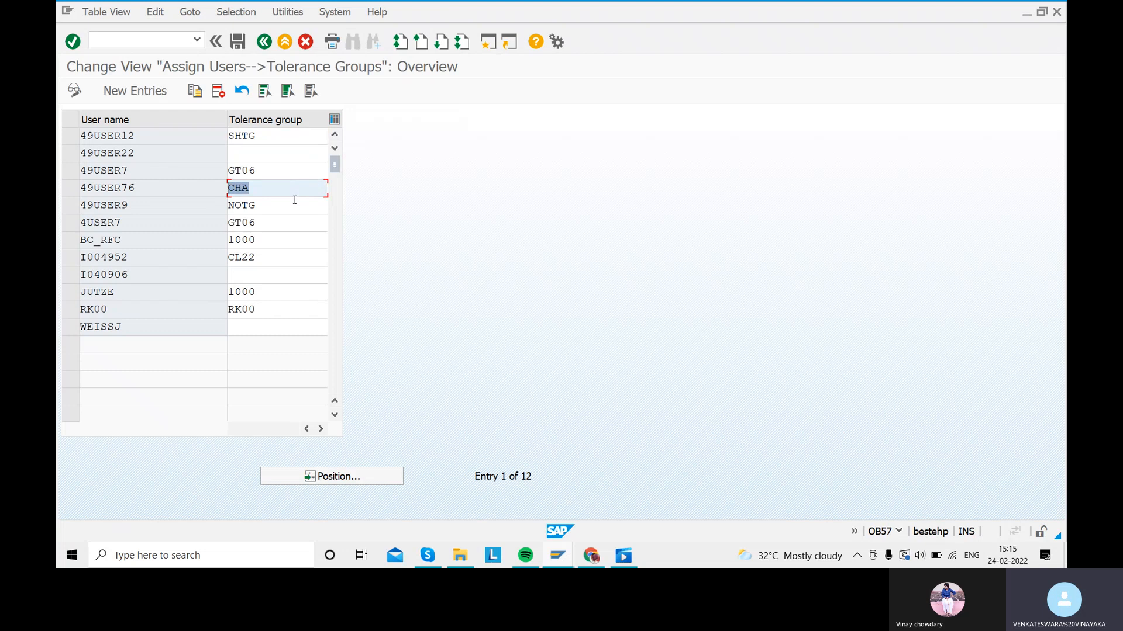
text(SARA)
click(239, 43)
click(339, 261)
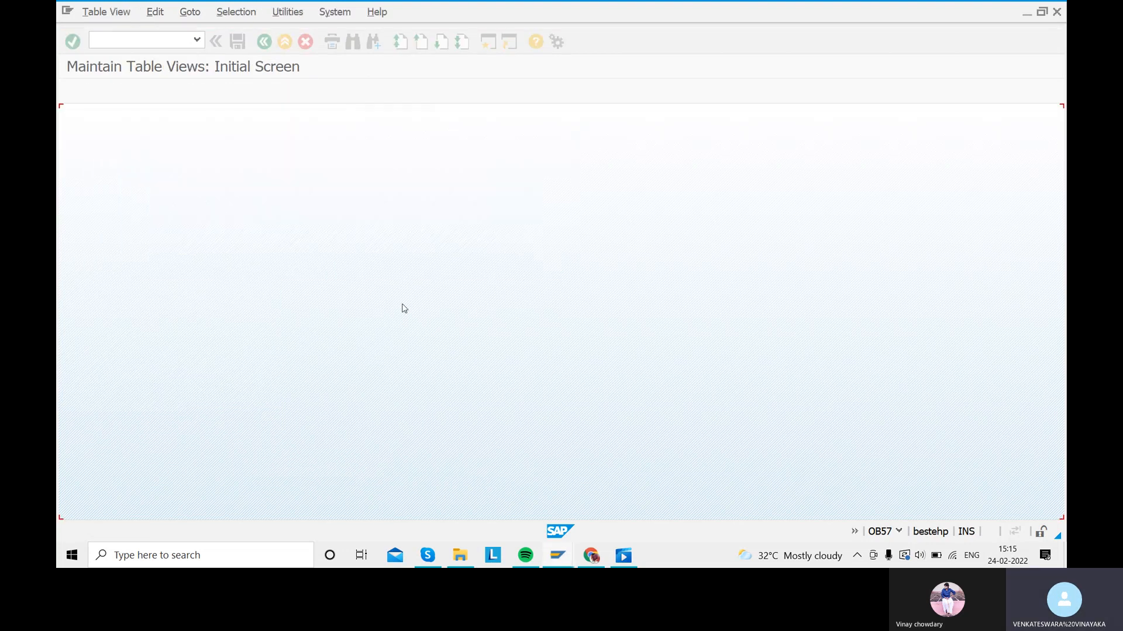
Step: Return to the vendor invoice window and recheck the entry
mouse_move(563, 557)
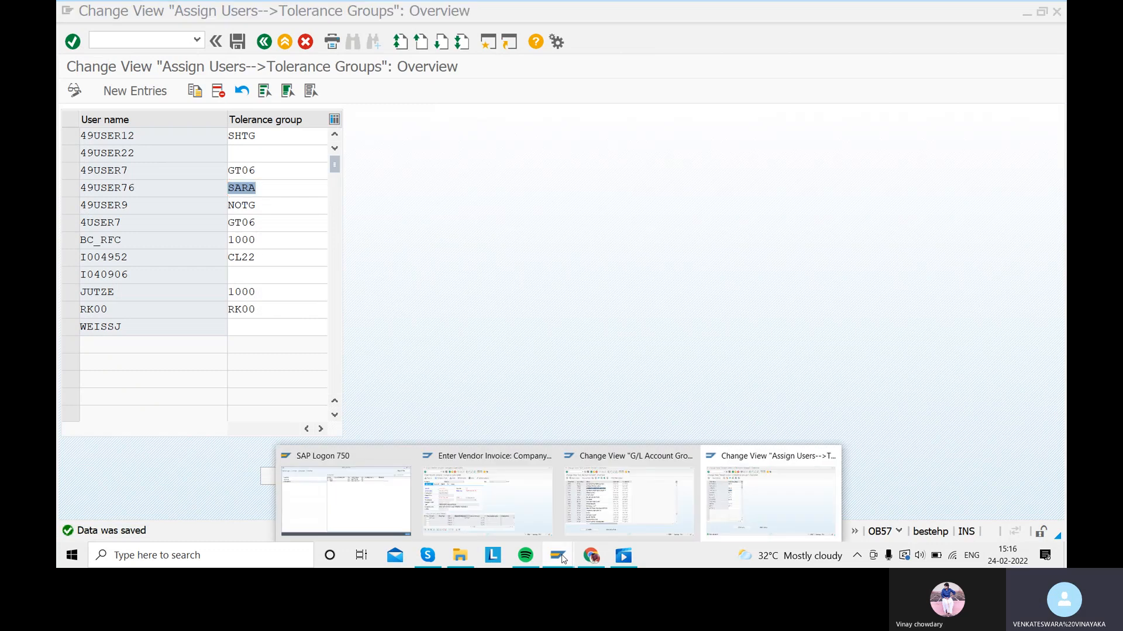
click(531, 524)
key(Return)
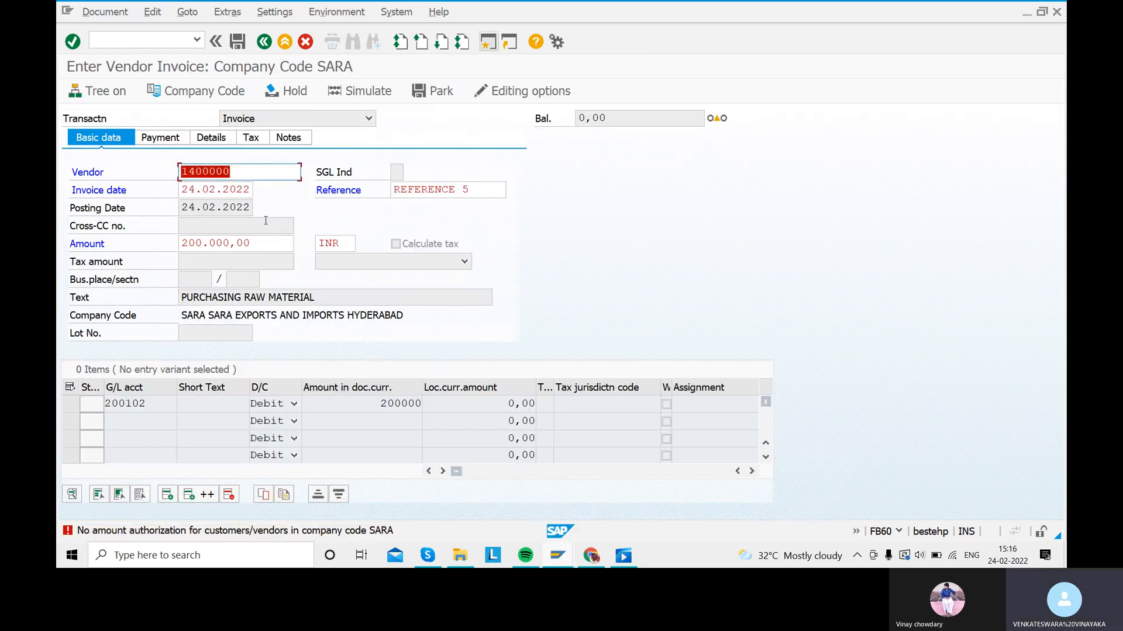
Step: Discard the invoice and re-enter vendor 1400000 and invoice date 24.02.2022
click(303, 42)
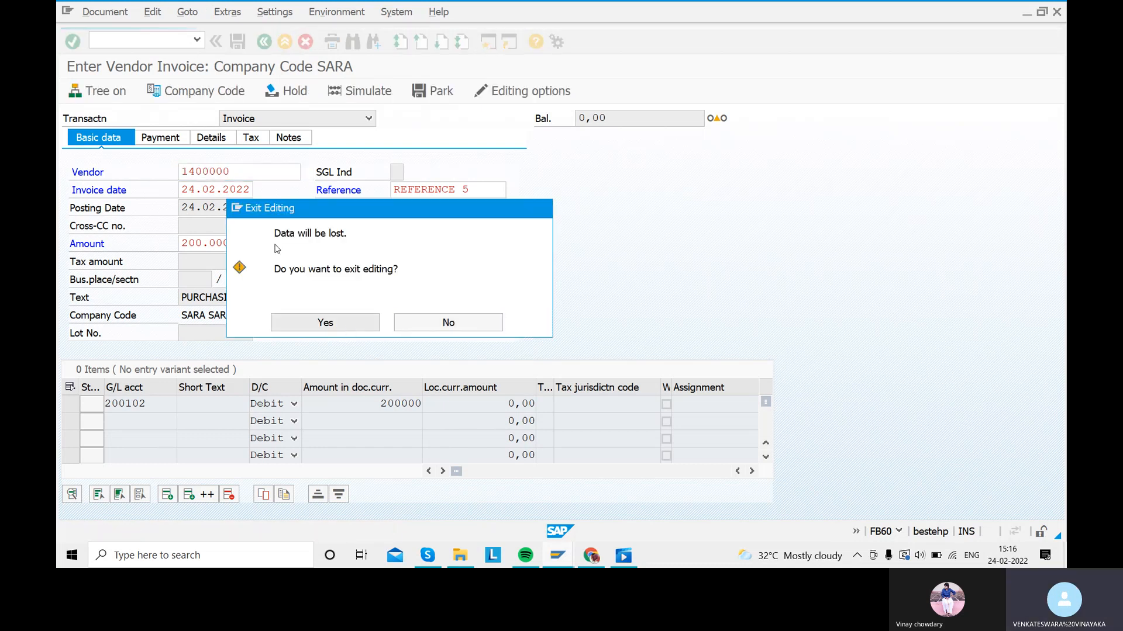
key(Return)
click(229, 175)
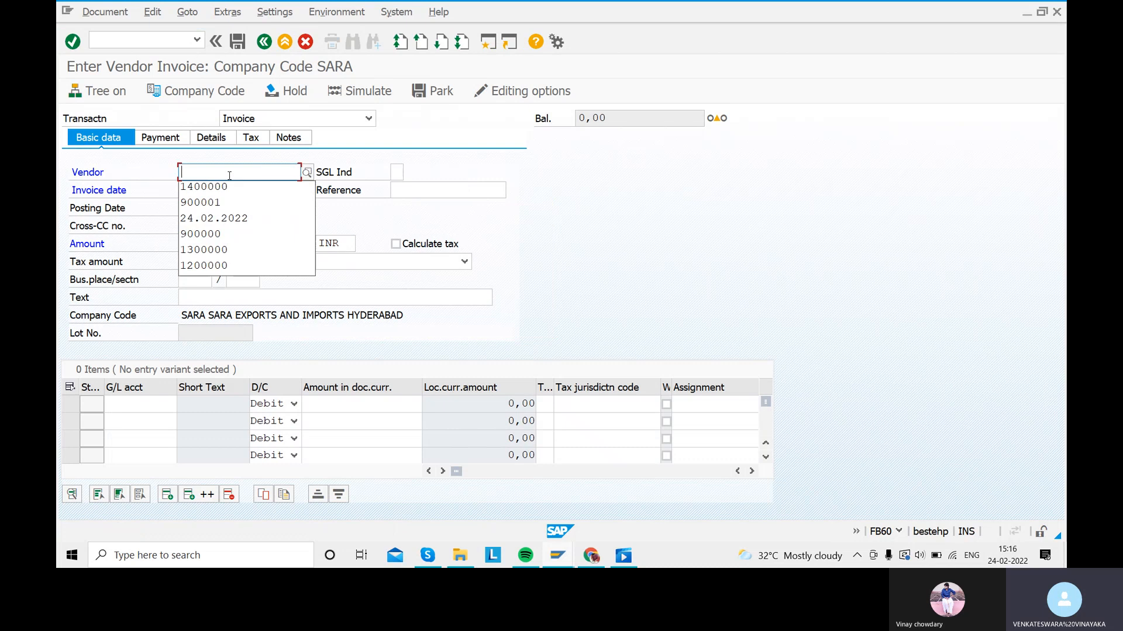
key(Down)
key(Return)
key(Tab)
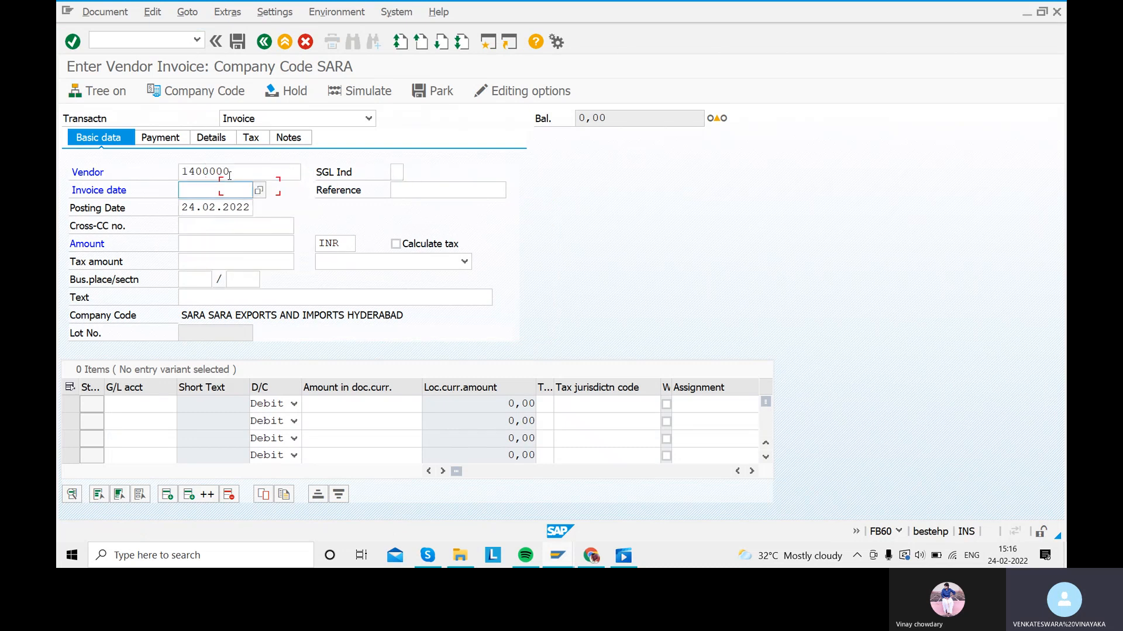
key(Down)
Step: Re-enter reference REFERENCE 5, amount 200000 and text PURCHASING RAW MATERIAL
key(Down)
key(Return)
key(Tab)
key(Down)
key(Down)
key(Return)
key(Tab)
key(Tab)
key(Tab)
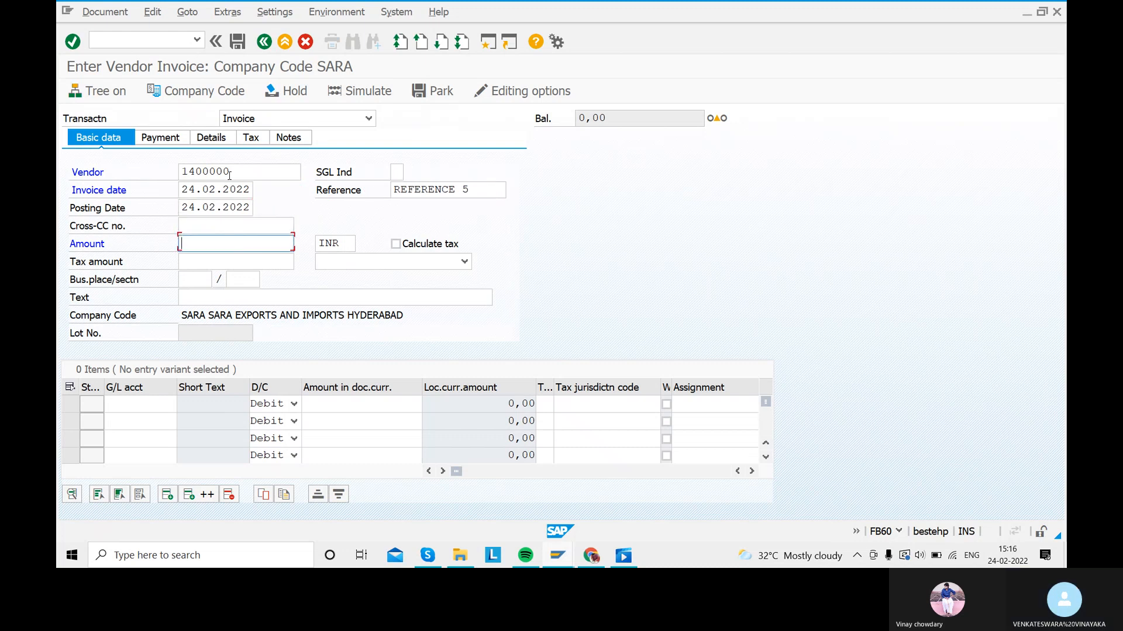
key(Down)
key(Down)
key(Return)
key(Tab)
key(Tab)
key(Tab)
key(Tab)
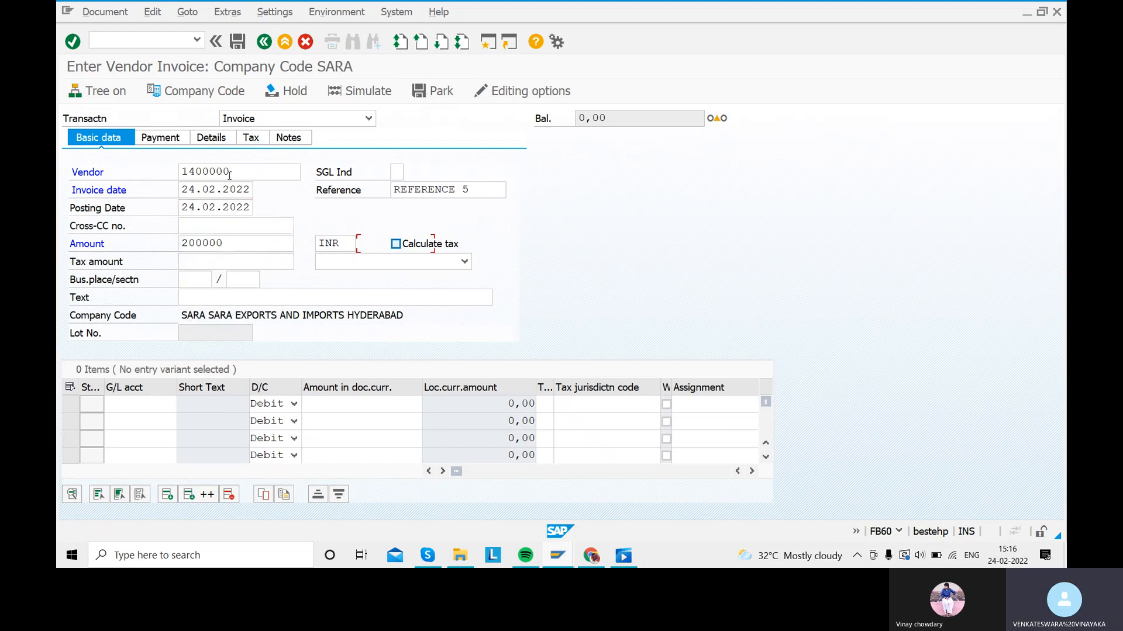
key(Tab)
key(Tab)
key(Tab)
key(Down)
key(Down)
key(Return)
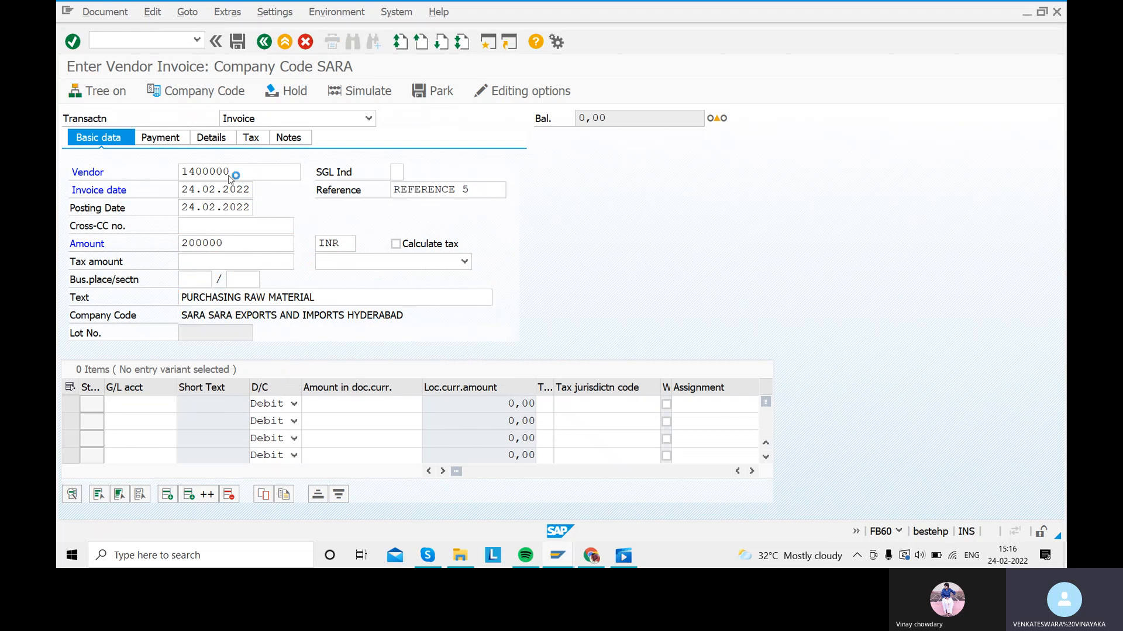
Step: Add a 200000 debit line on raw material account 200102, balancing to zero
key(F3)
click(436, 324)
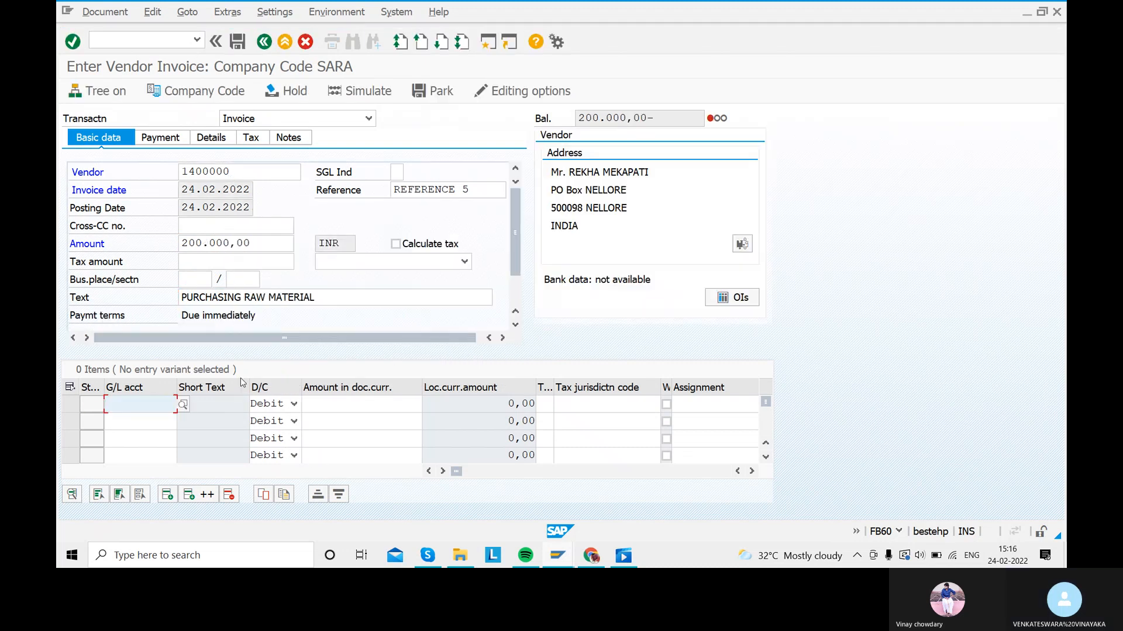
click(184, 404)
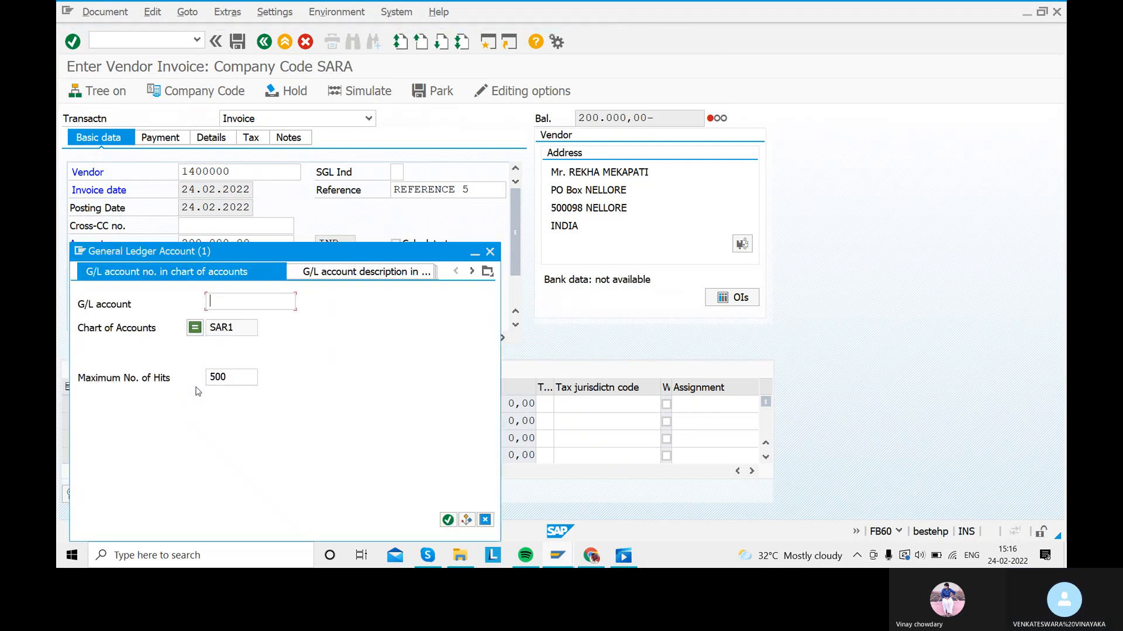
click(448, 520)
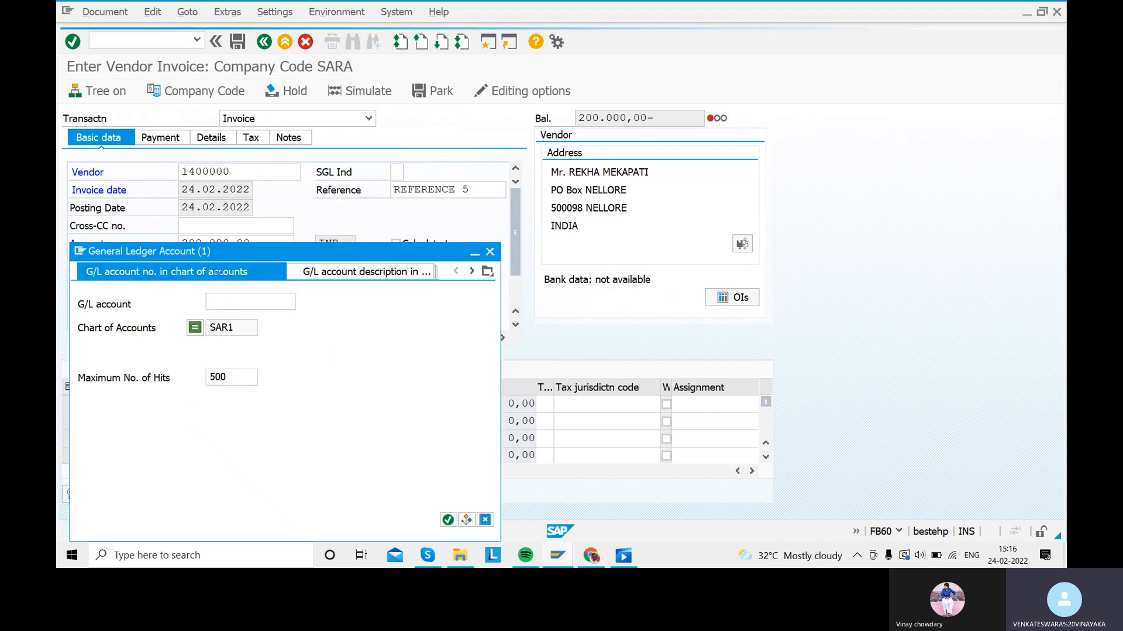
double_click(176, 145)
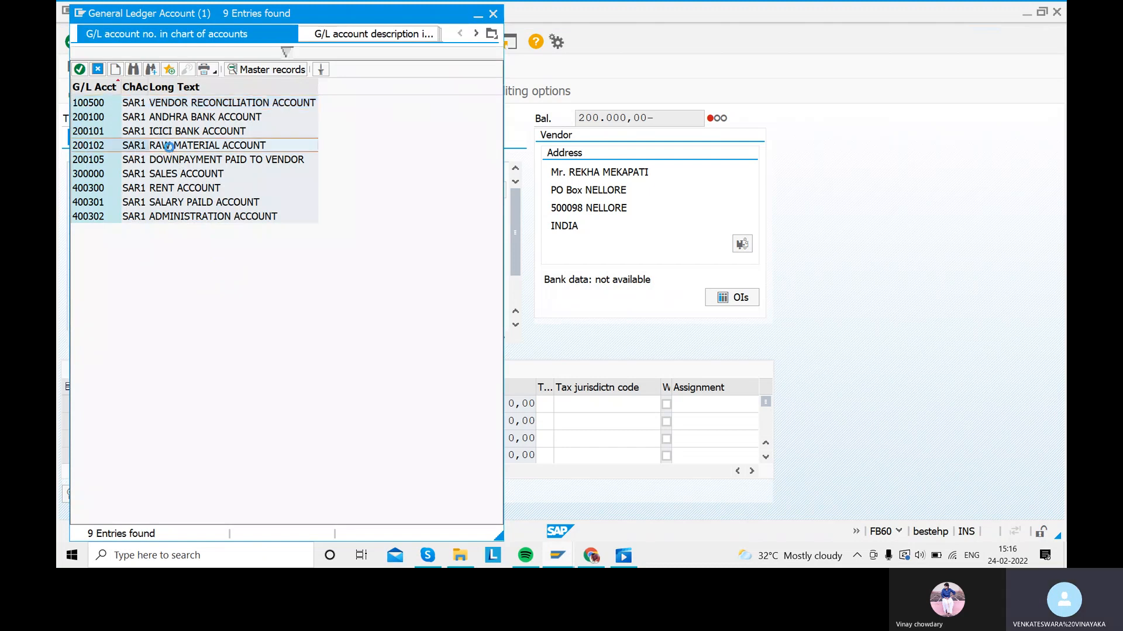
click(363, 408)
text(200000)
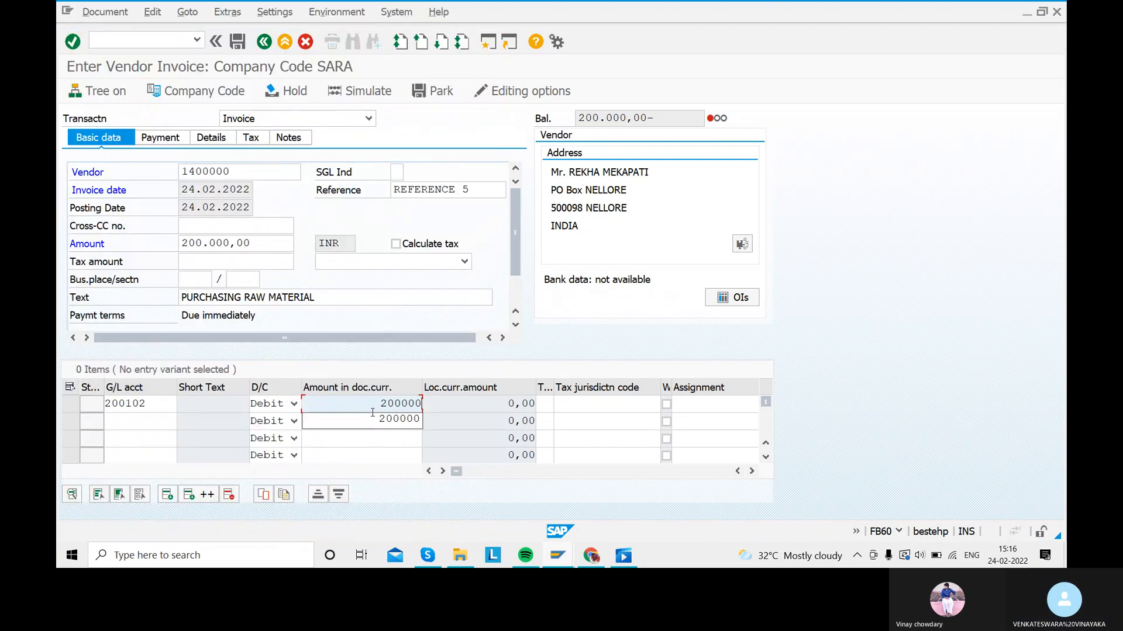
key(Return)
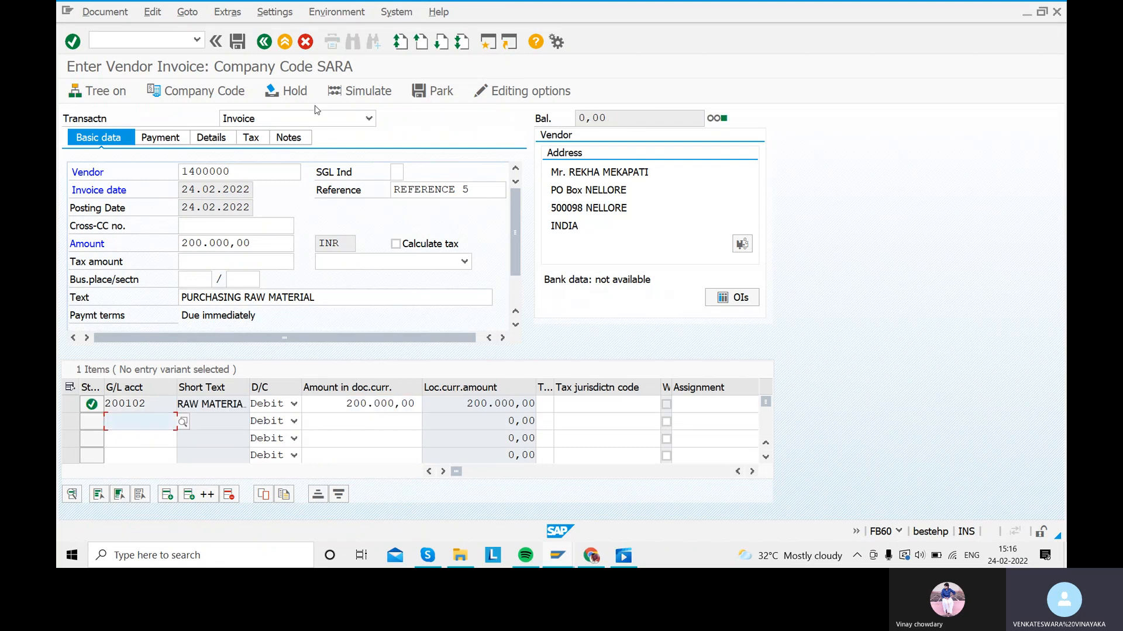
Step: Simulate the invoice, review its two line items, and post it as document 601
click(359, 100)
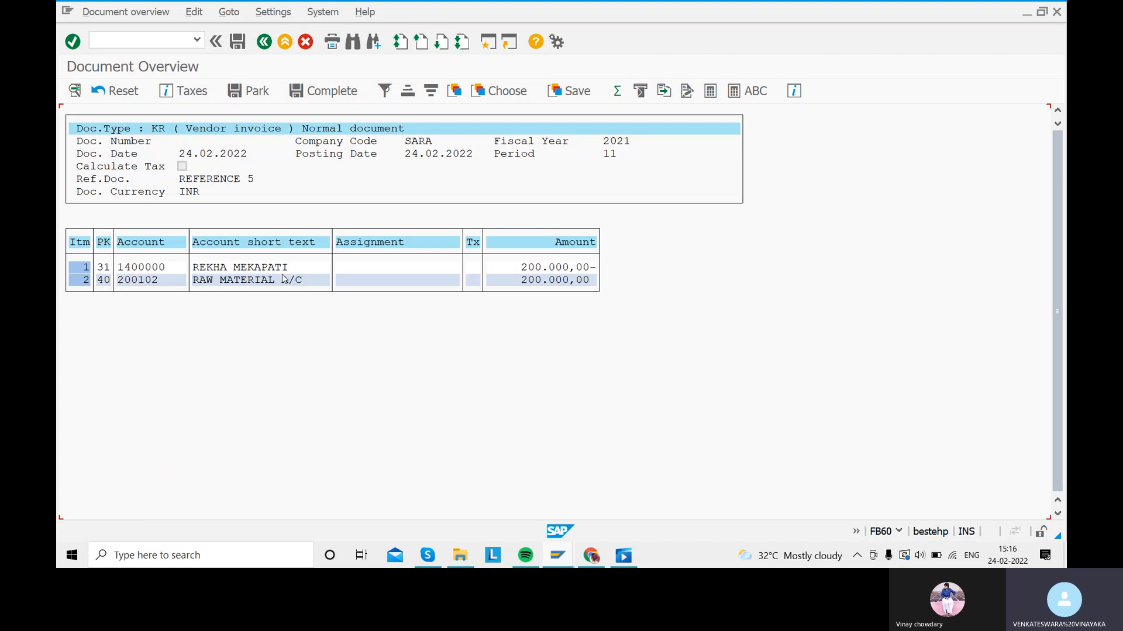
click(127, 13)
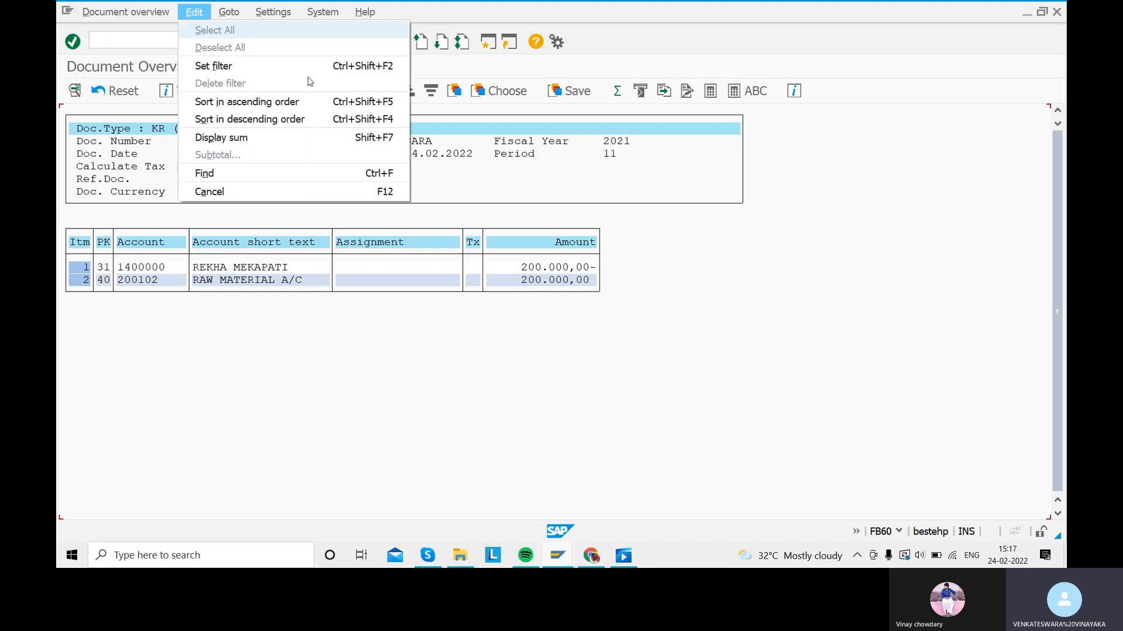
click(353, 360)
click(239, 46)
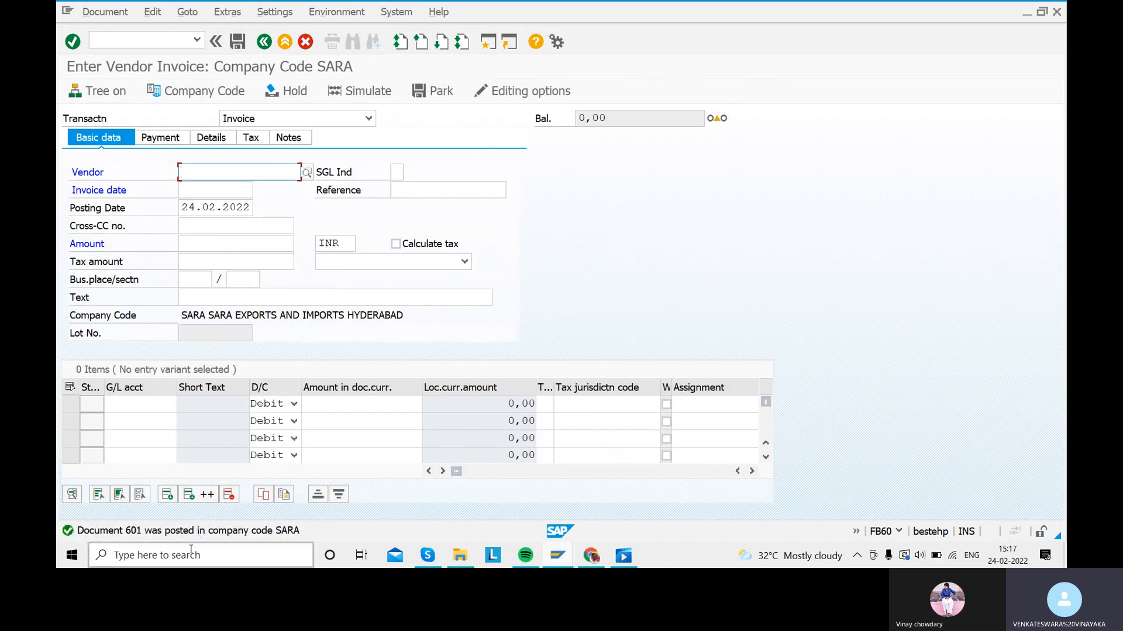
Step: Leave invoice entry and open the vendor line item display with /NFBL1
click(264, 42)
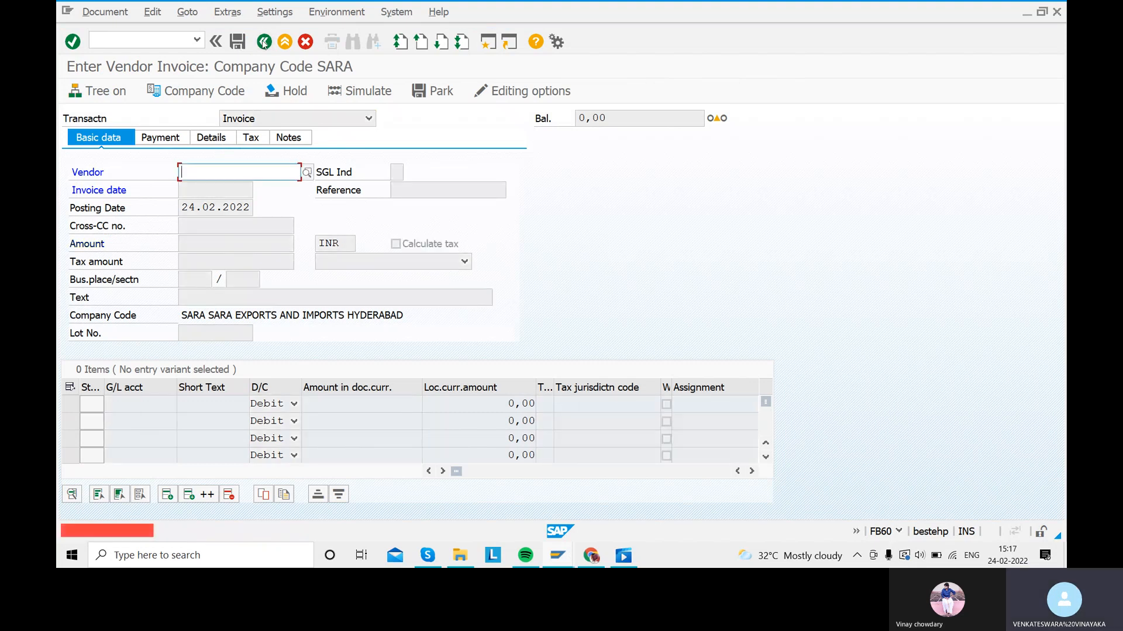
click(155, 38)
text(/NFBL1)
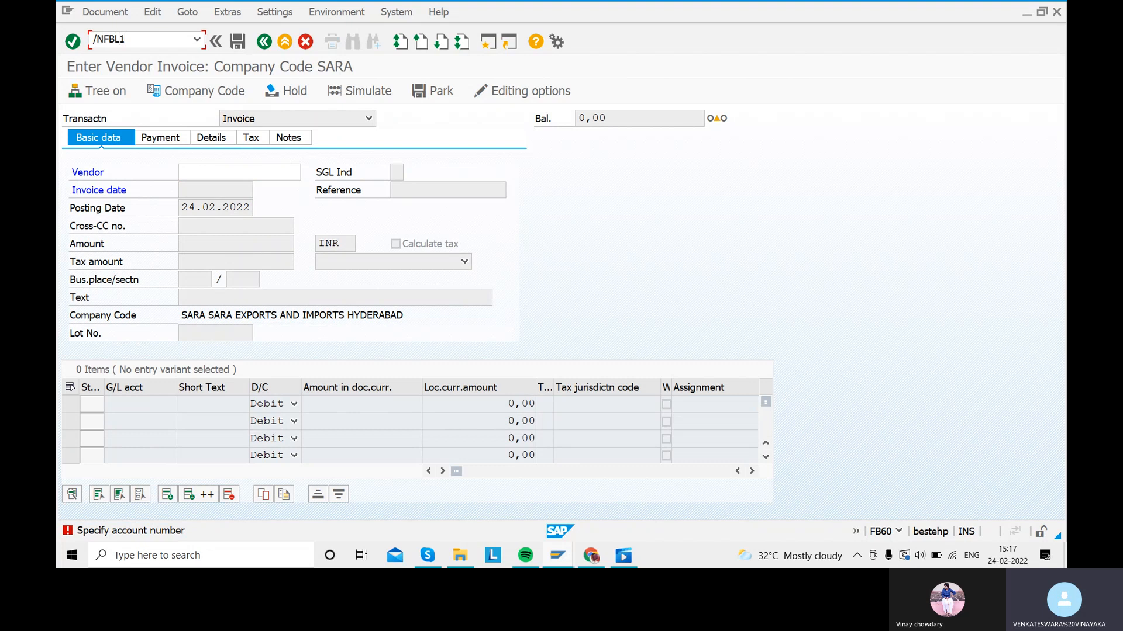
key(Return)
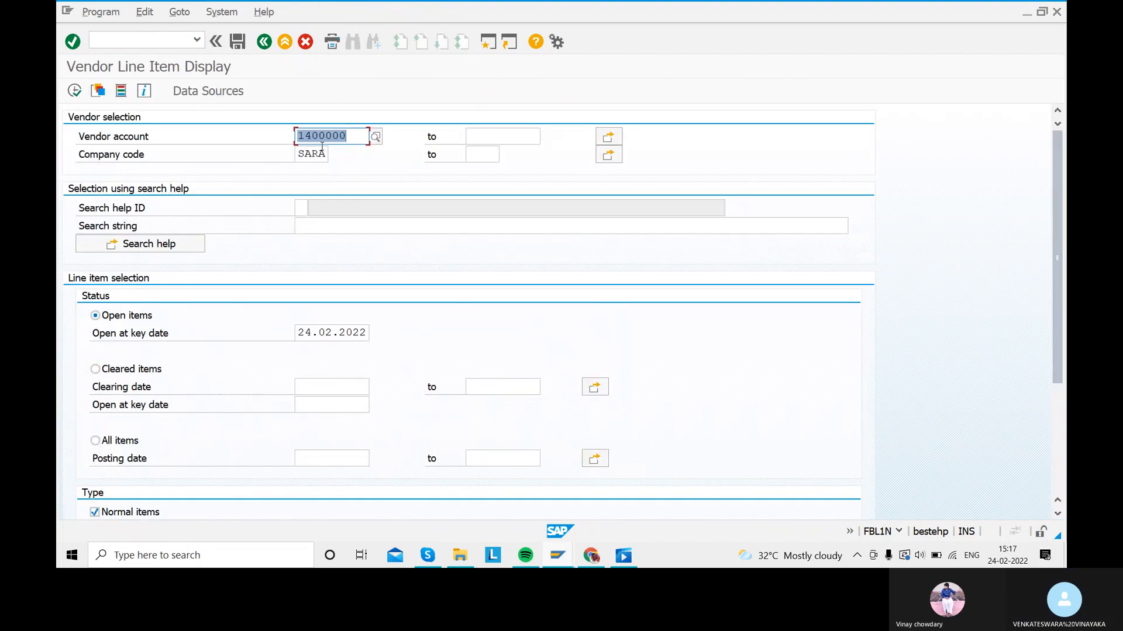
Step: Run the report for vendor 1400000, review open item 601 for 200.000,00 INR, and go back
click(214, 142)
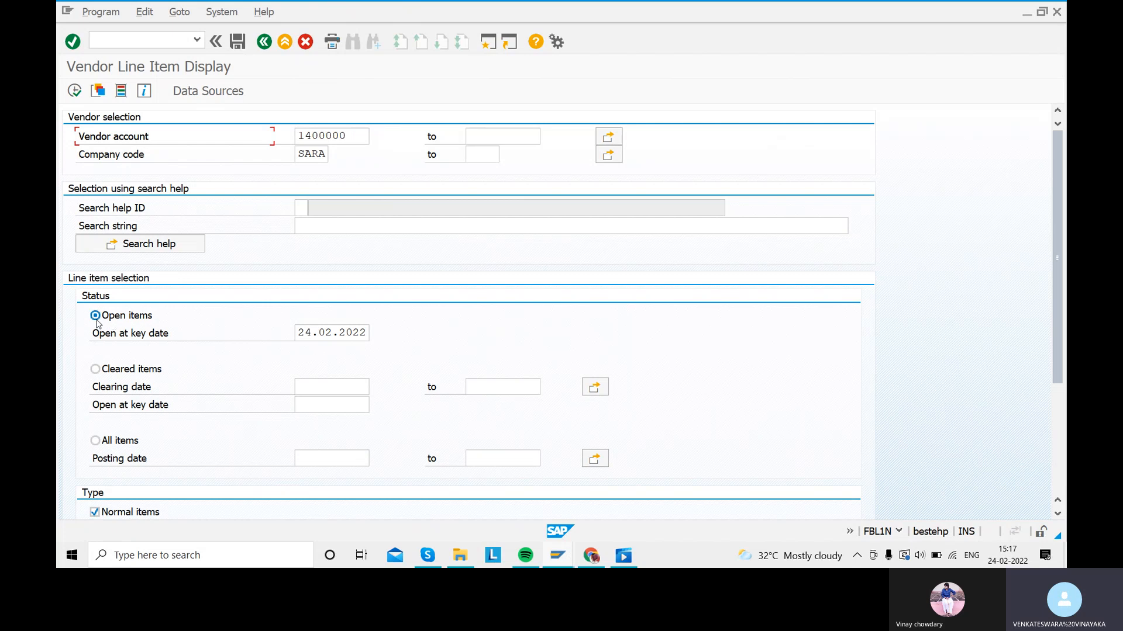
click(74, 91)
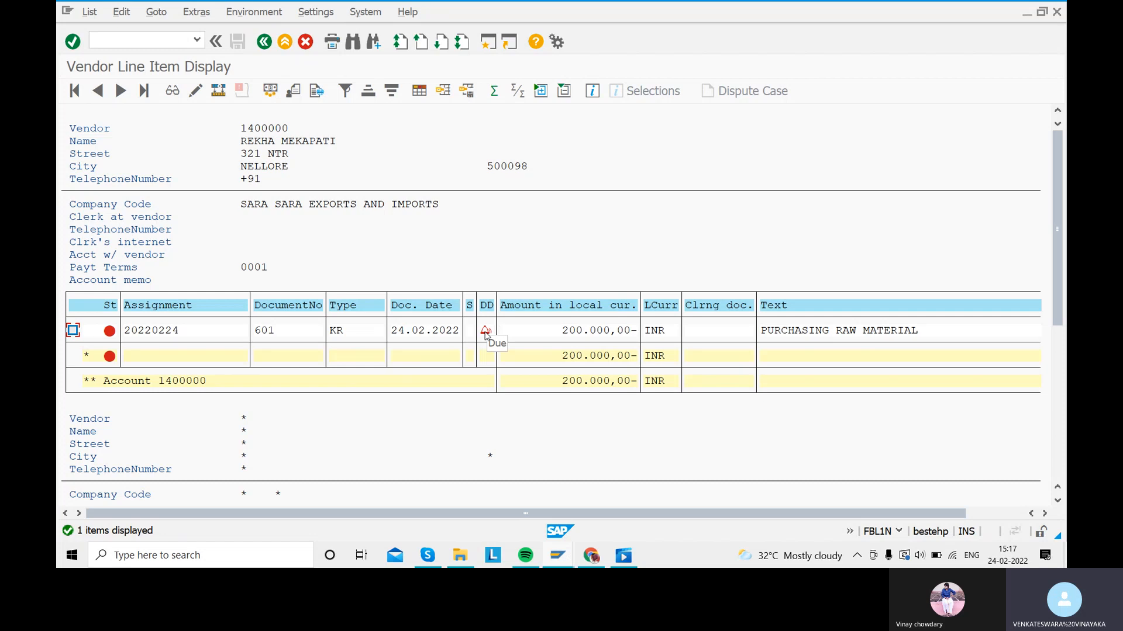
click(264, 42)
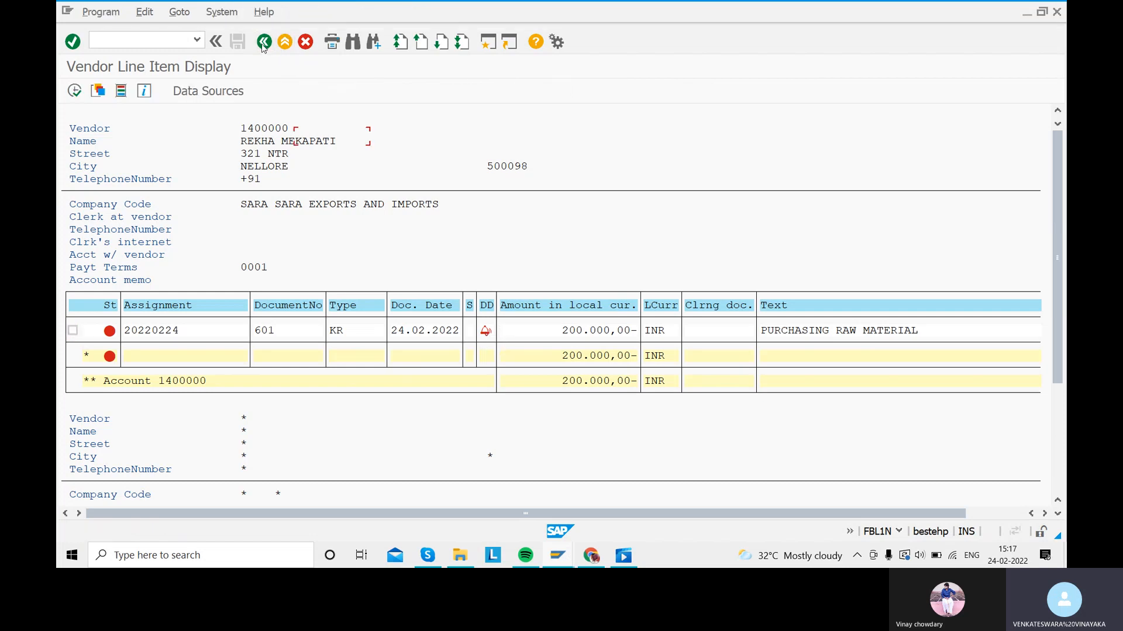
click(264, 42)
click(263, 42)
Step: Start an F-53 outgoing payment dated 24.02.2022 with reference REFERENCE 6
text(F-53)
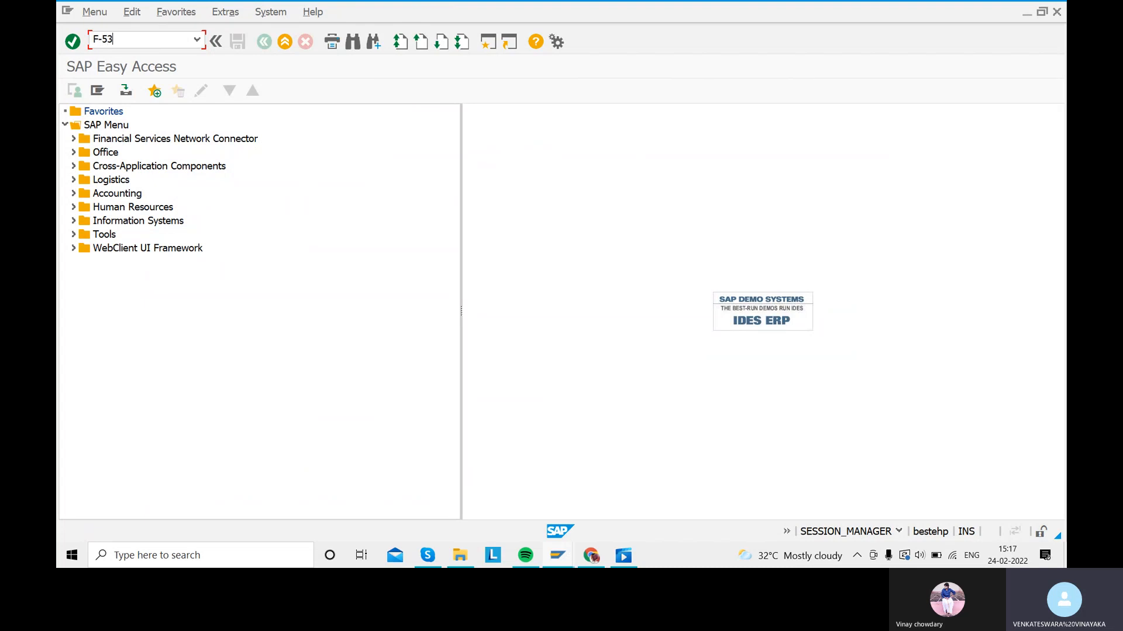
key(Return)
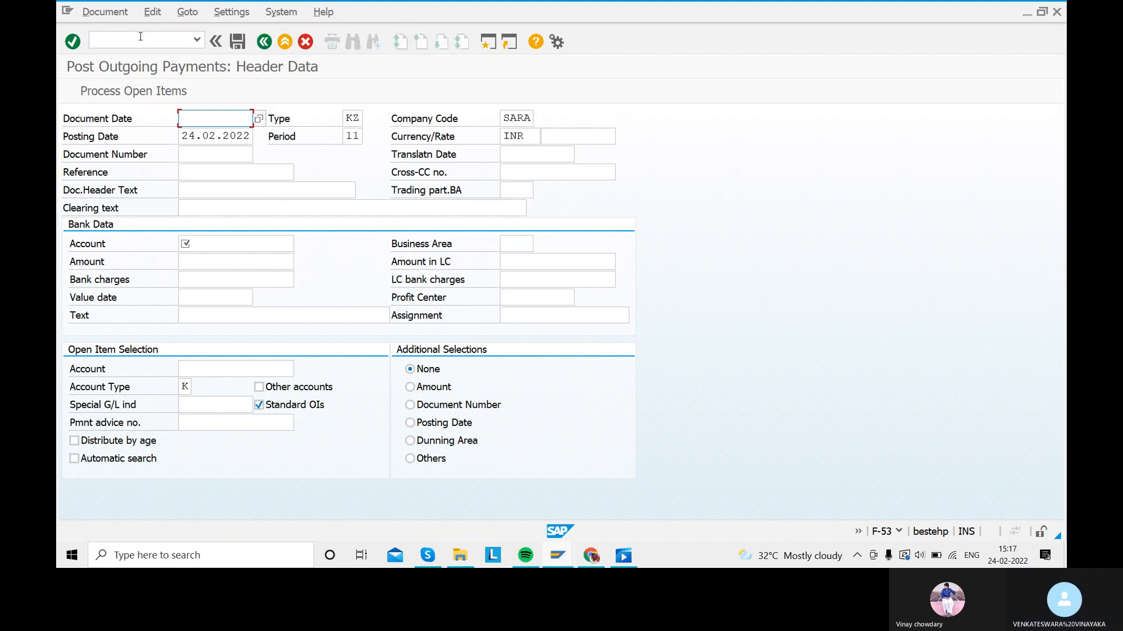
text(24.02.2022)
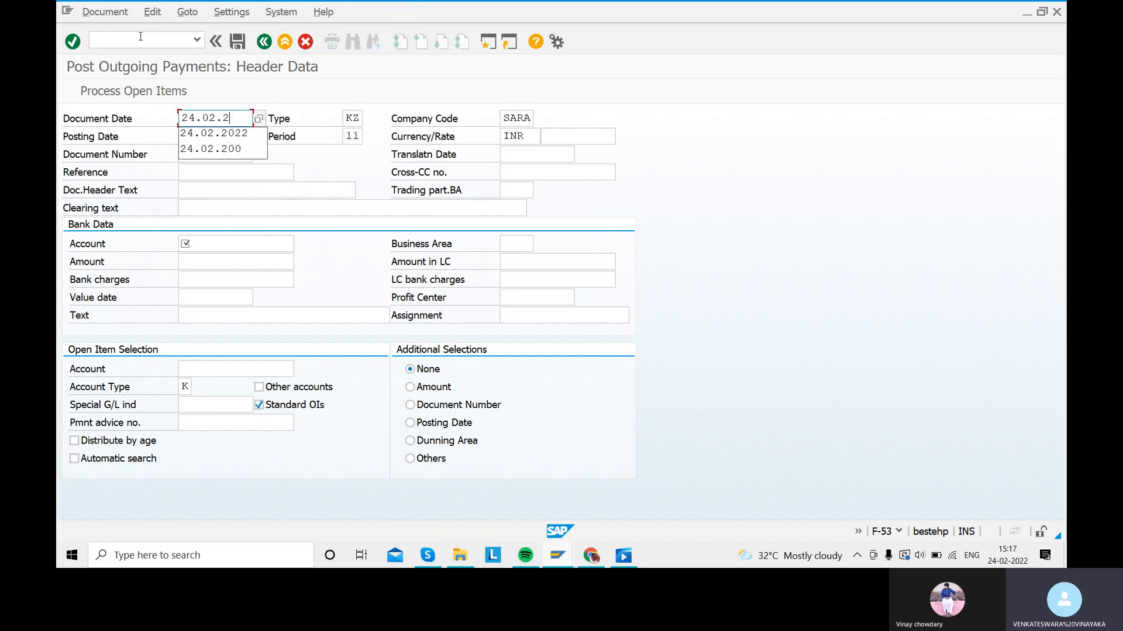
key(Tab)
key(Tab)
key(Tab)
key(Tab)
key(Tab)
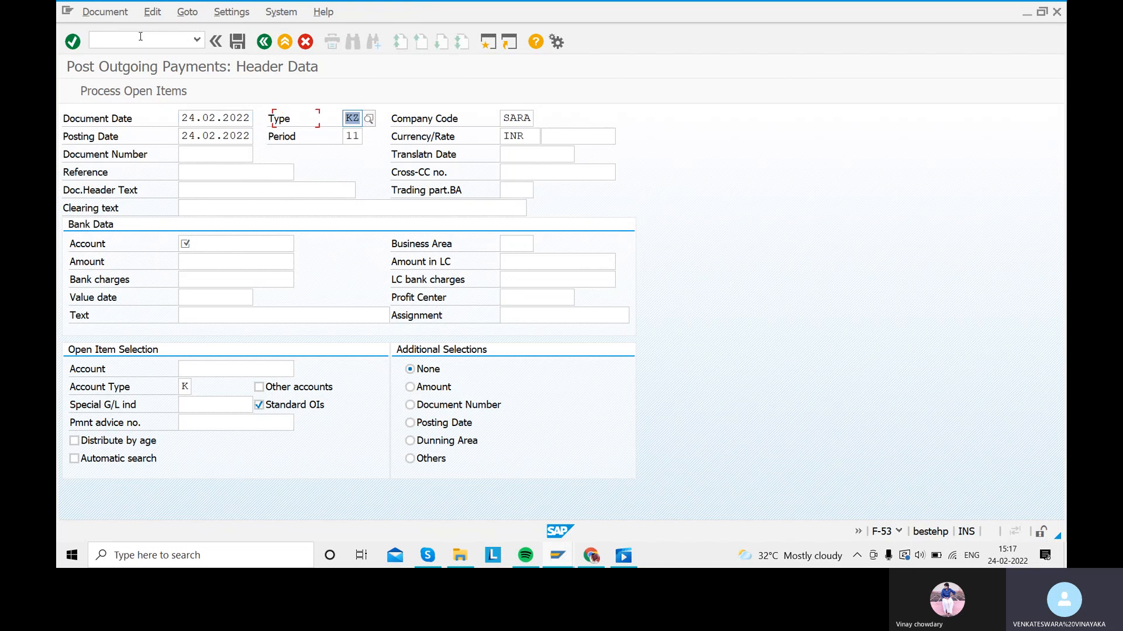
key(Tab)
key(Tab)
key(Tab)
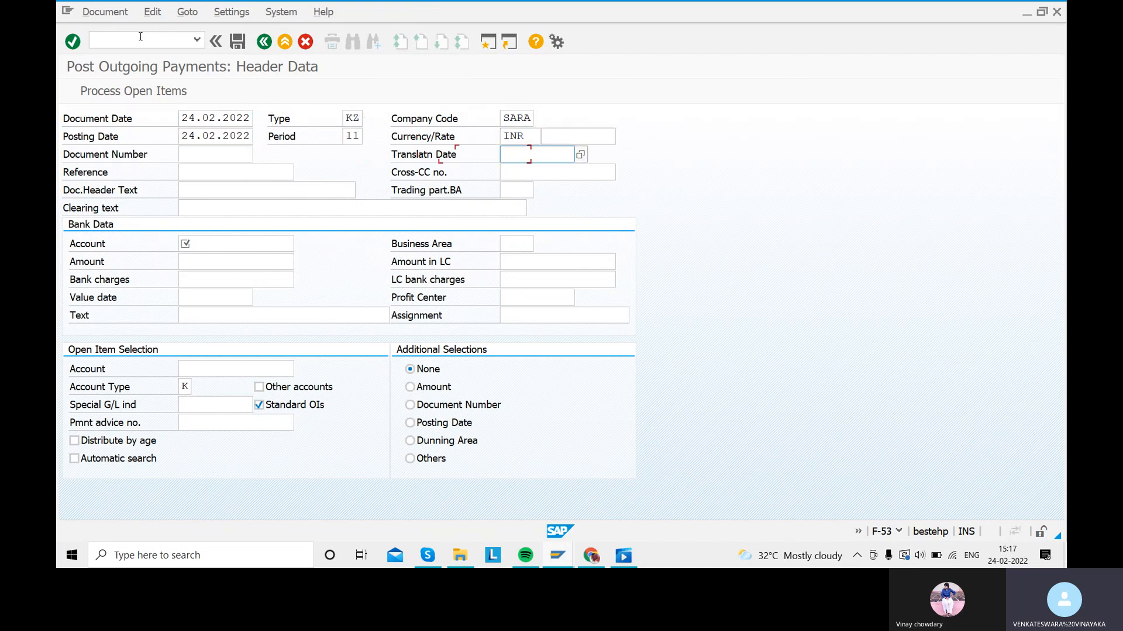
text(REFRE)
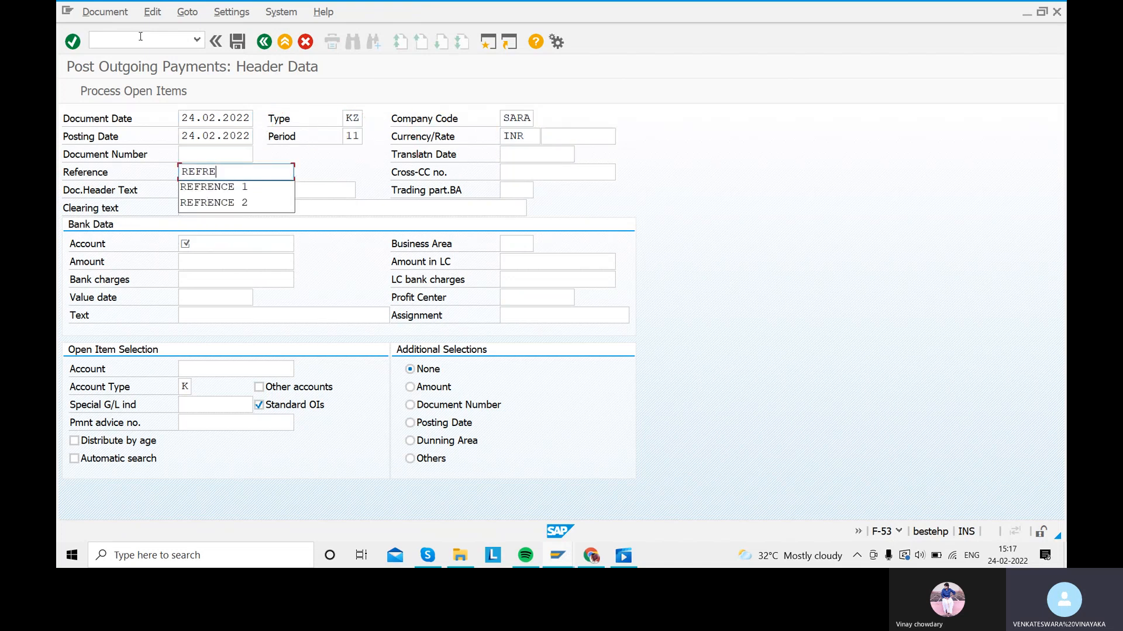
text(NCE)
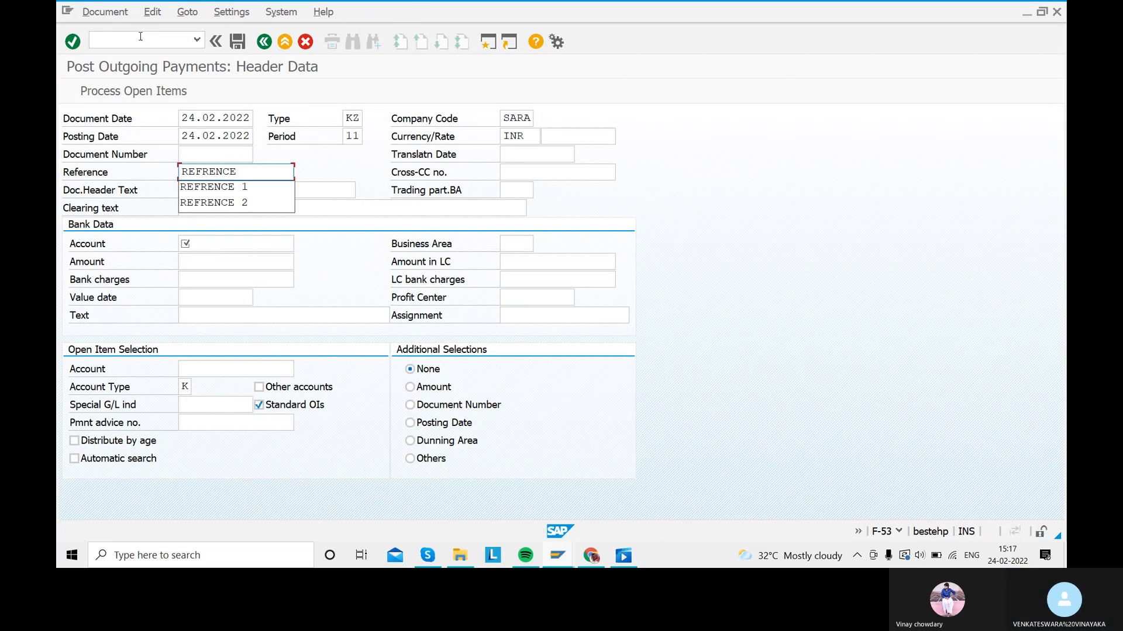
key(BackSpace)
key(BackSpace)
key(BackSpace)
key(BackSpace)
key(BackSpace)
text(ERENCE 6)
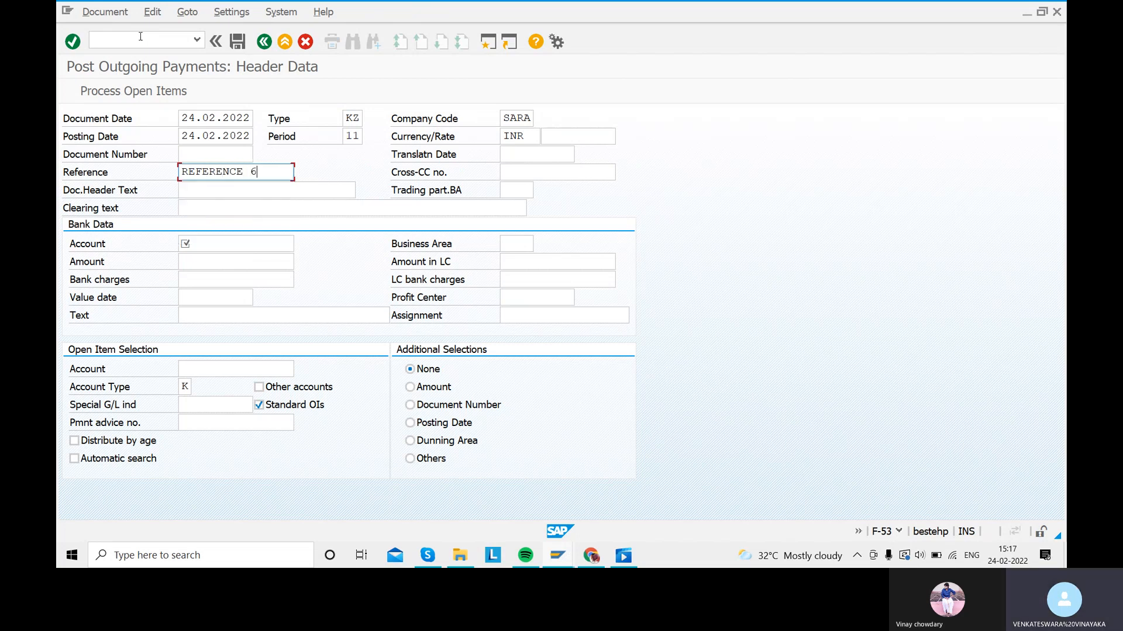
Step: Enter header text CLEARING MATERIAL PAYMENT and reuse it as the clearing text
click(209, 190)
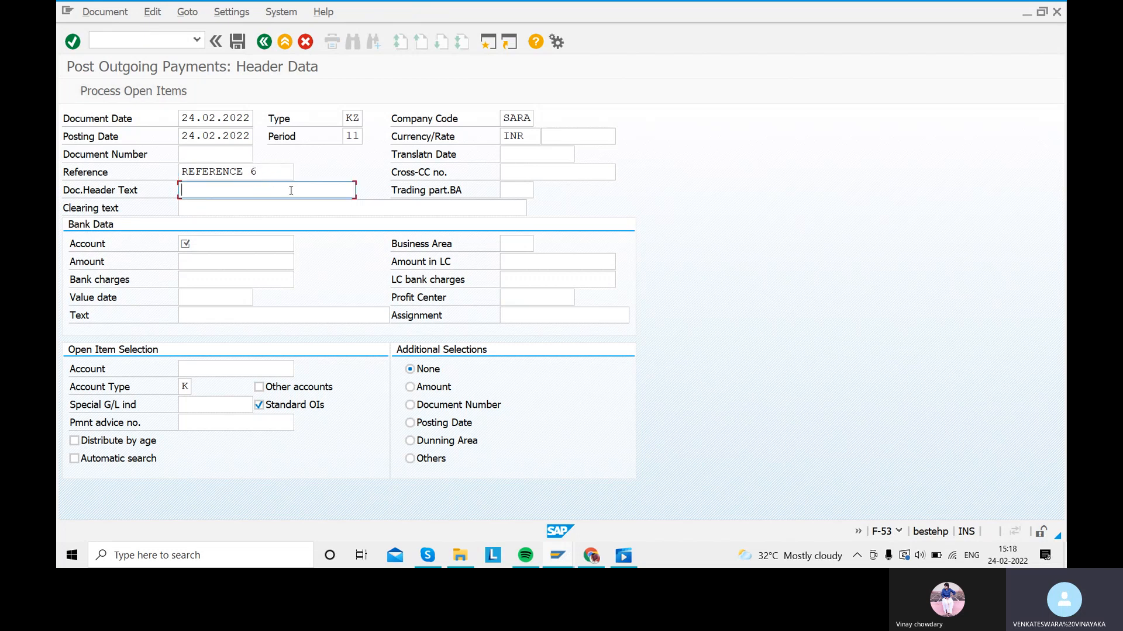
text(CL)
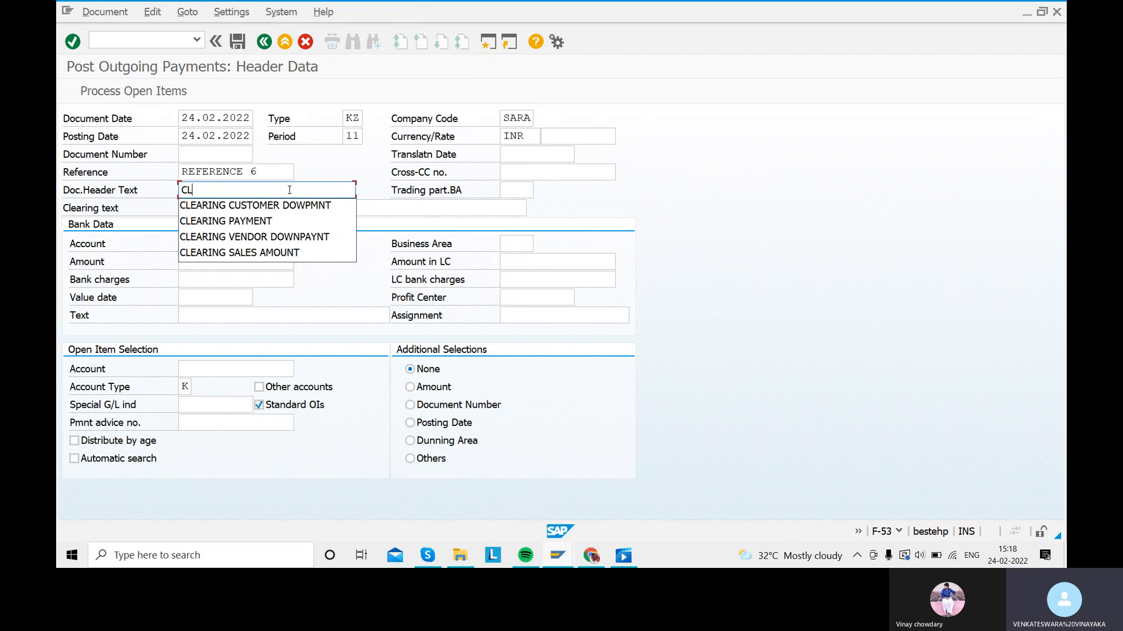
text(EARING MATERIAL PAYMENT)
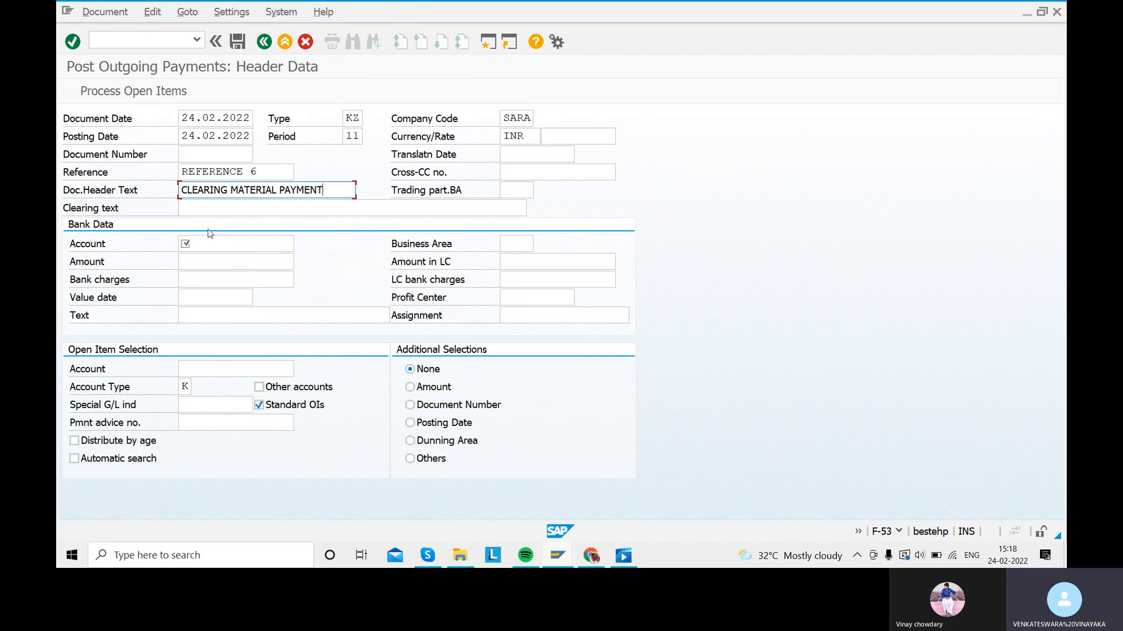
drag(321, 187, 161, 190)
key(ctrl+c)
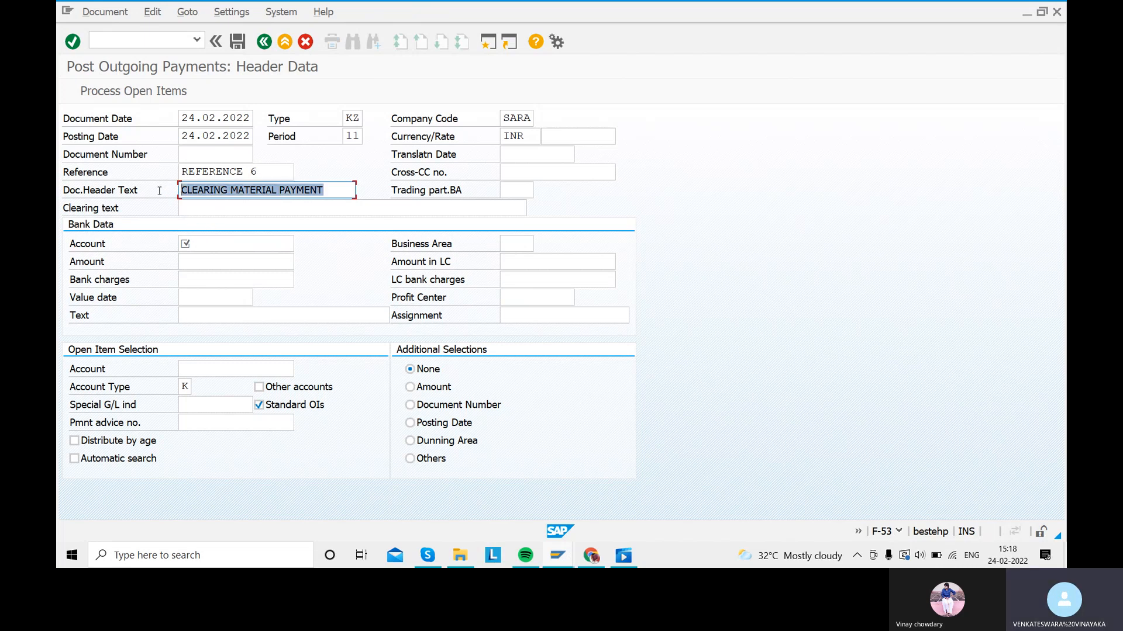
click(235, 206)
key(ctrl+v)
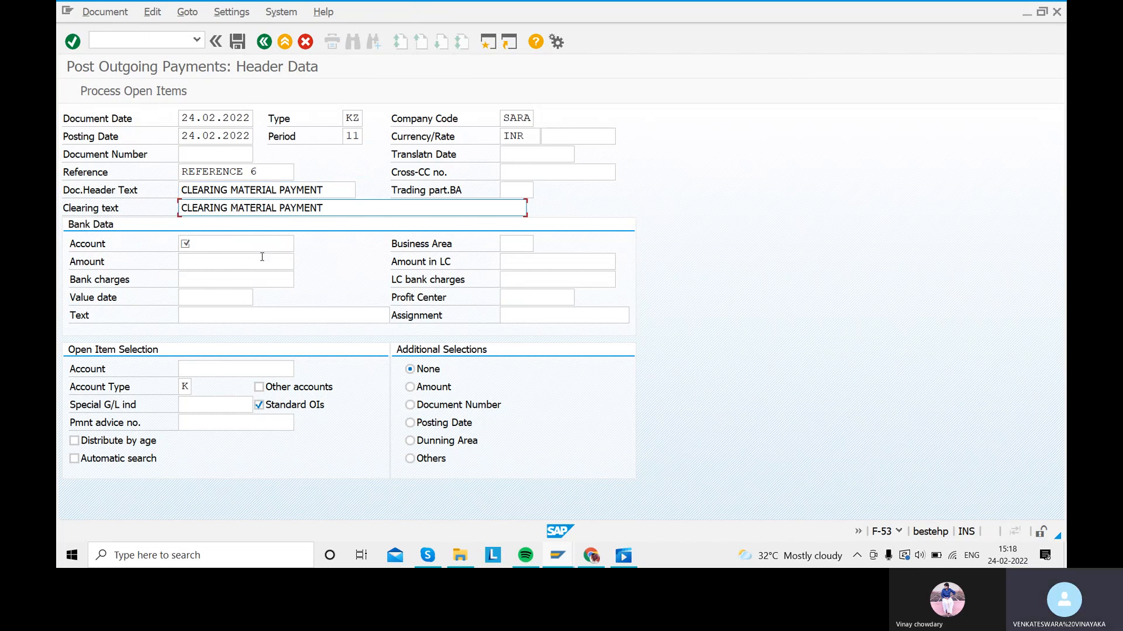
click(234, 250)
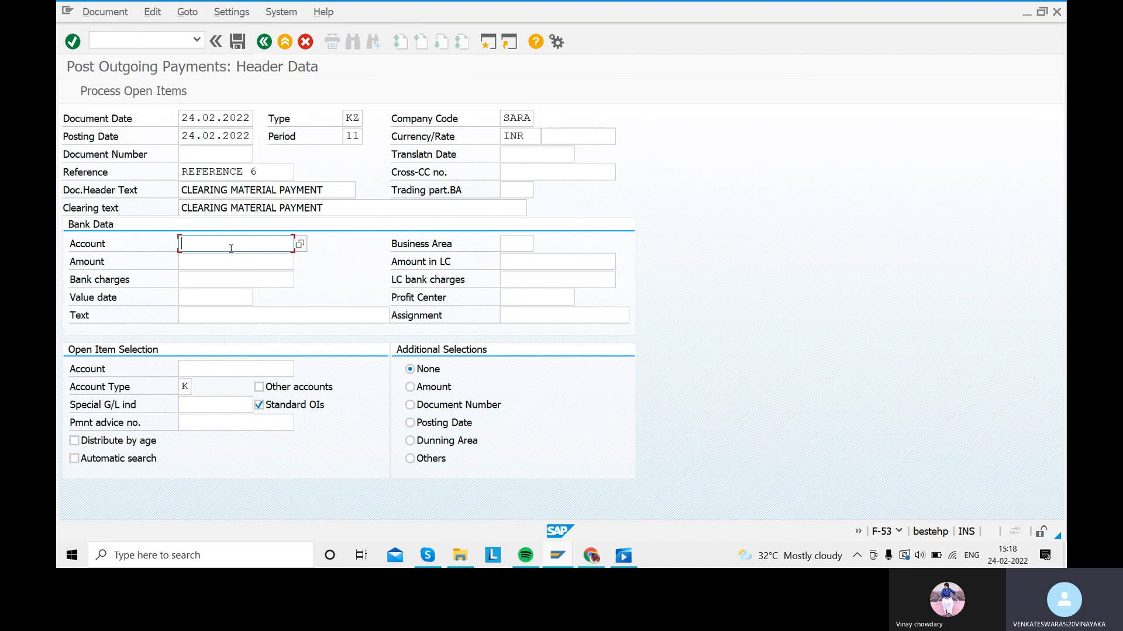
Step: Select bank account 200101 (ICICI BANK ACCOUNT), amount 200000 and value date 24.02.2022
click(299, 244)
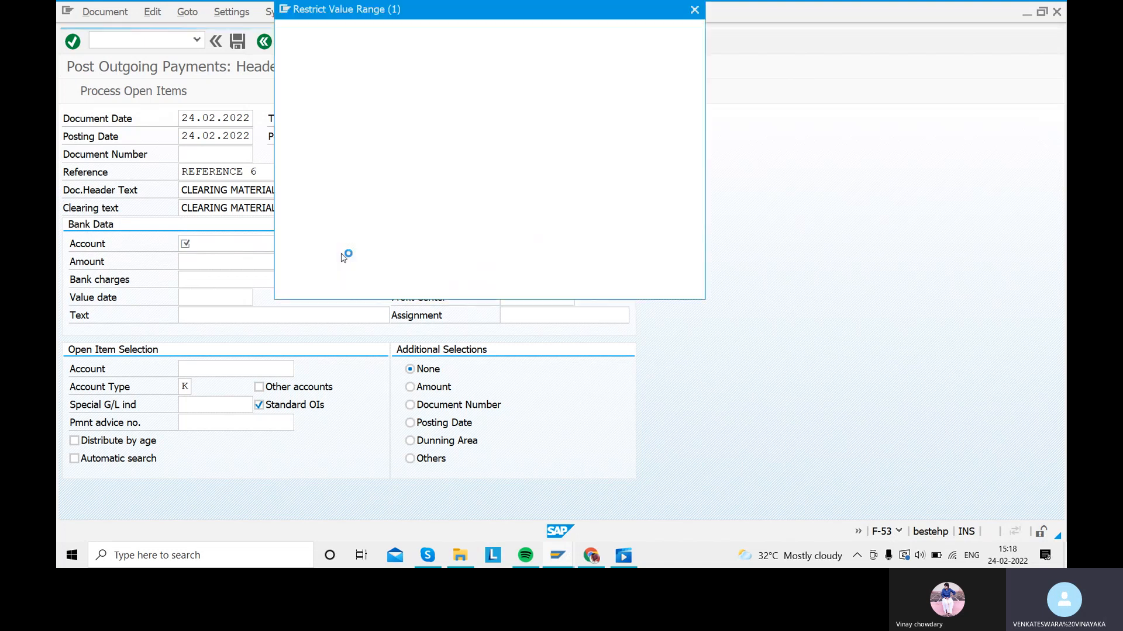
click(652, 278)
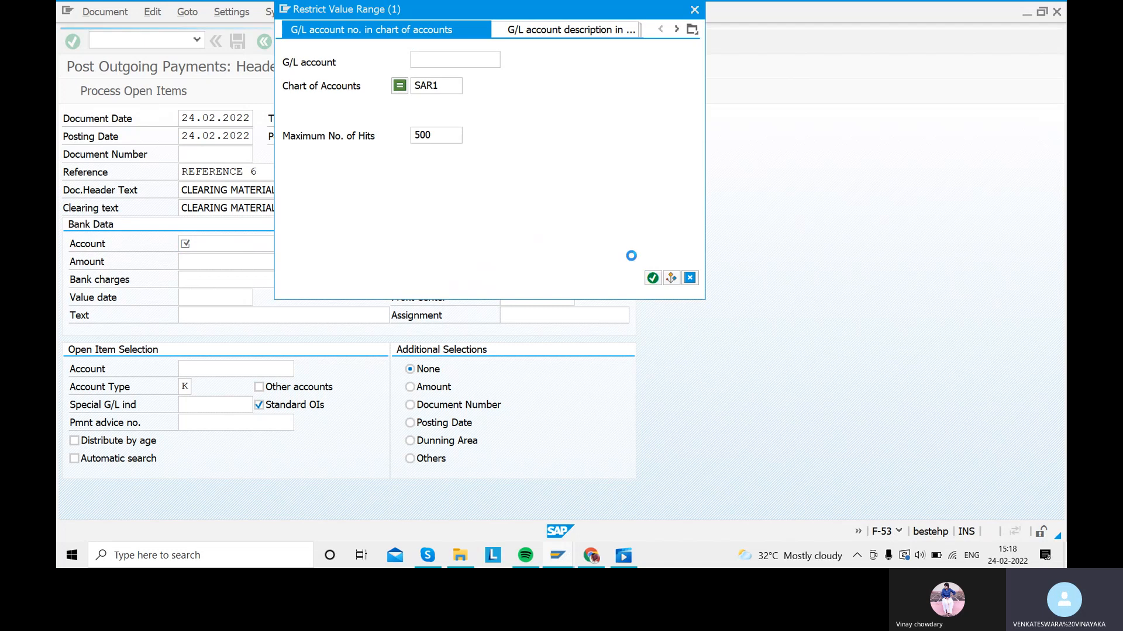
click(364, 129)
double_click(364, 128)
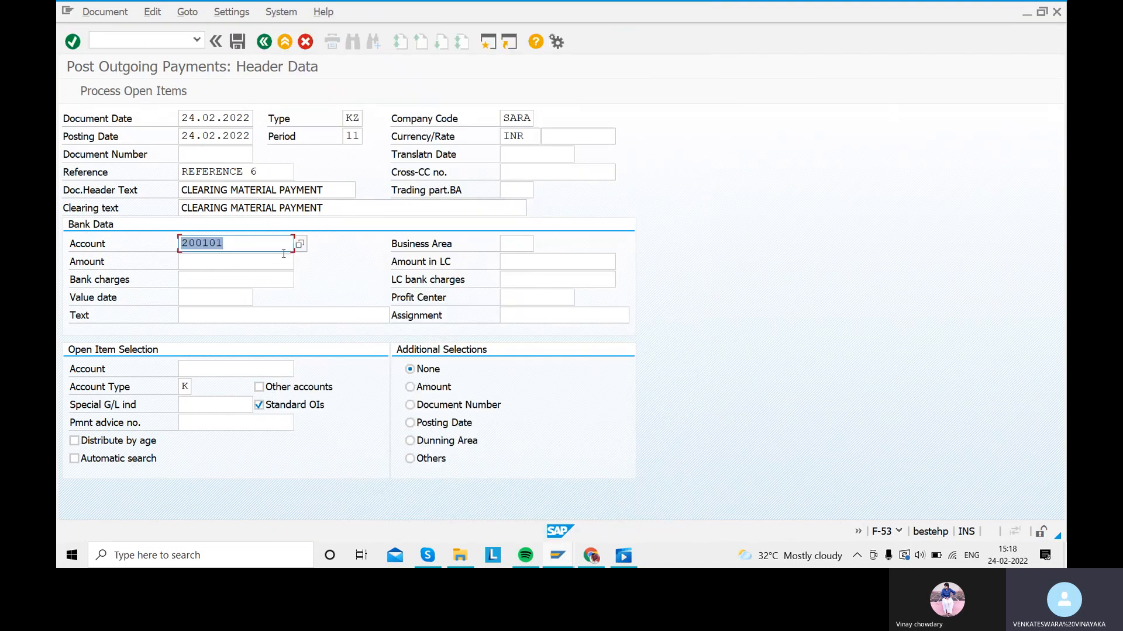
click(196, 260)
text(200000)
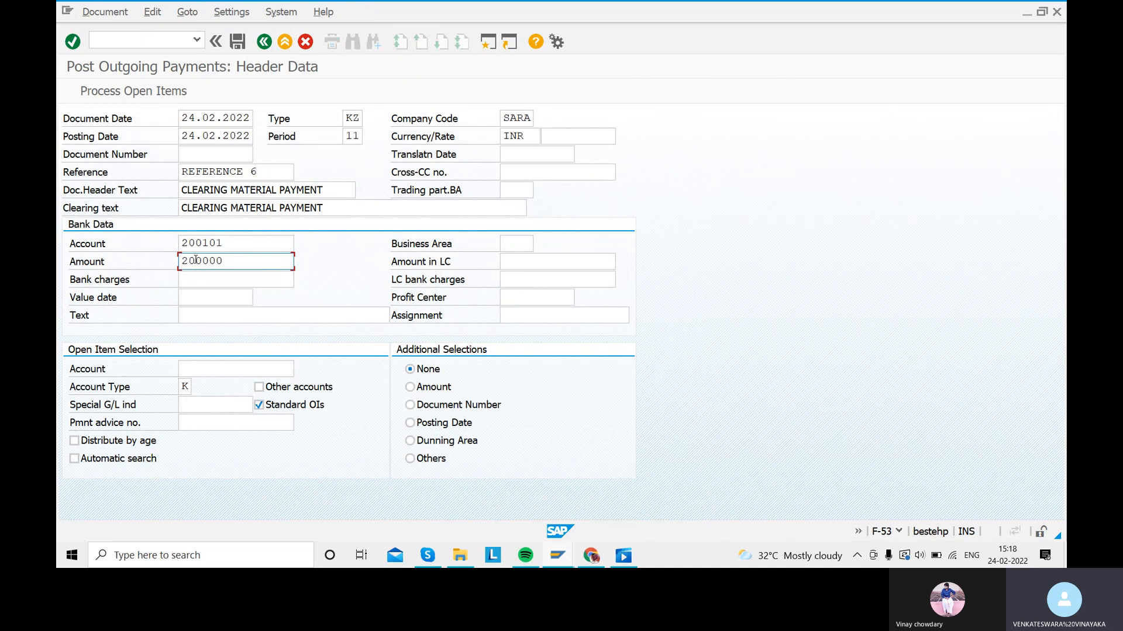
click(211, 299)
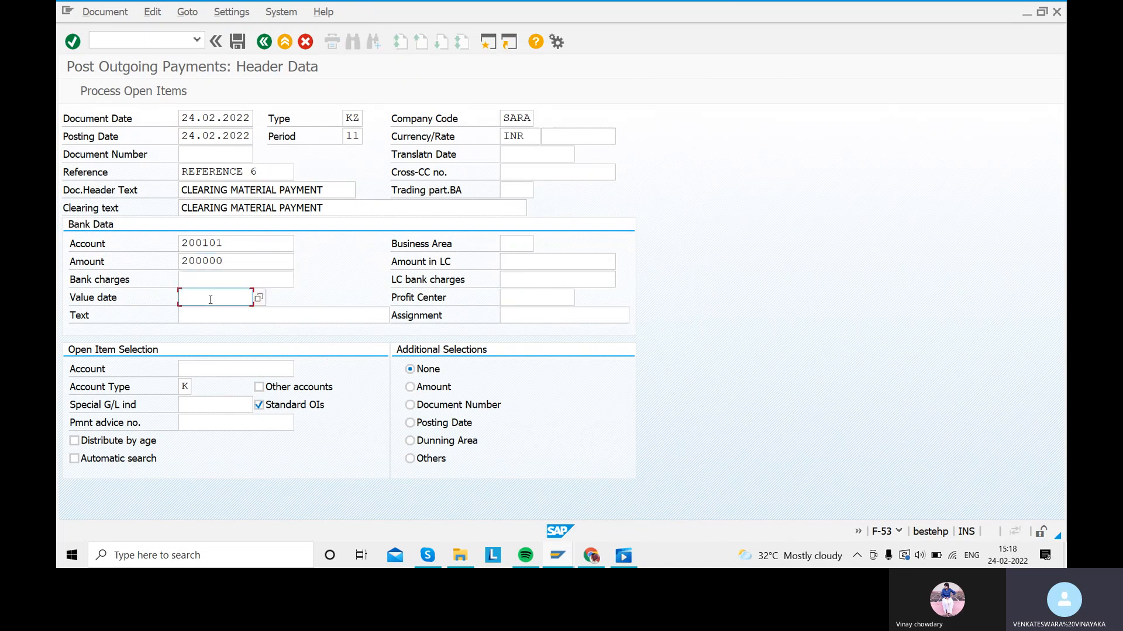
text(24.02.2022)
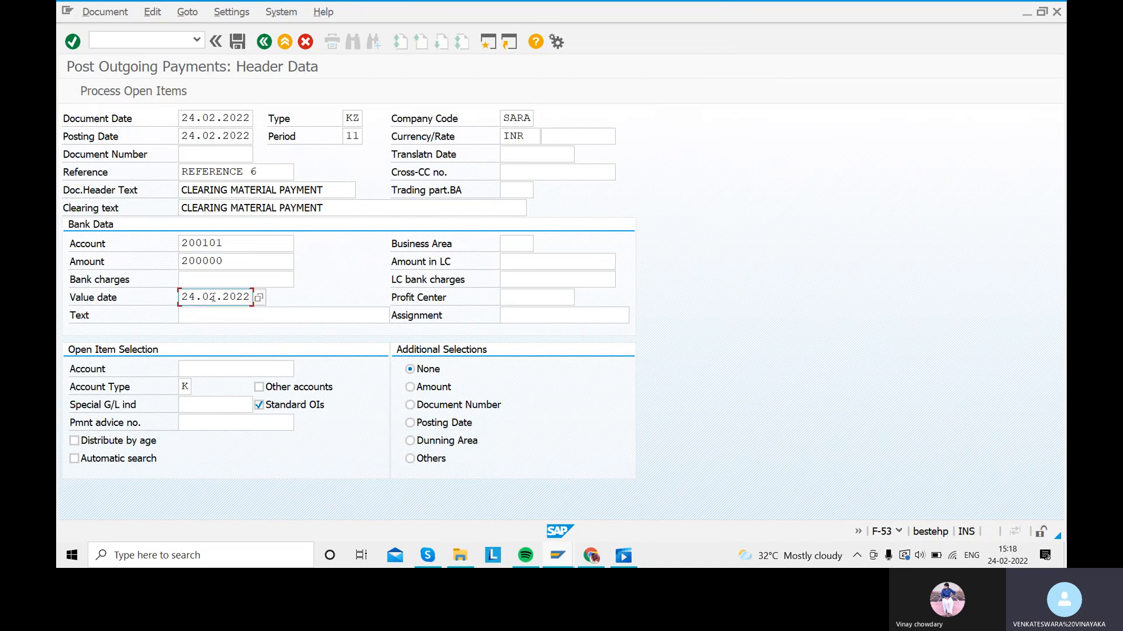
Step: Set the payment text to CLEARING DOWNPAYMENT
click(213, 314)
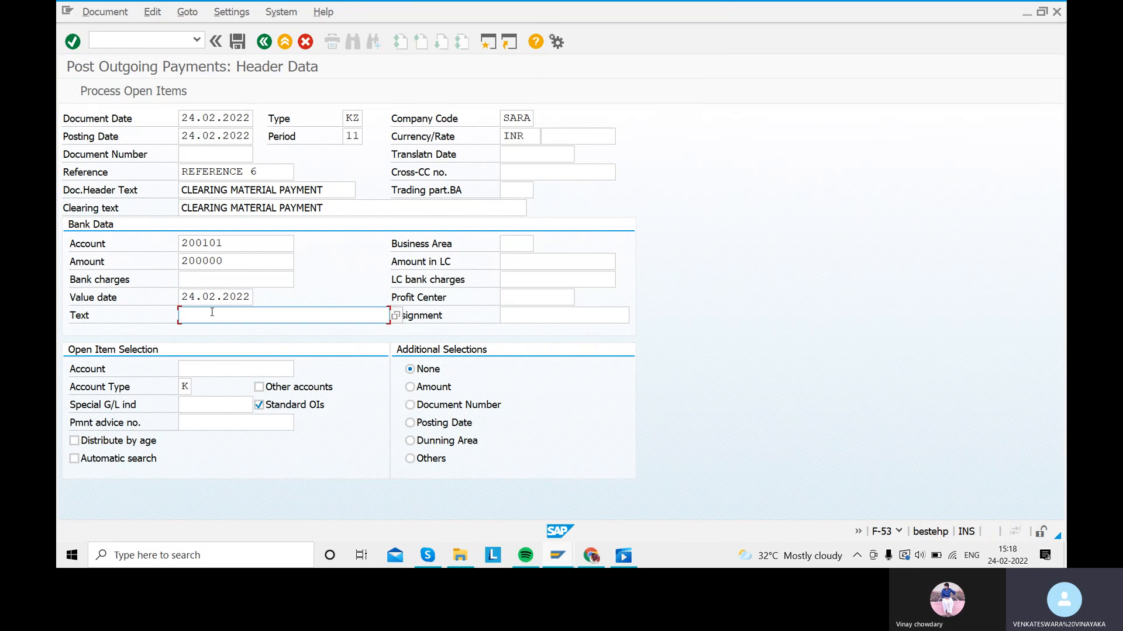
text(C)
key(BackSpace)
text(CLE)
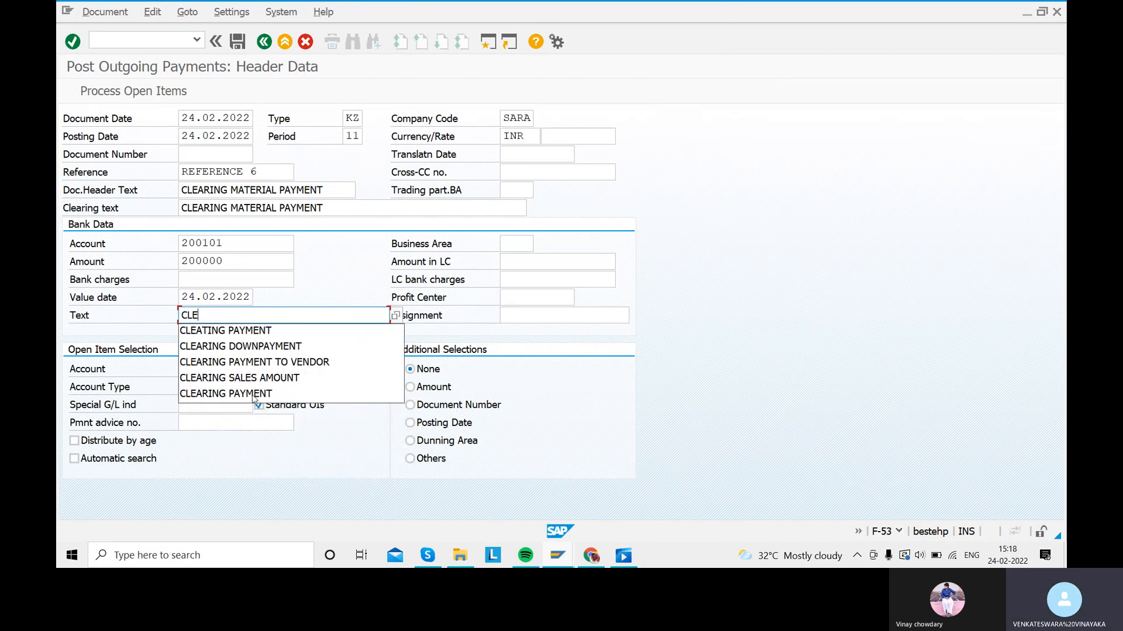
click(247, 347)
drag(328, 318, 228, 316)
click(231, 313)
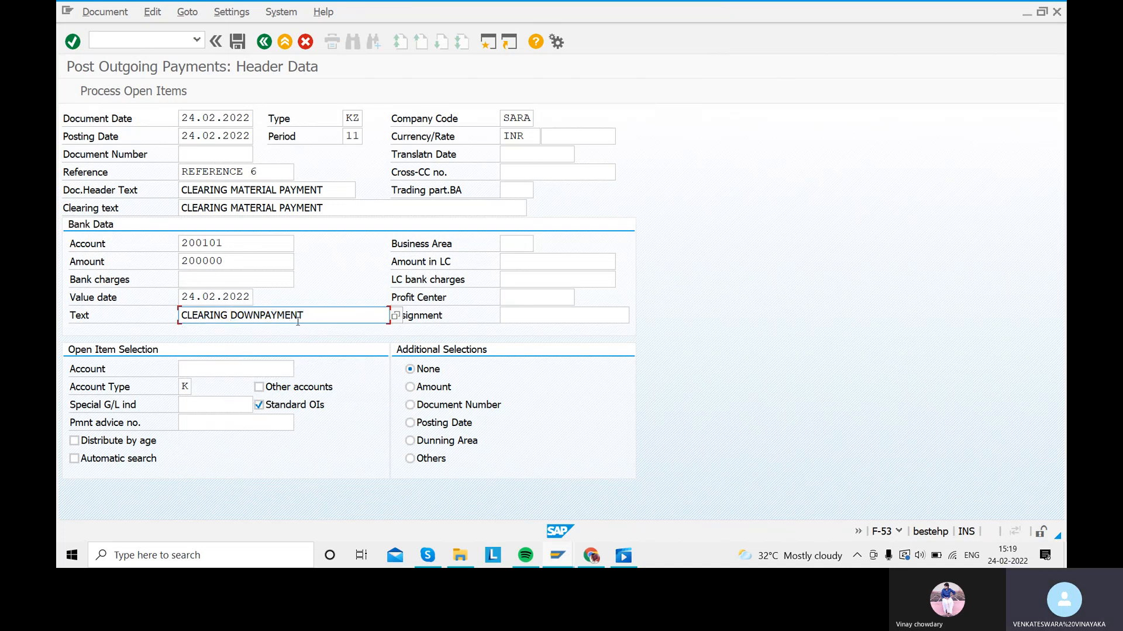
key(Return)
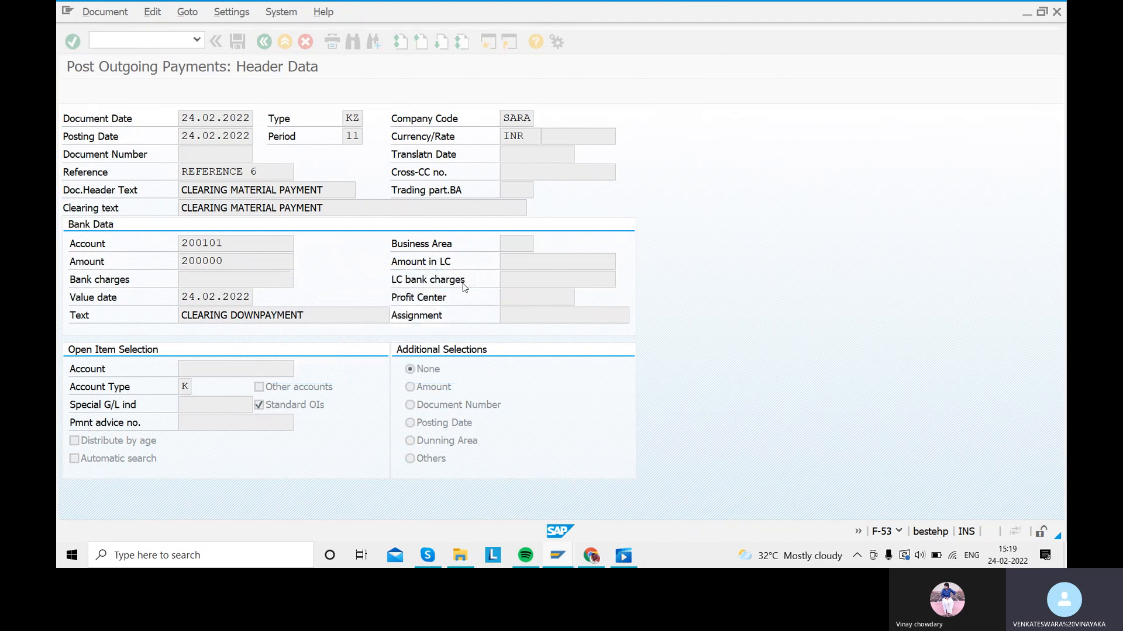
click(474, 280)
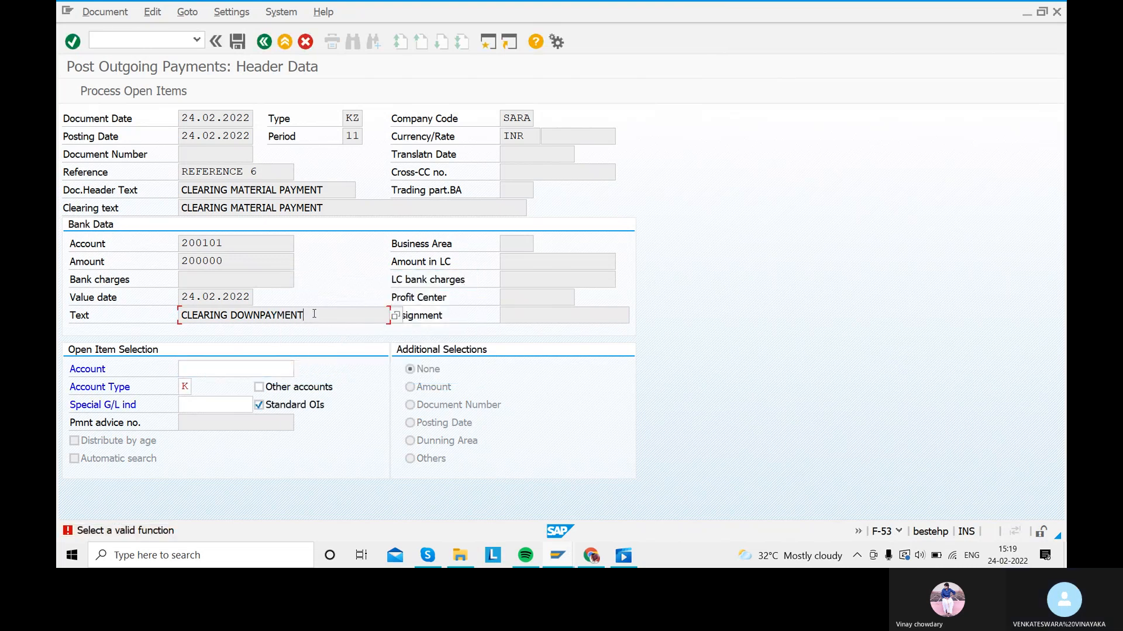
drag(310, 314, 180, 315)
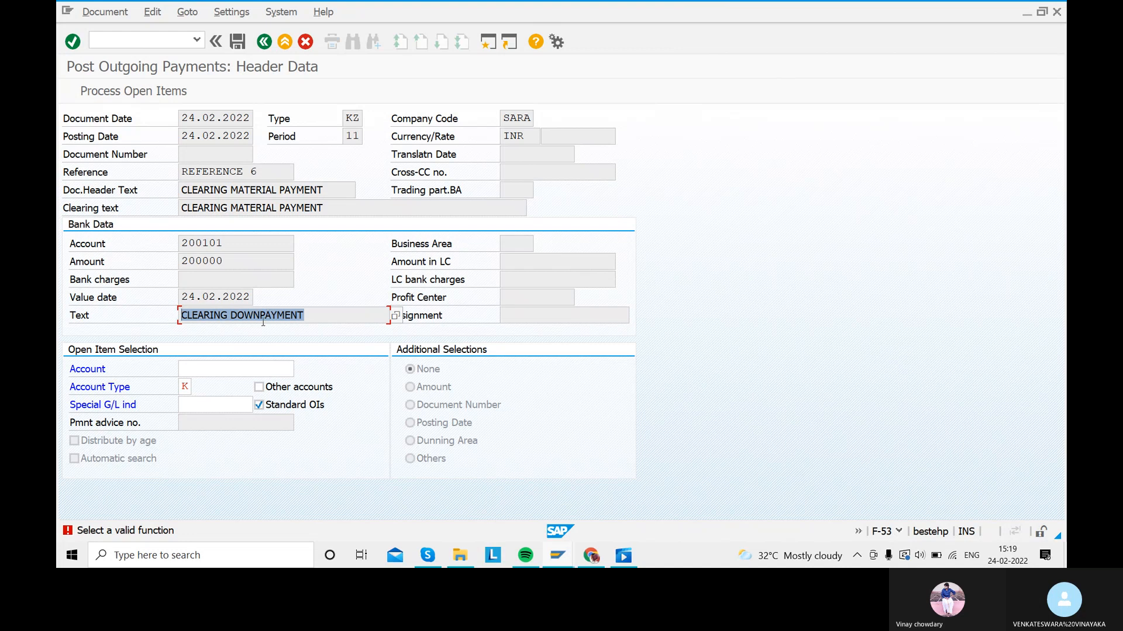
key(Return)
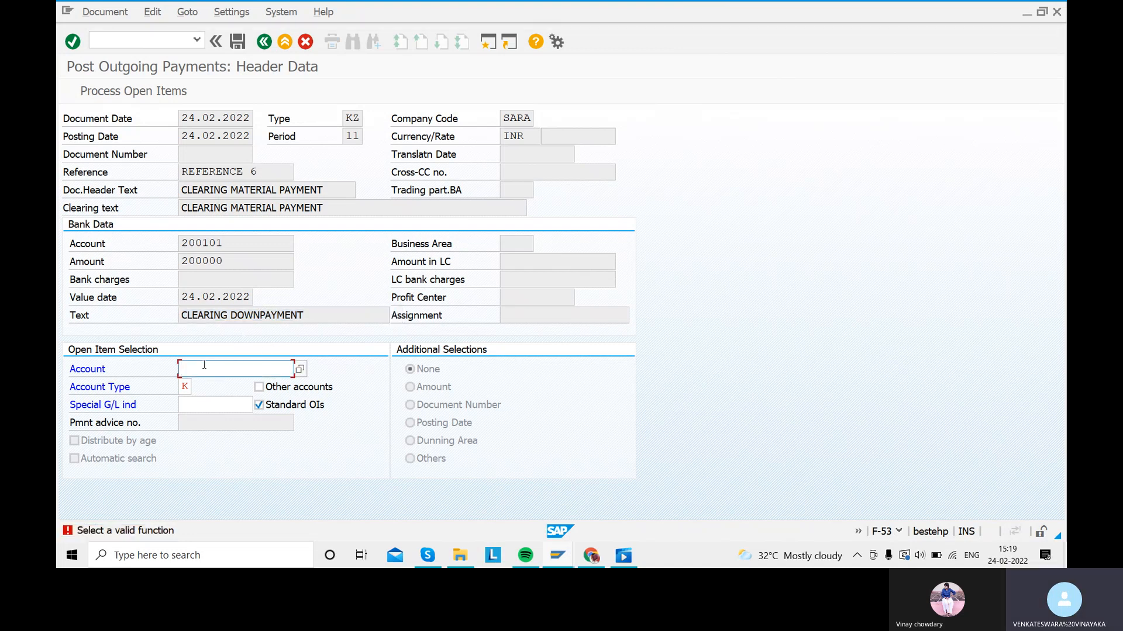
click(300, 369)
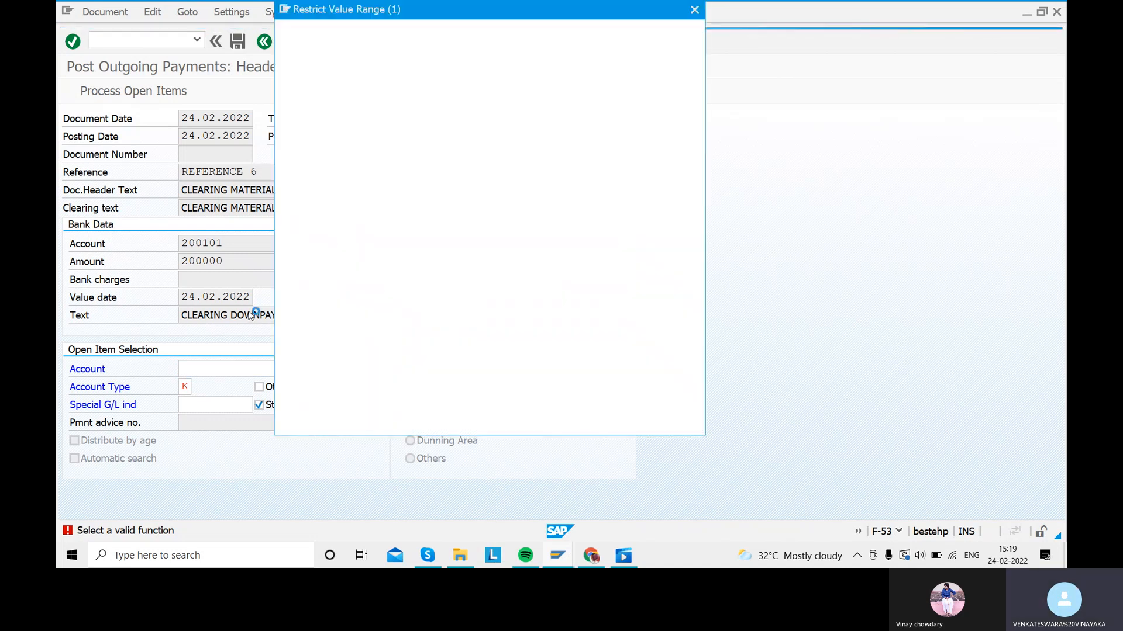
click(435, 113)
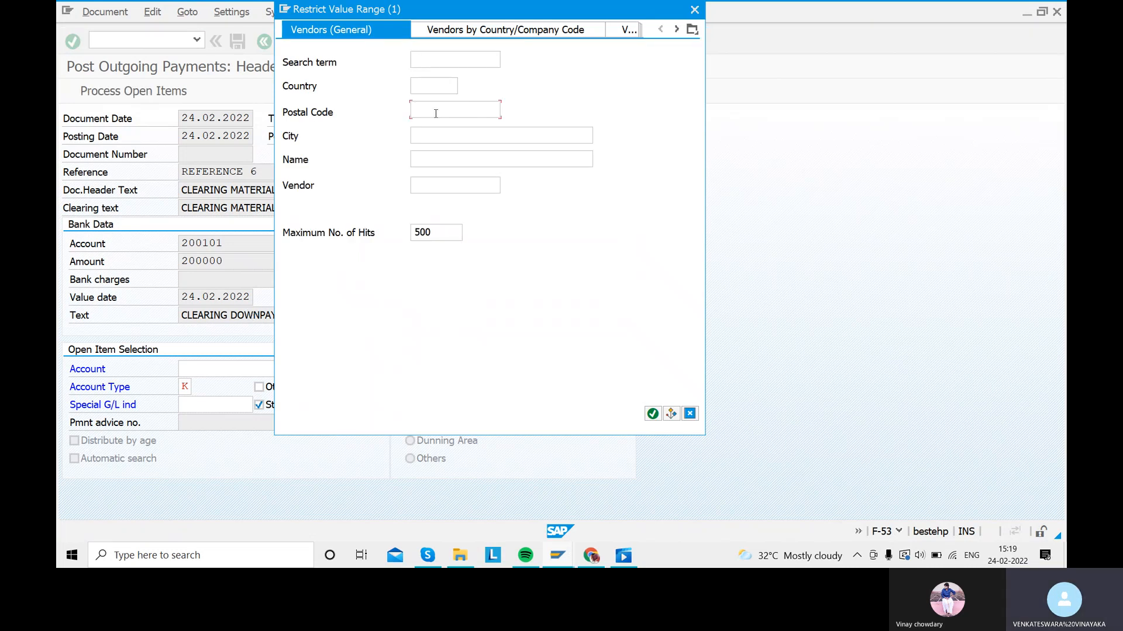
key(Return)
double_click(318, 99)
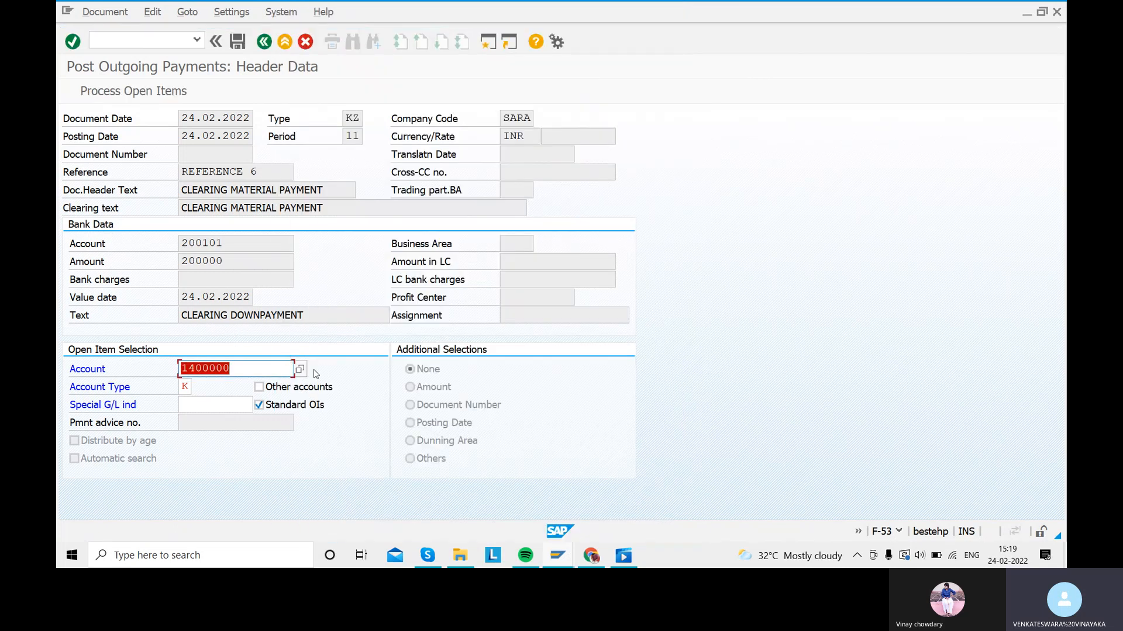
key(Return)
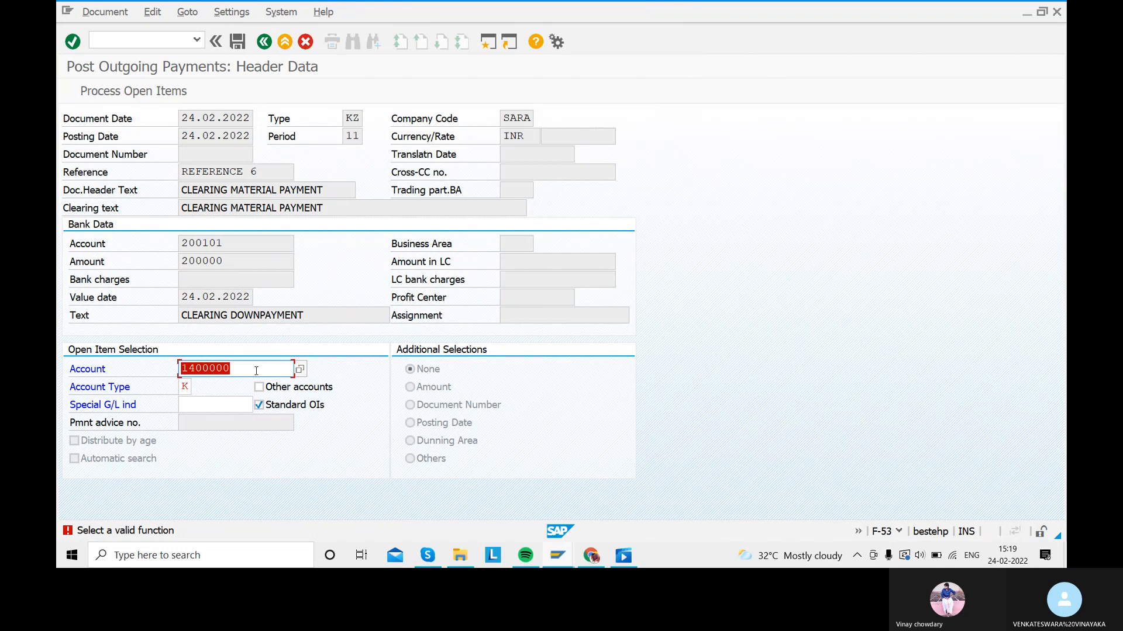
Step: Process open items for vendor 1400000, showing invoice 601 for 200.000,00 assigned
click(103, 96)
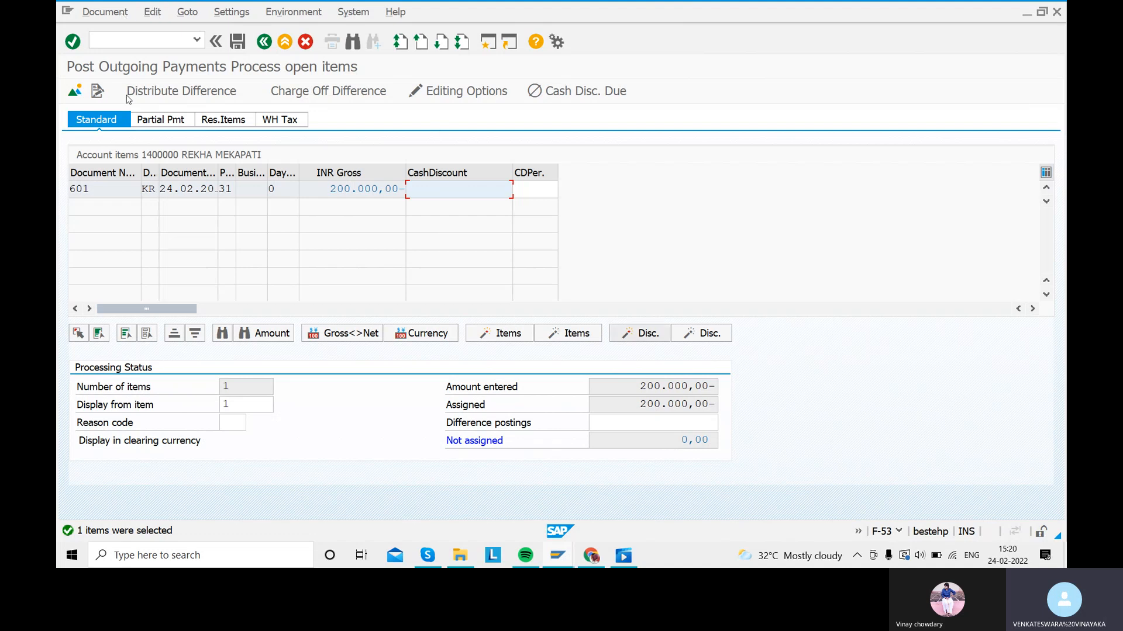
Step: Simulate the payment, then post it as document 751 in company code SARA
click(103, 12)
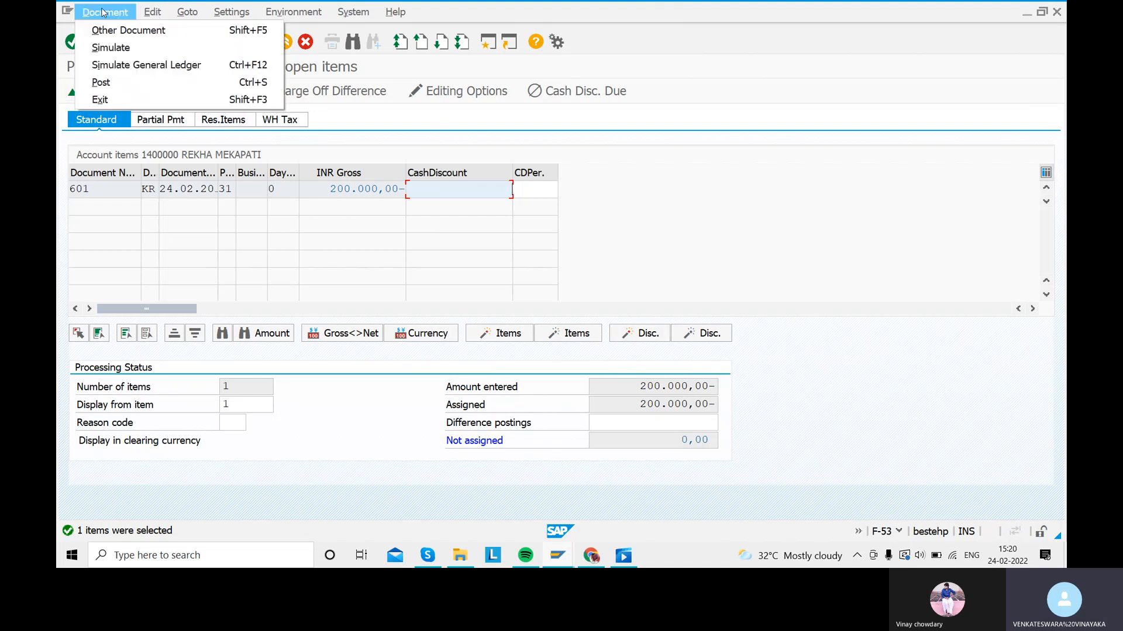
click(111, 47)
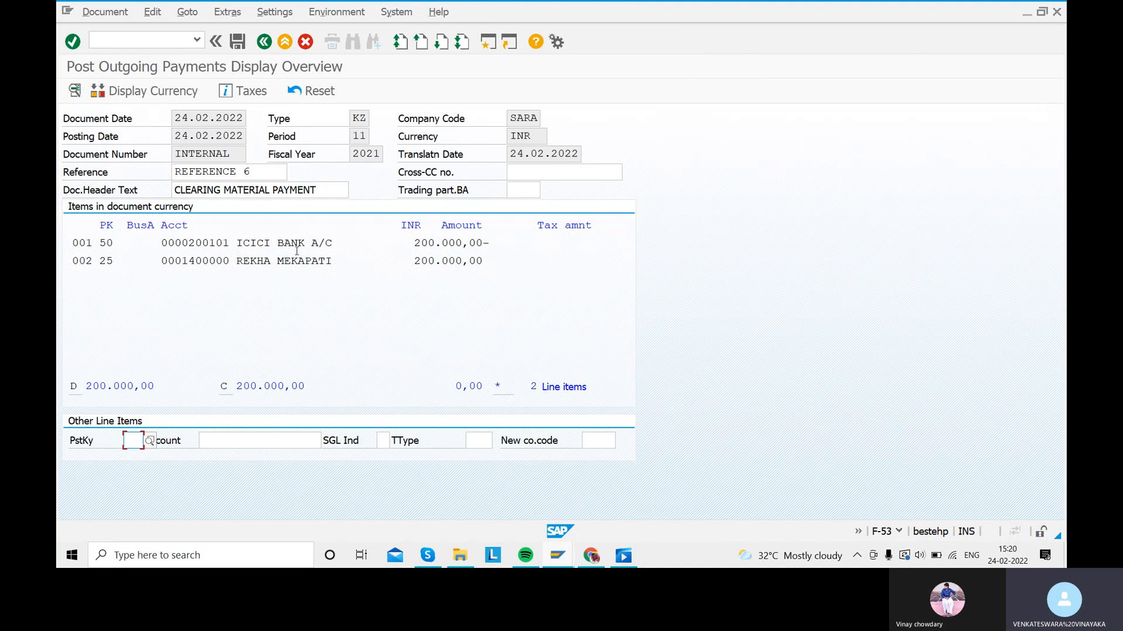
click(242, 44)
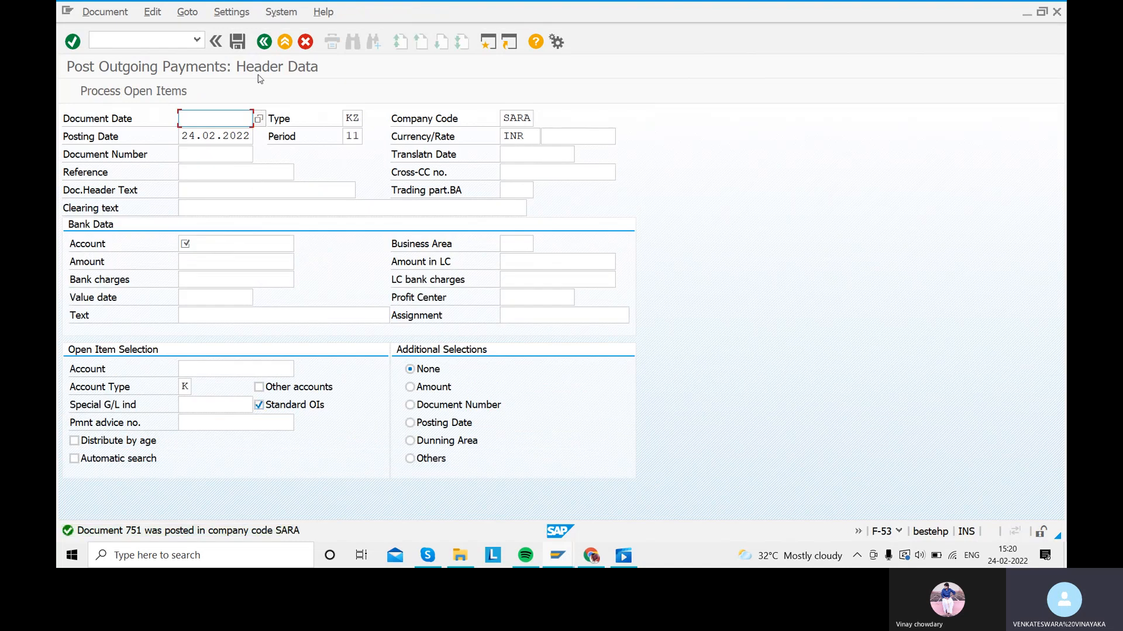
Step: Exit F-53 and start the FBL1N vendor line item display
click(265, 41)
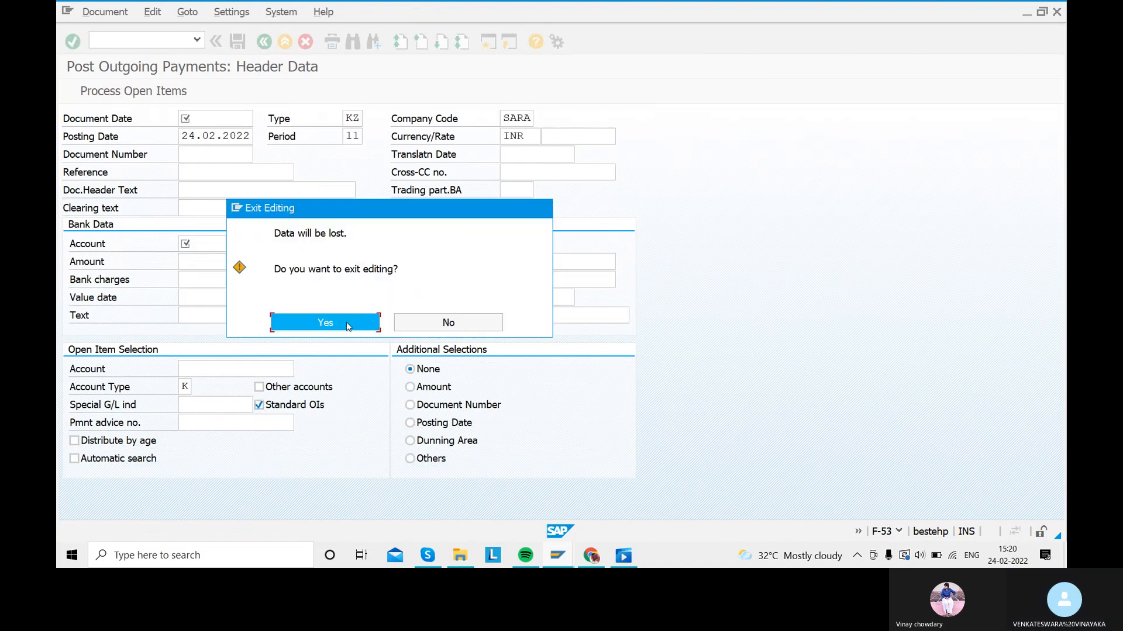
click(348, 325)
text(FBE)
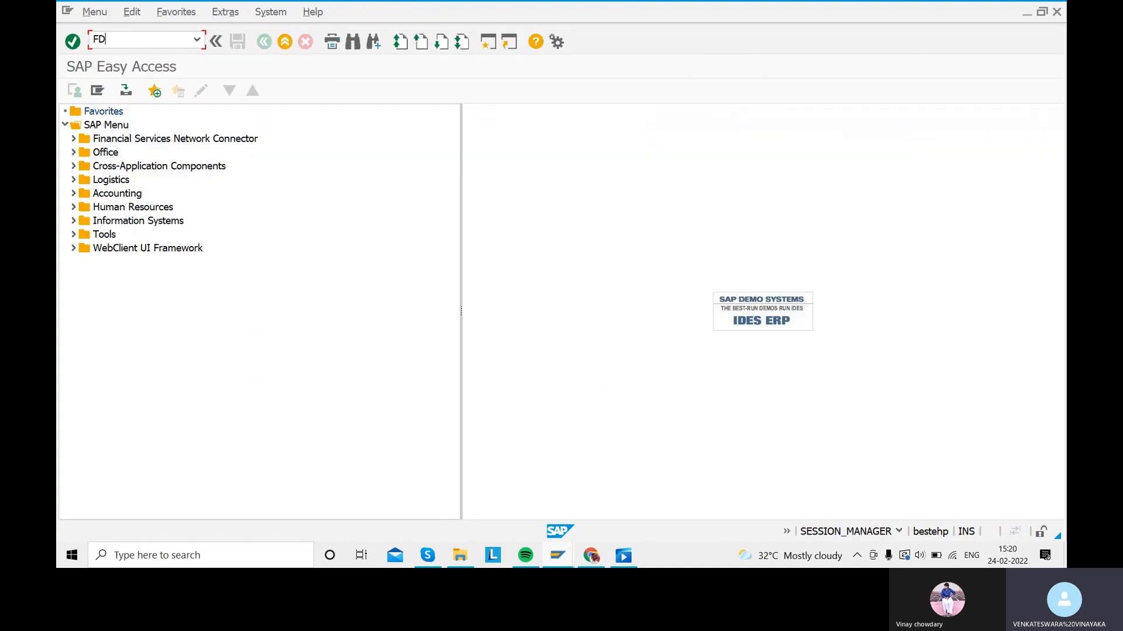
key(BackSpace)
key(BackSpace)
key(BackSpace)
text(FBL1N)
key(Return)
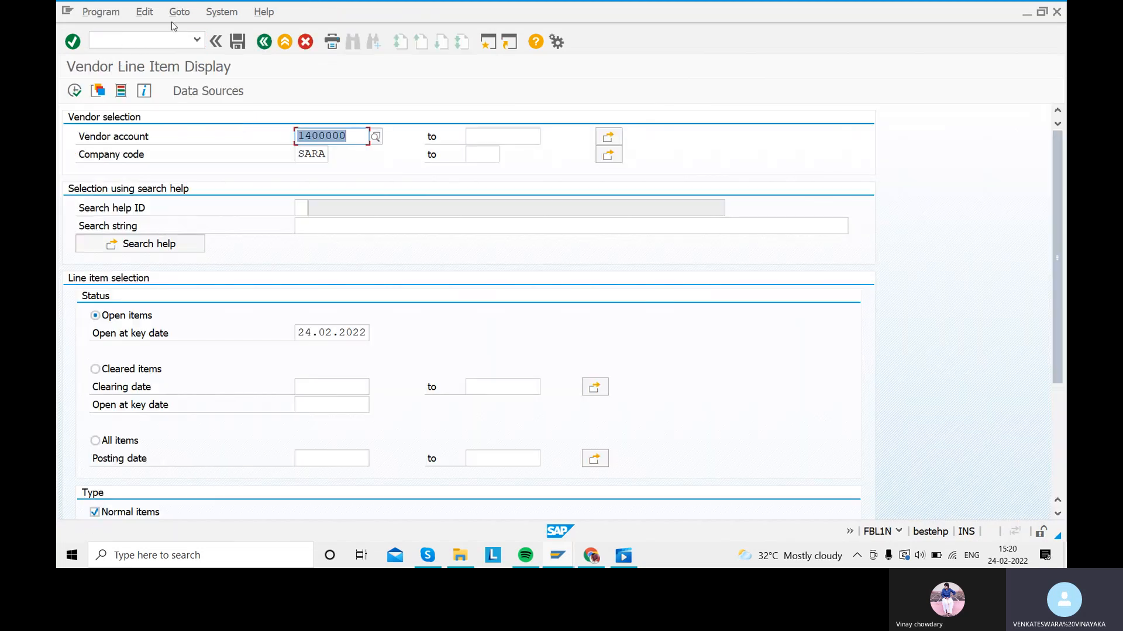
Step: List vendor 1400000's cleared items, showing invoice 601 and payment 751 cleared by 751
click(142, 155)
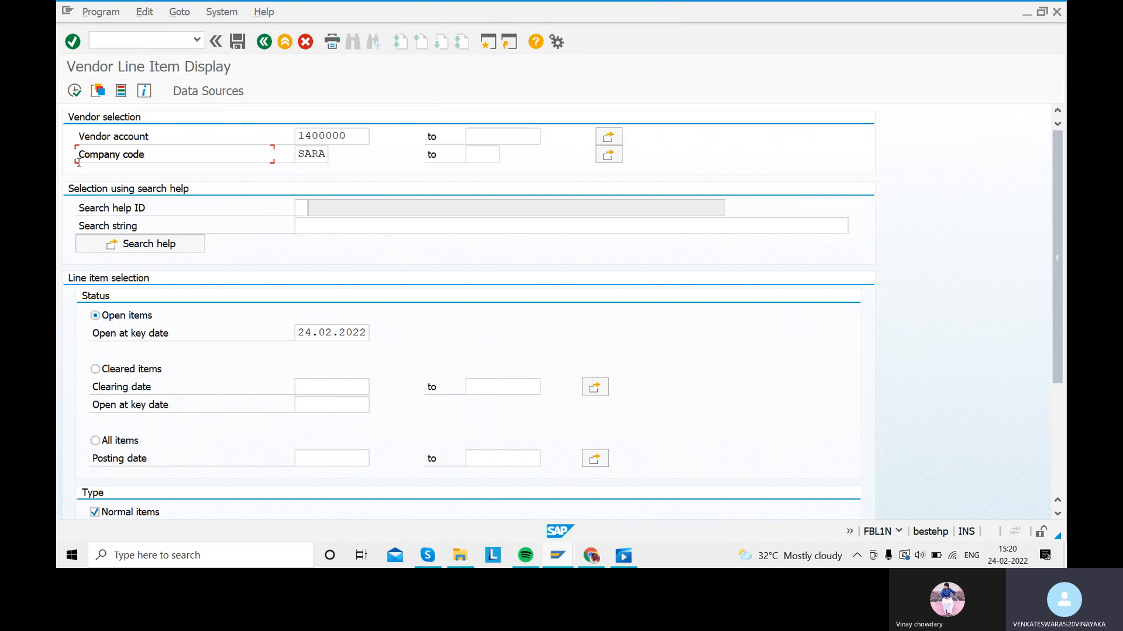
click(75, 90)
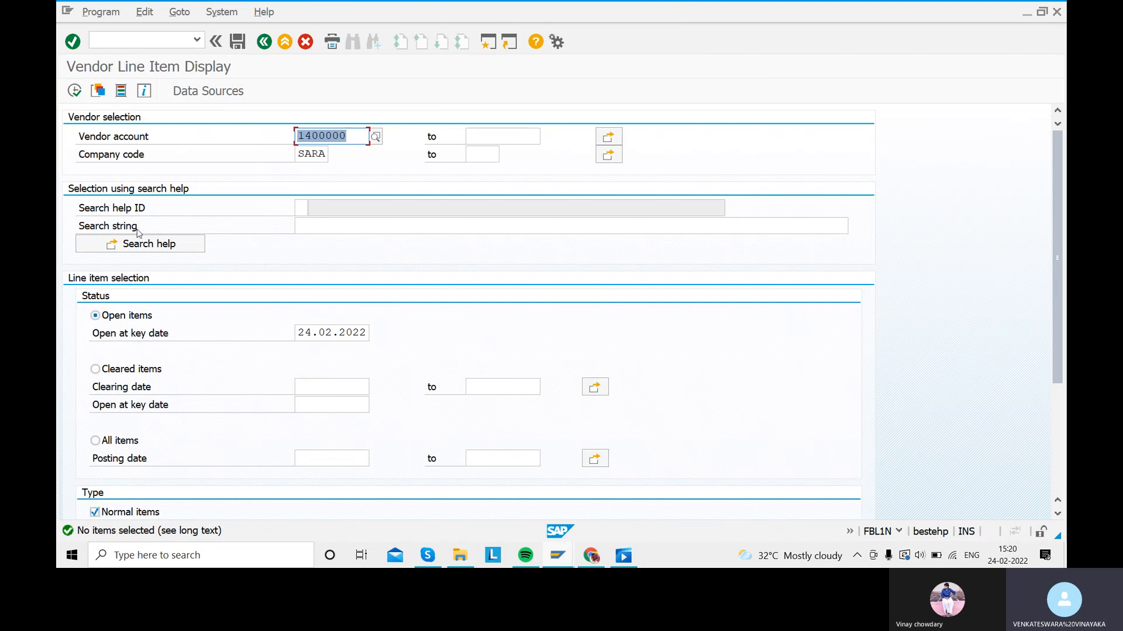
click(95, 369)
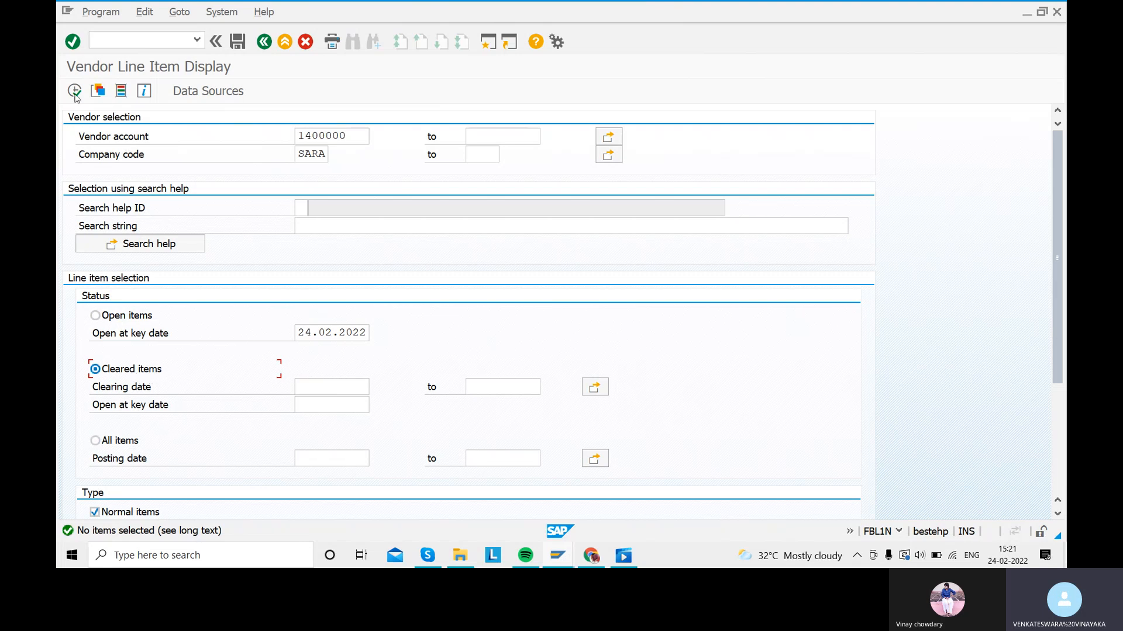
click(74, 91)
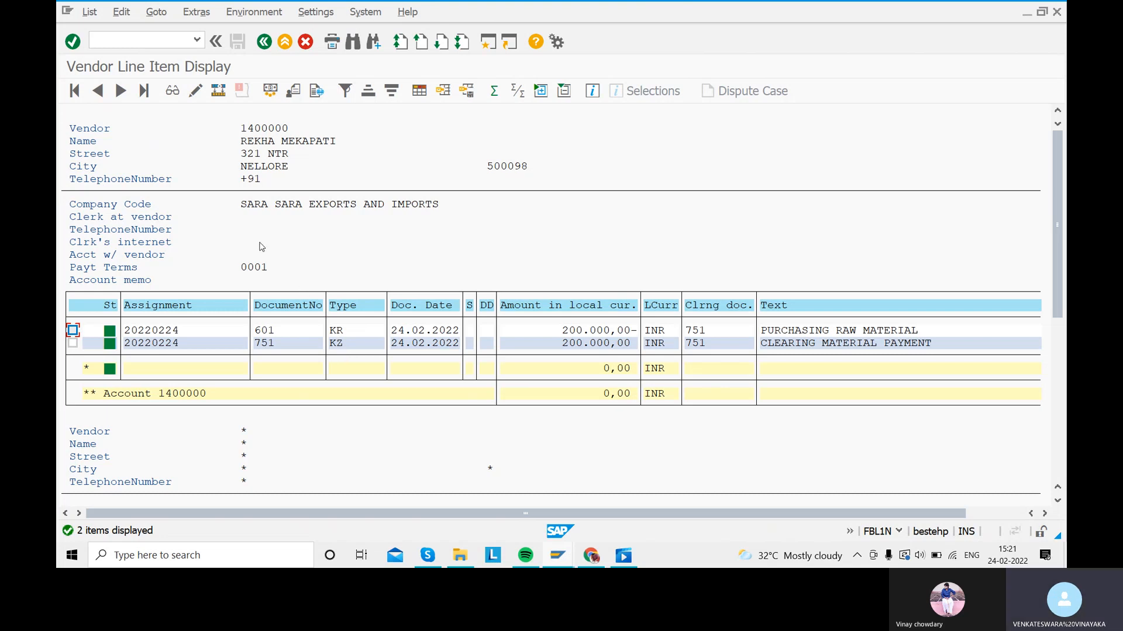
click(265, 43)
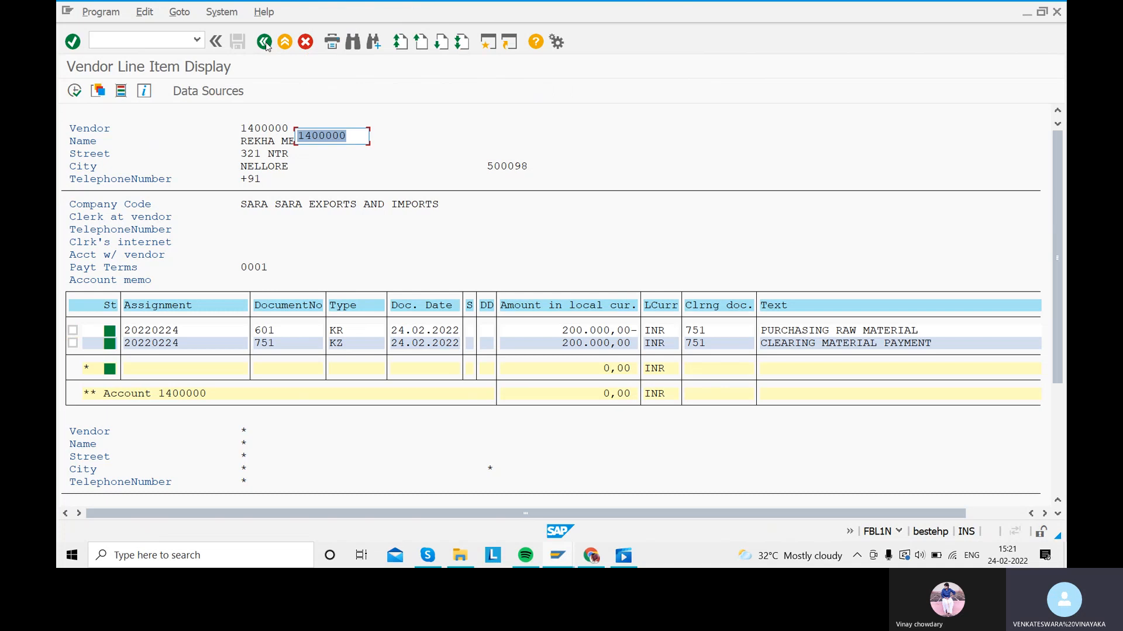
Step: Review the KR and KZ document types in OBA7, then switch to the Skype call
click(265, 43)
text(OB)
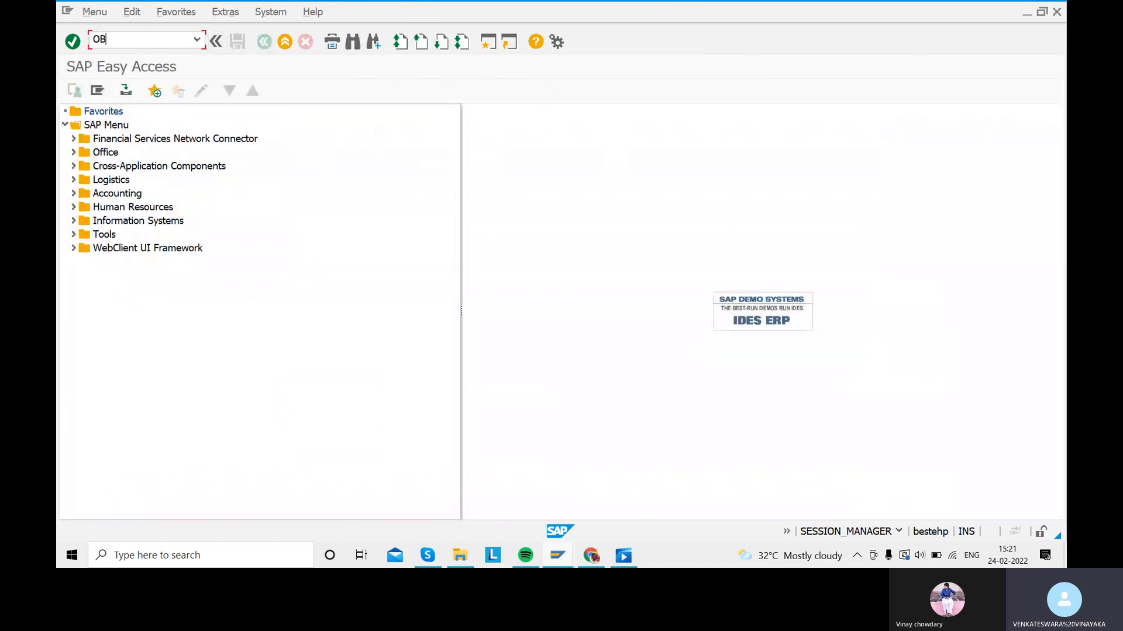
text(A7)
key(Return)
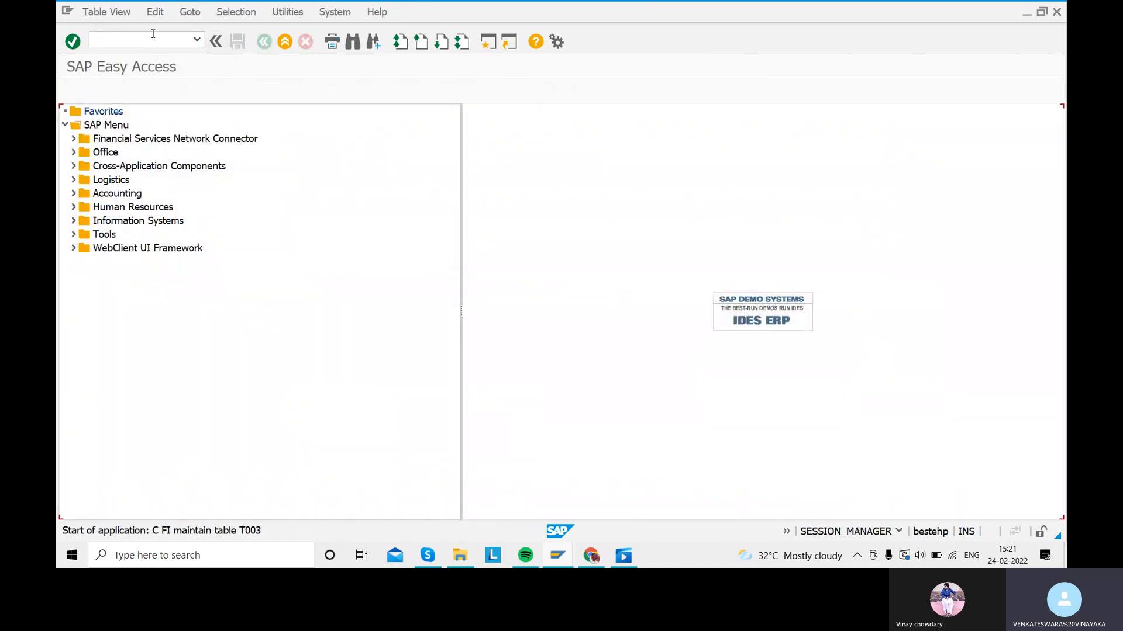
scroll(195, 292, down, 5)
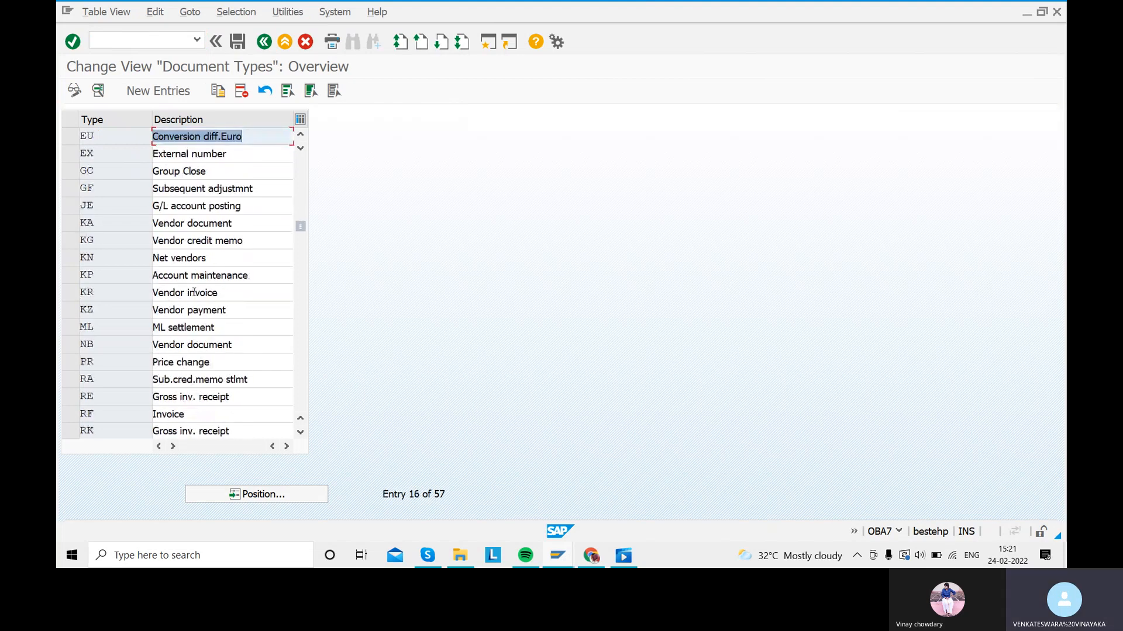
click(93, 292)
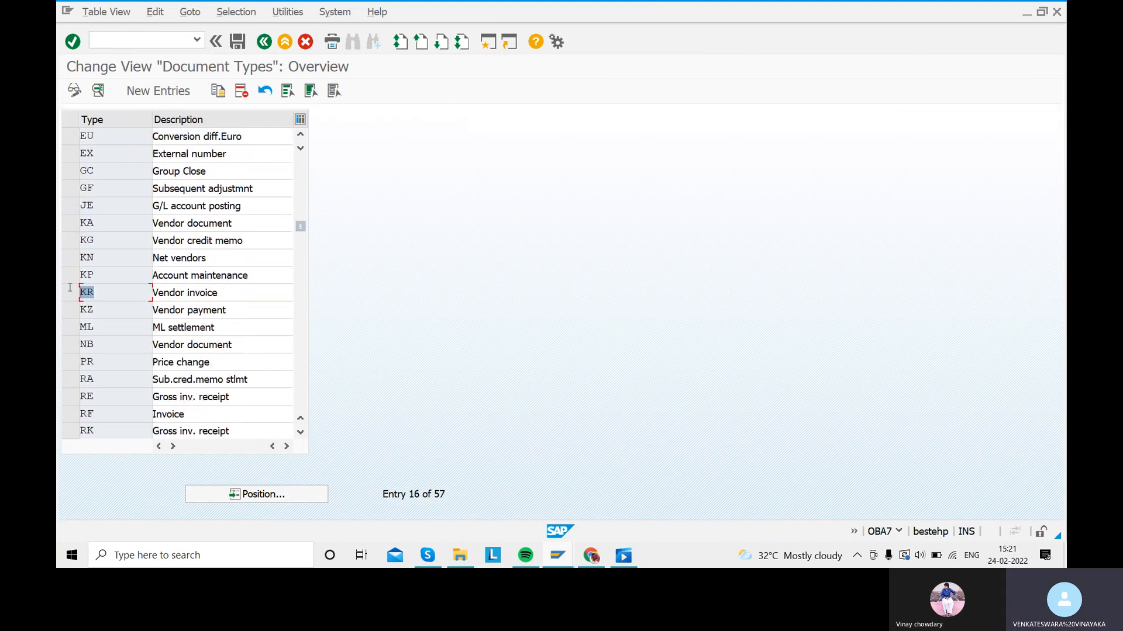
click(239, 313)
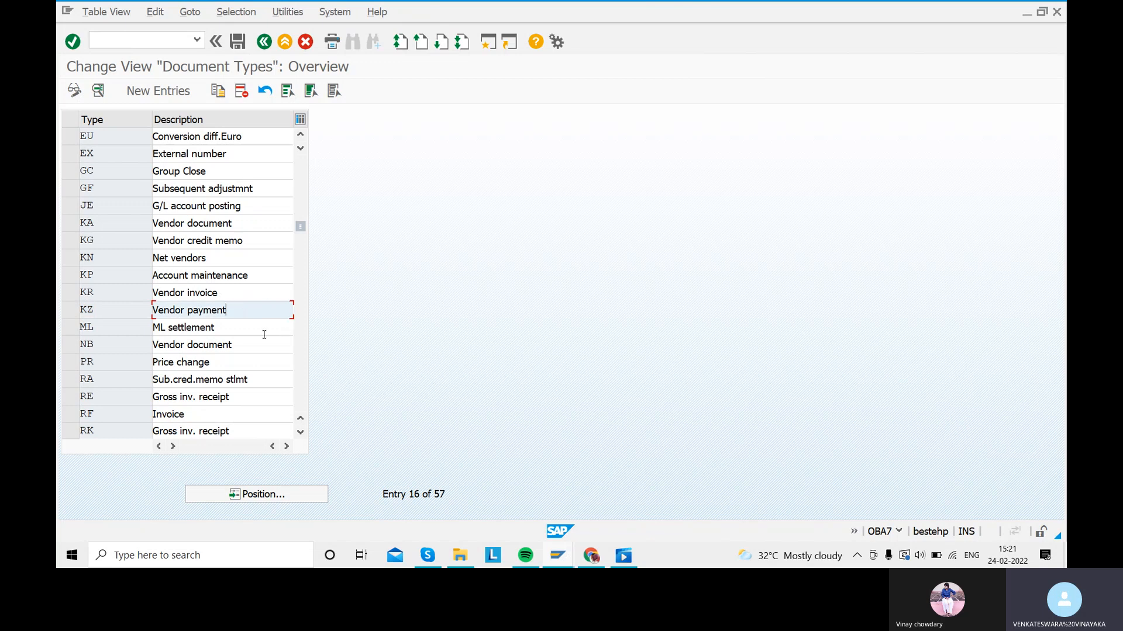
click(263, 43)
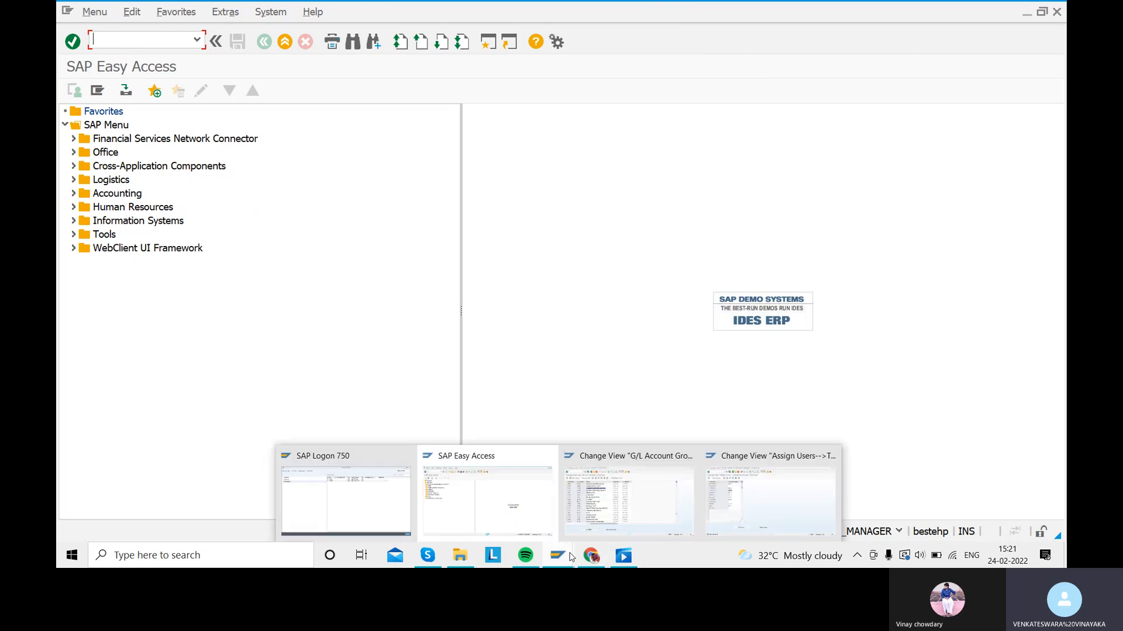
click(431, 559)
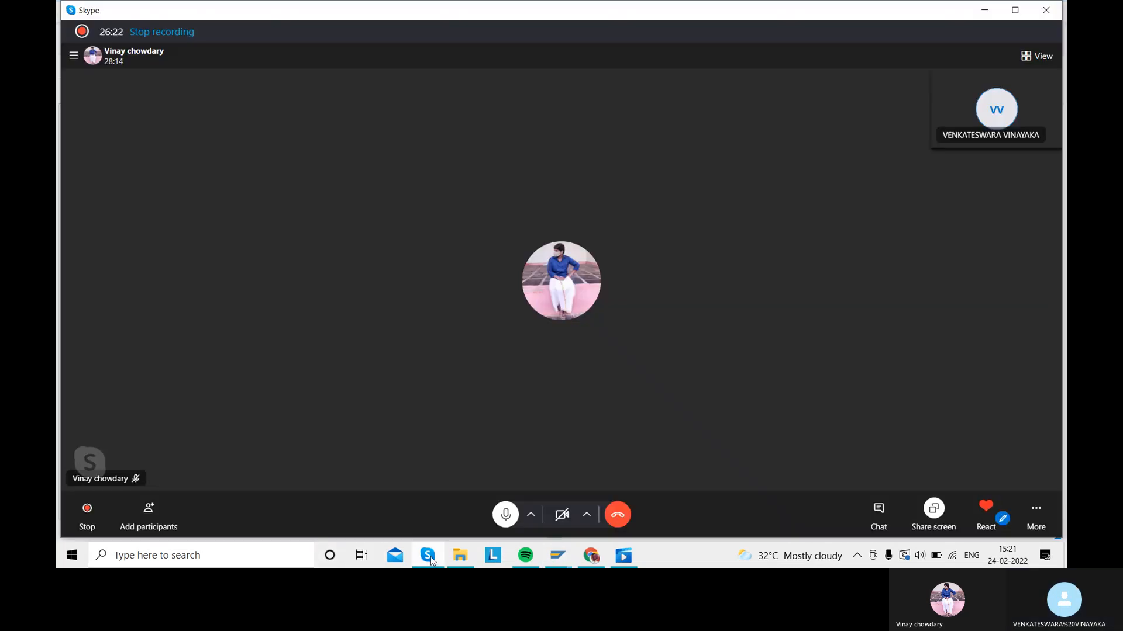